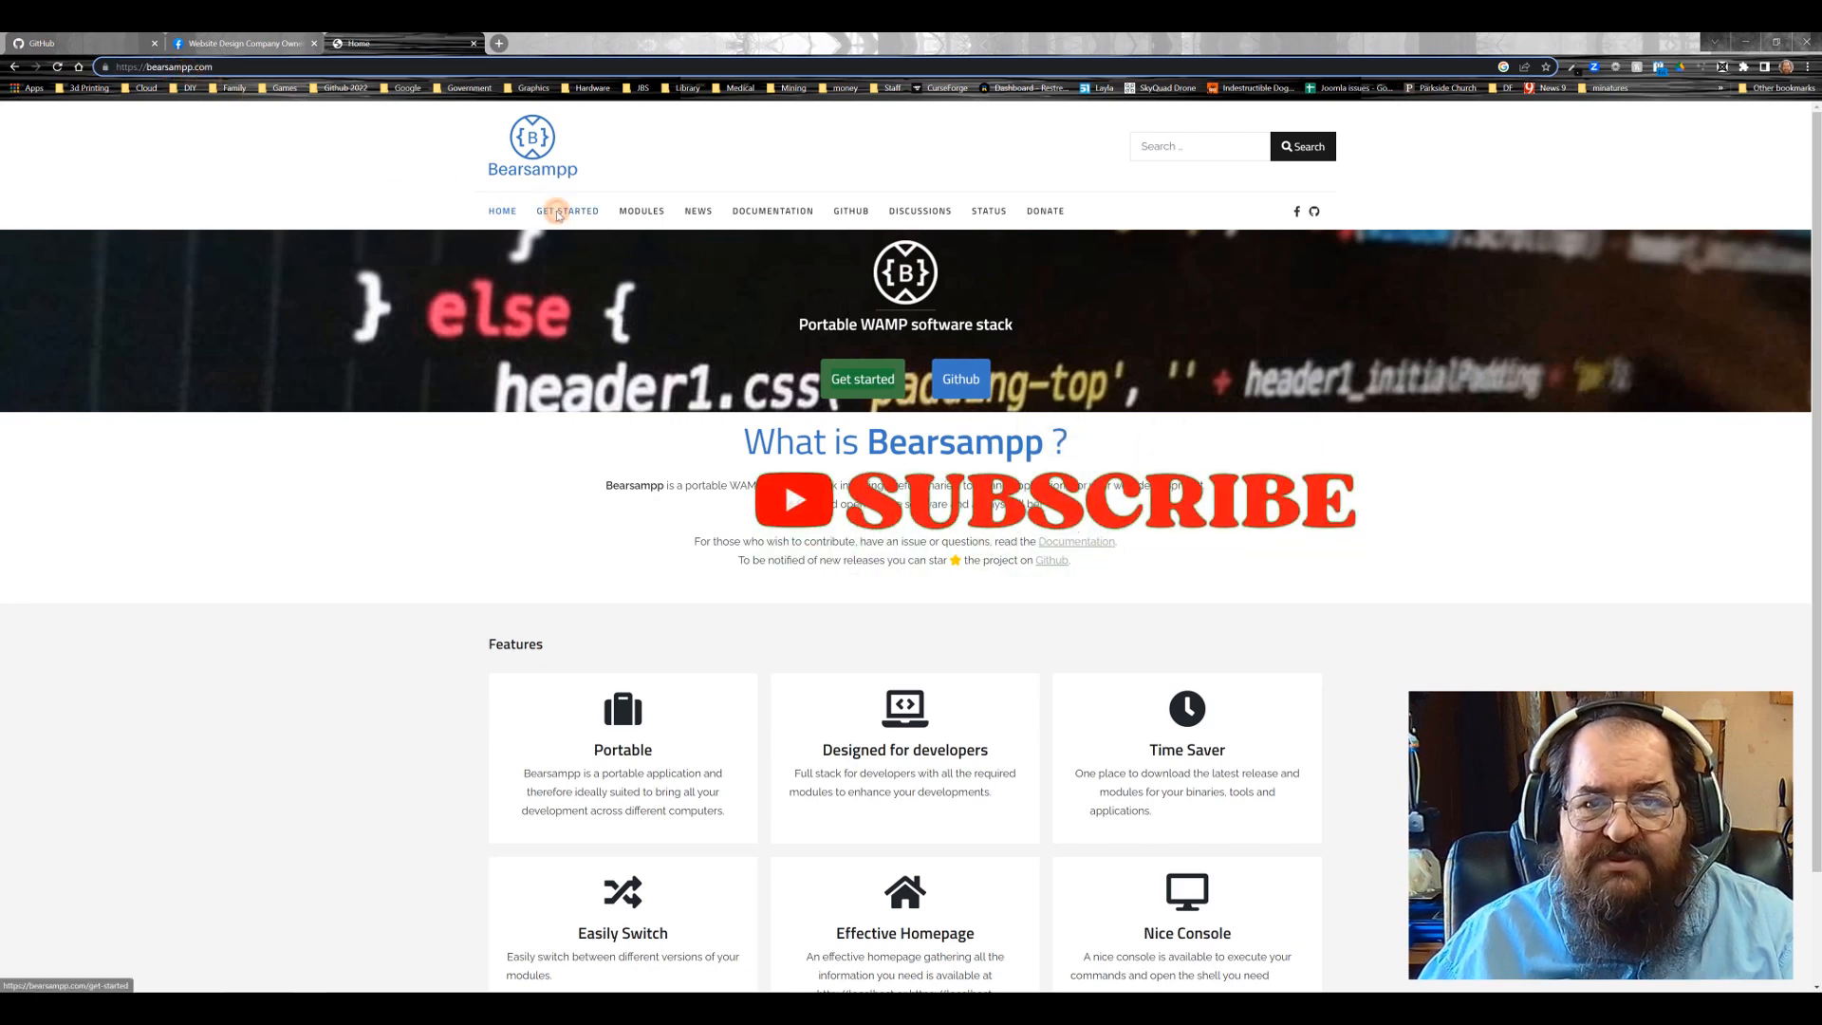
Step: From the Getting Started page, download Bearsampp-prerequisites-2022.08.10.exe into the Downloads folder
{"action": "left_click", "coordinate": [558, 212]}
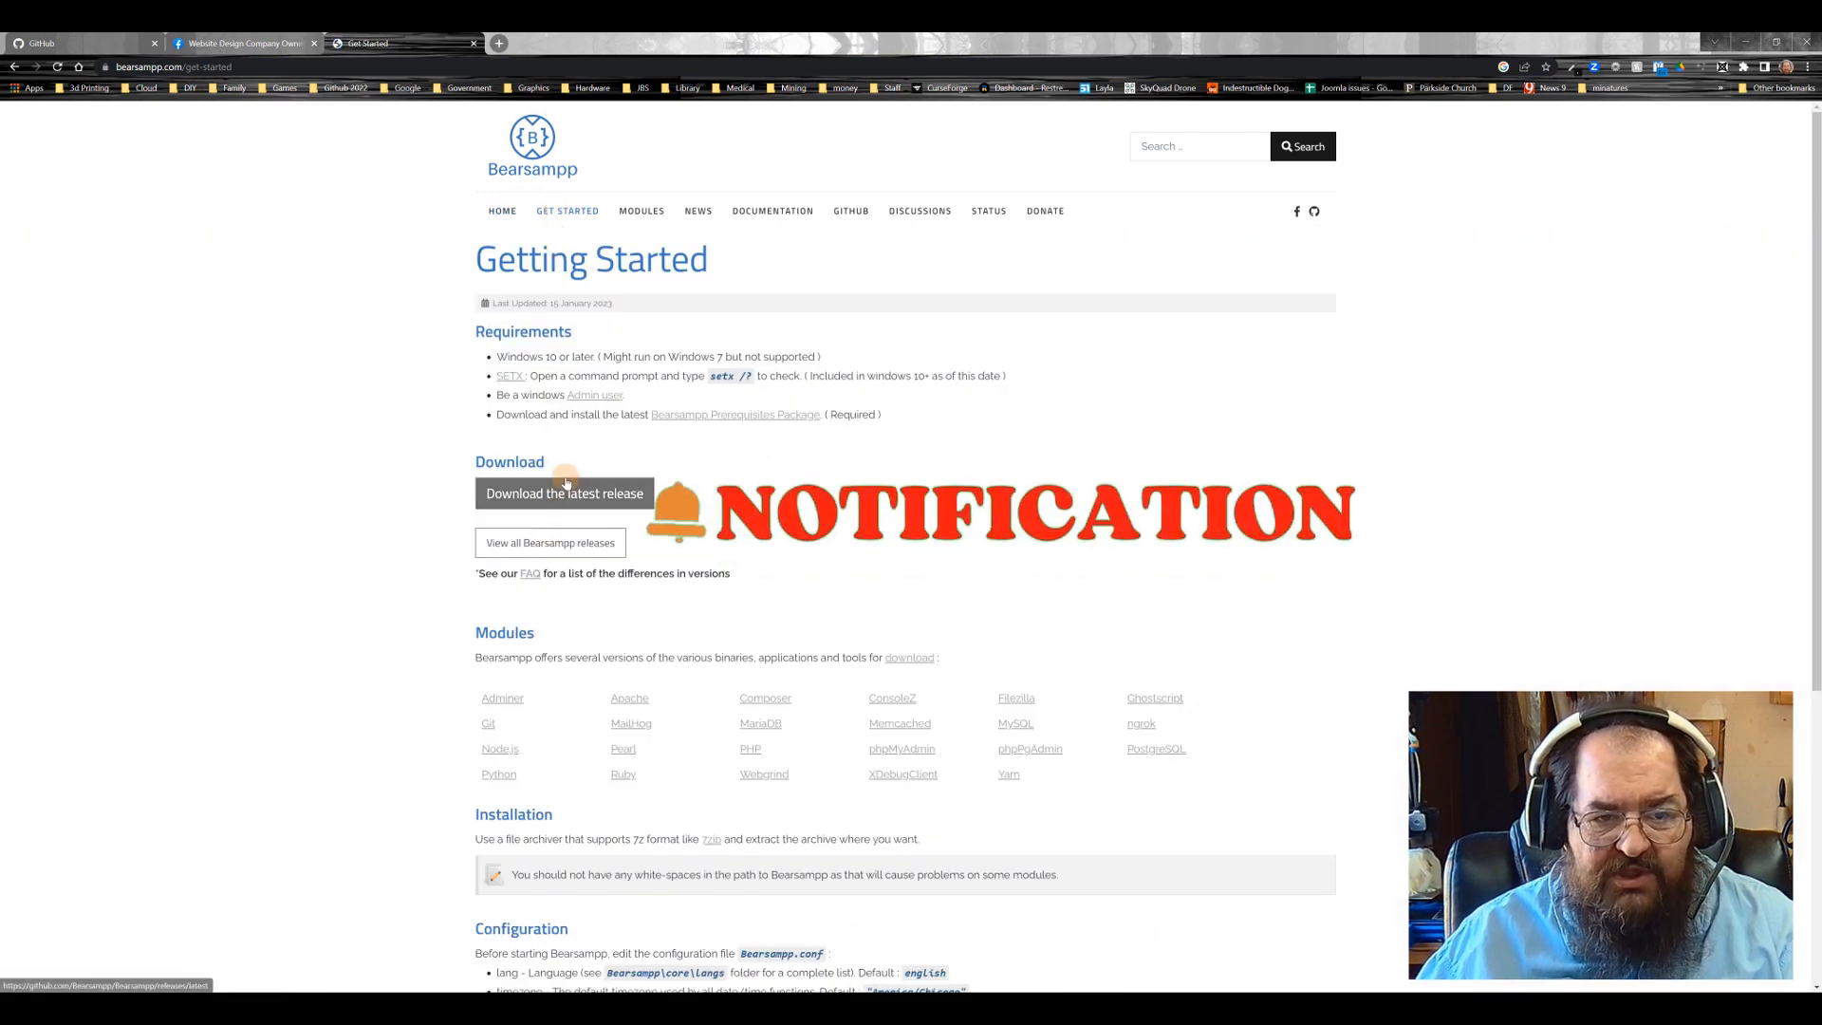
{"action": "left_click", "coordinate": [692, 417]}
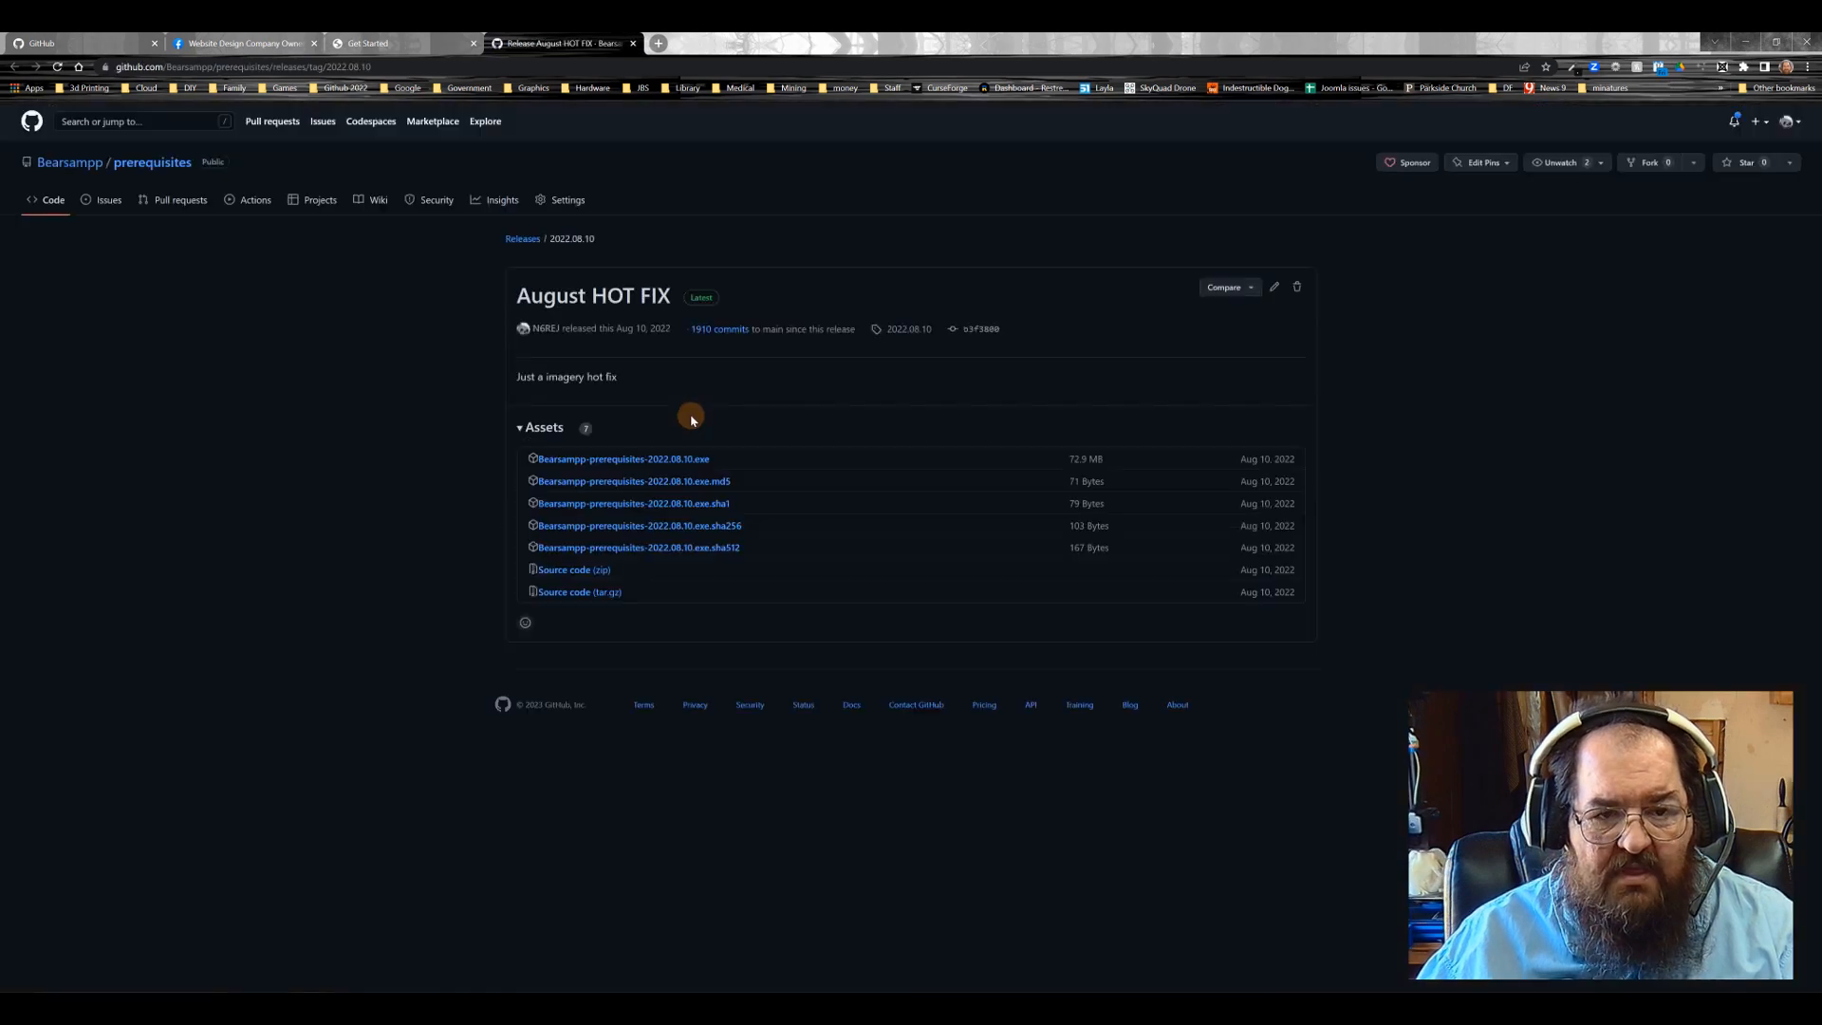
{"action": "left_click", "coordinate": [617, 461]}
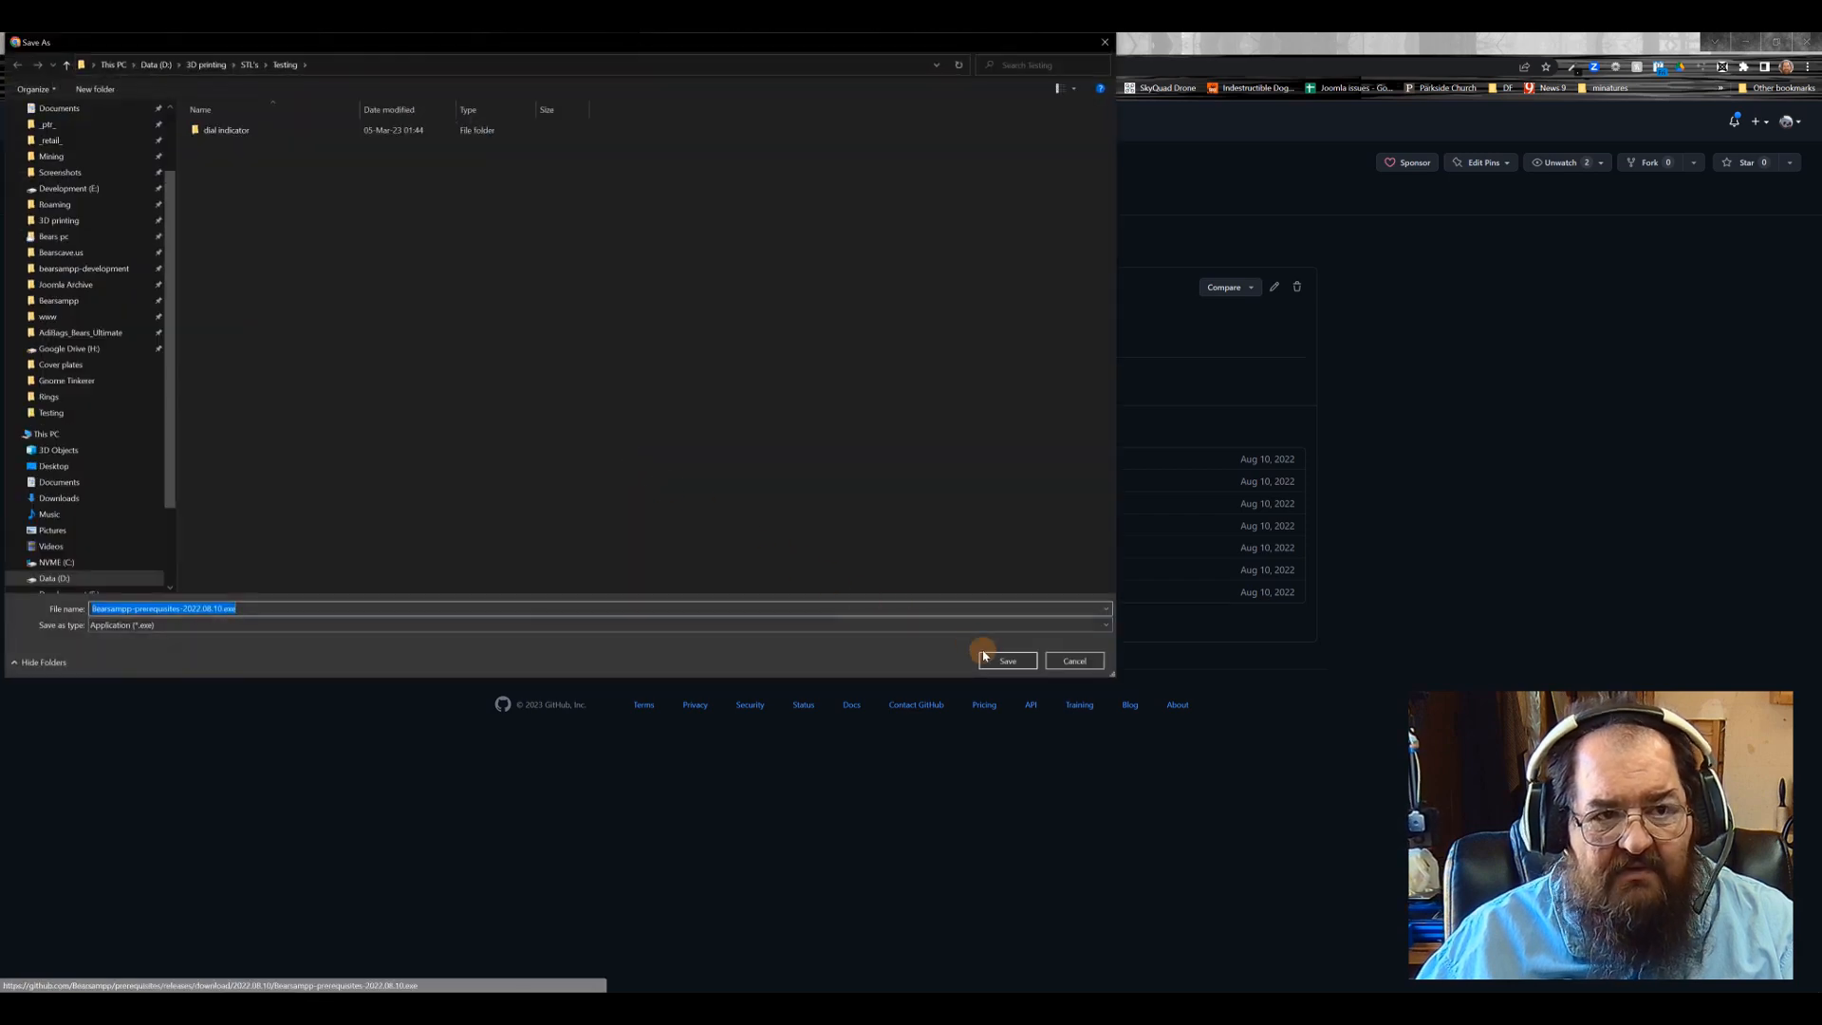
{"action": "left_click", "coordinate": [59, 498]}
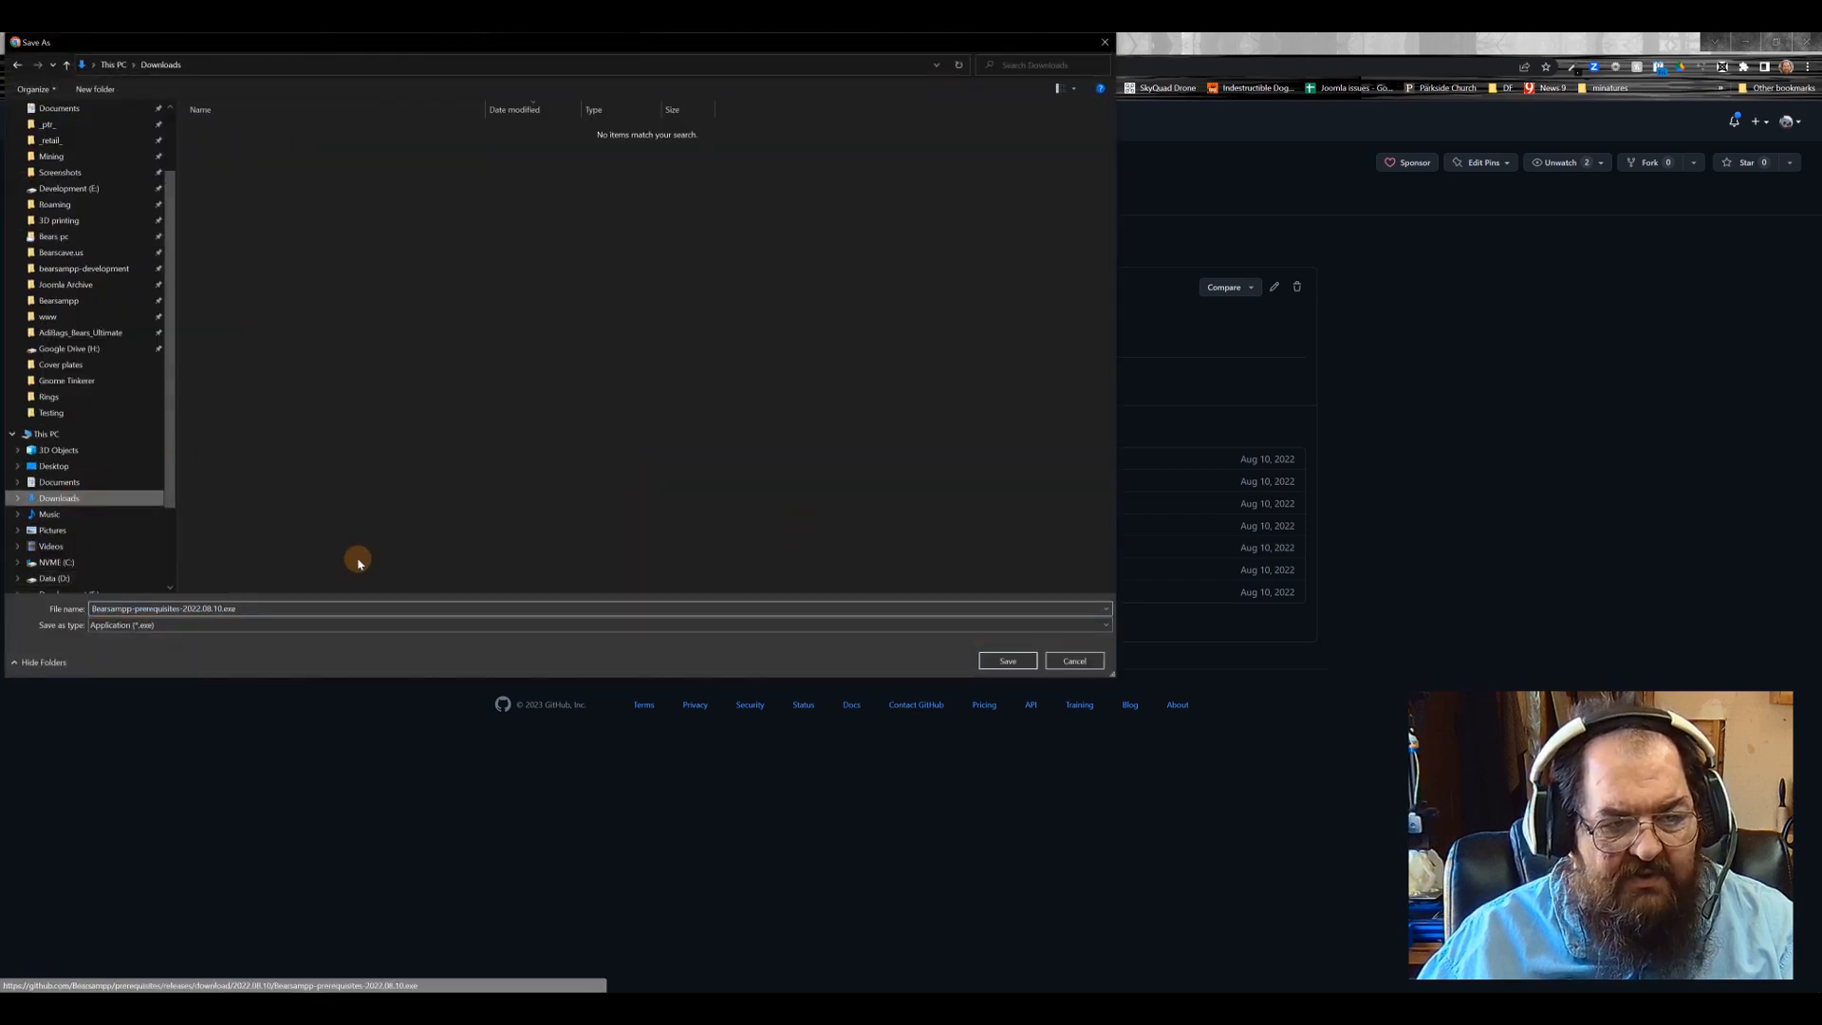
{"action": "left_click", "coordinate": [1007, 662]}
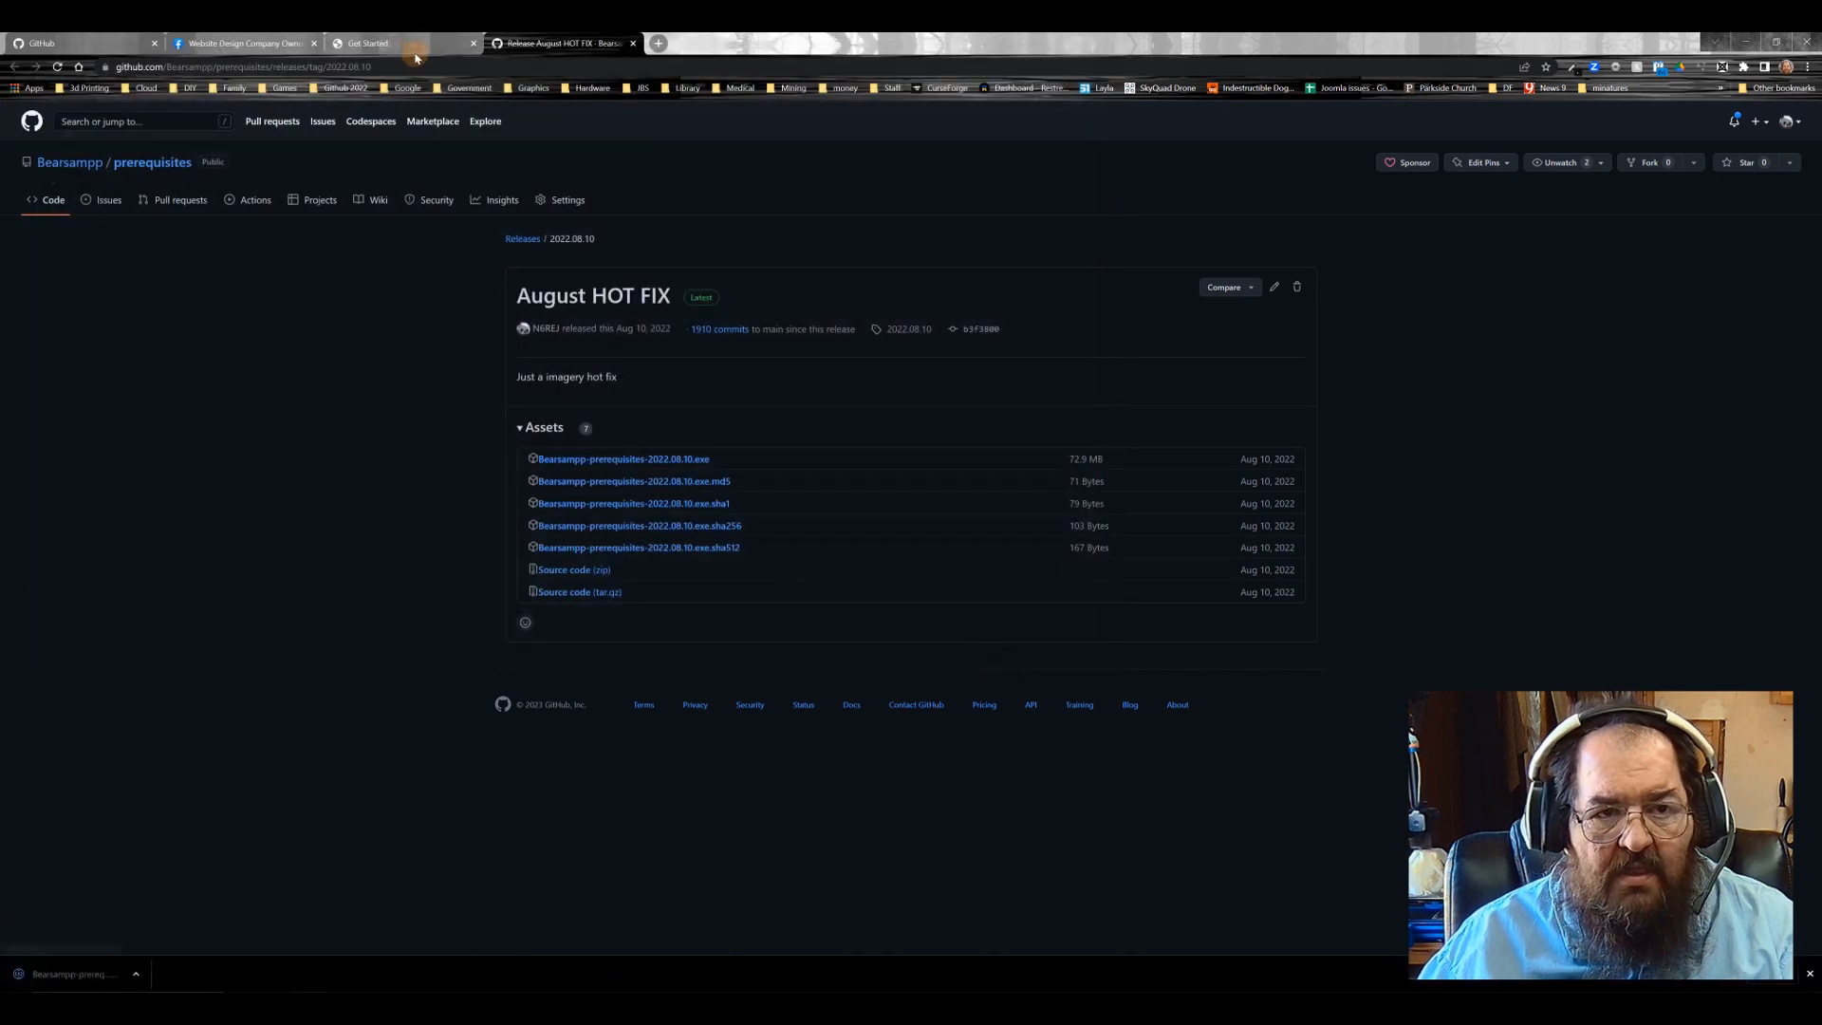
Step: Download the latest full release archive, Bearsampp-2022.12.04.7z, from the Getting Started page into the Downloads folder
{"action": "left_click", "coordinate": [413, 44]}
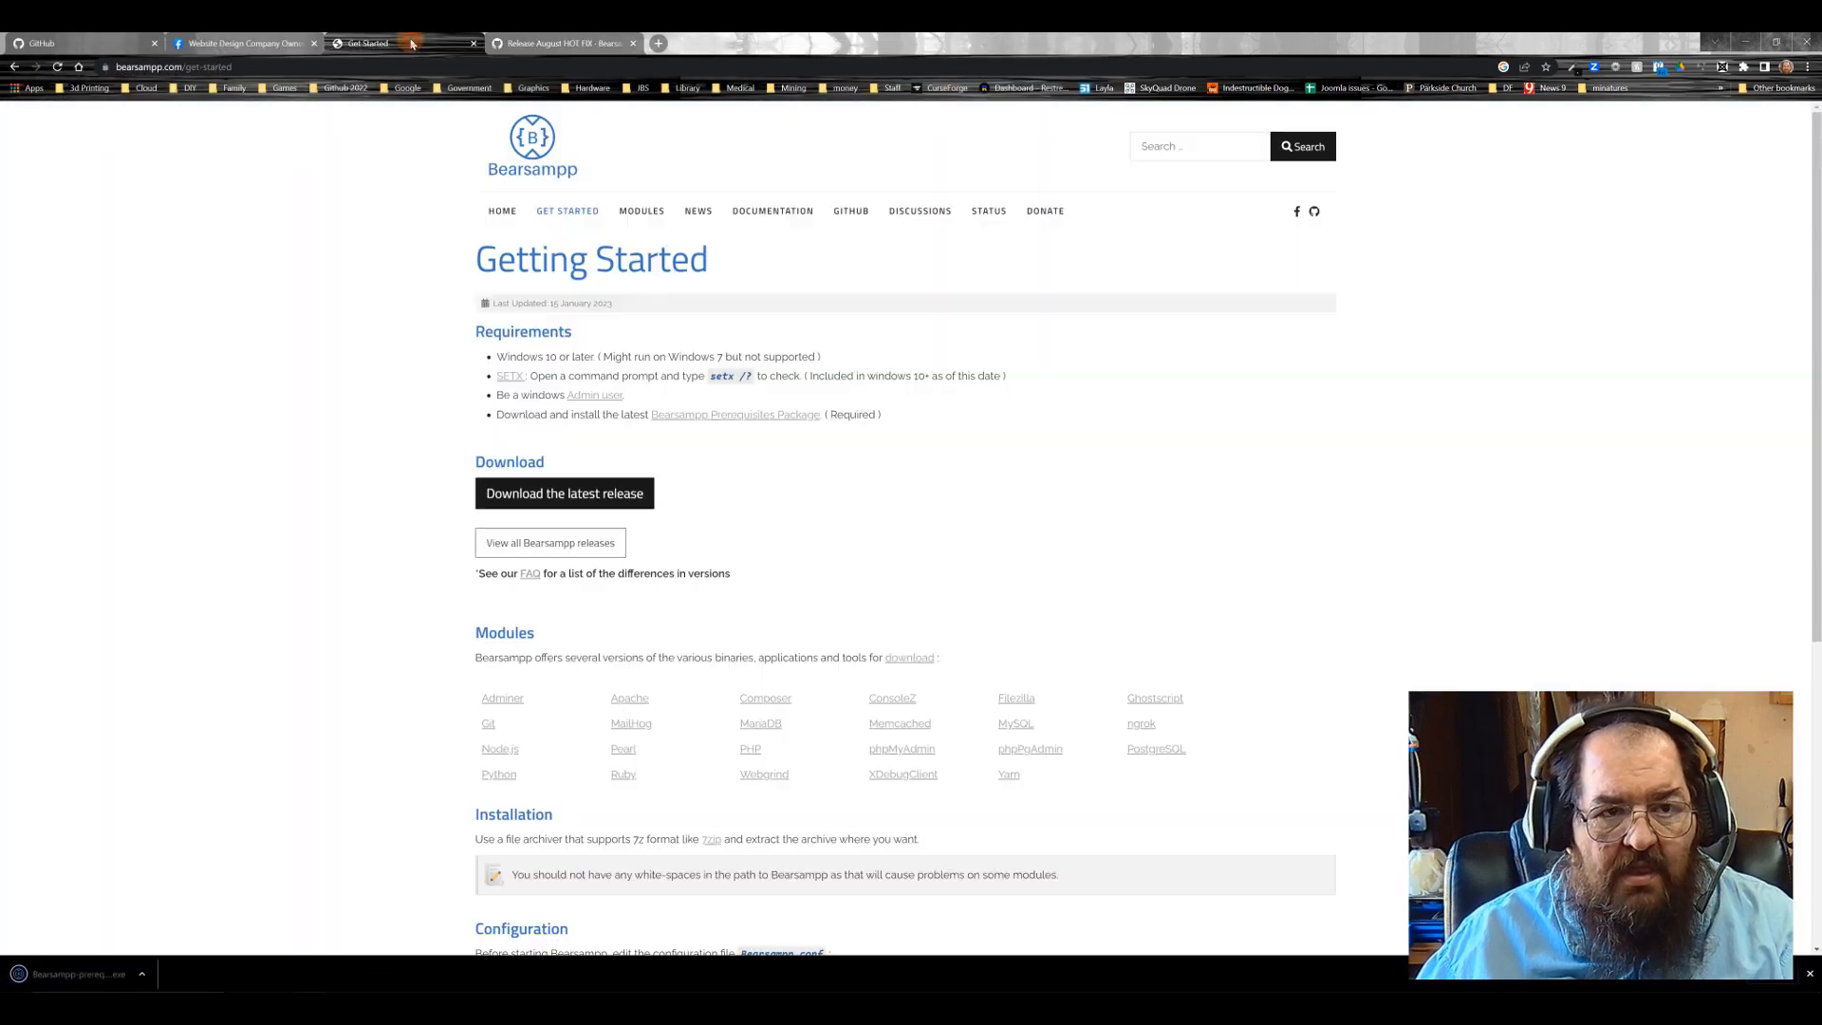
{"action": "left_click", "coordinate": [570, 493]}
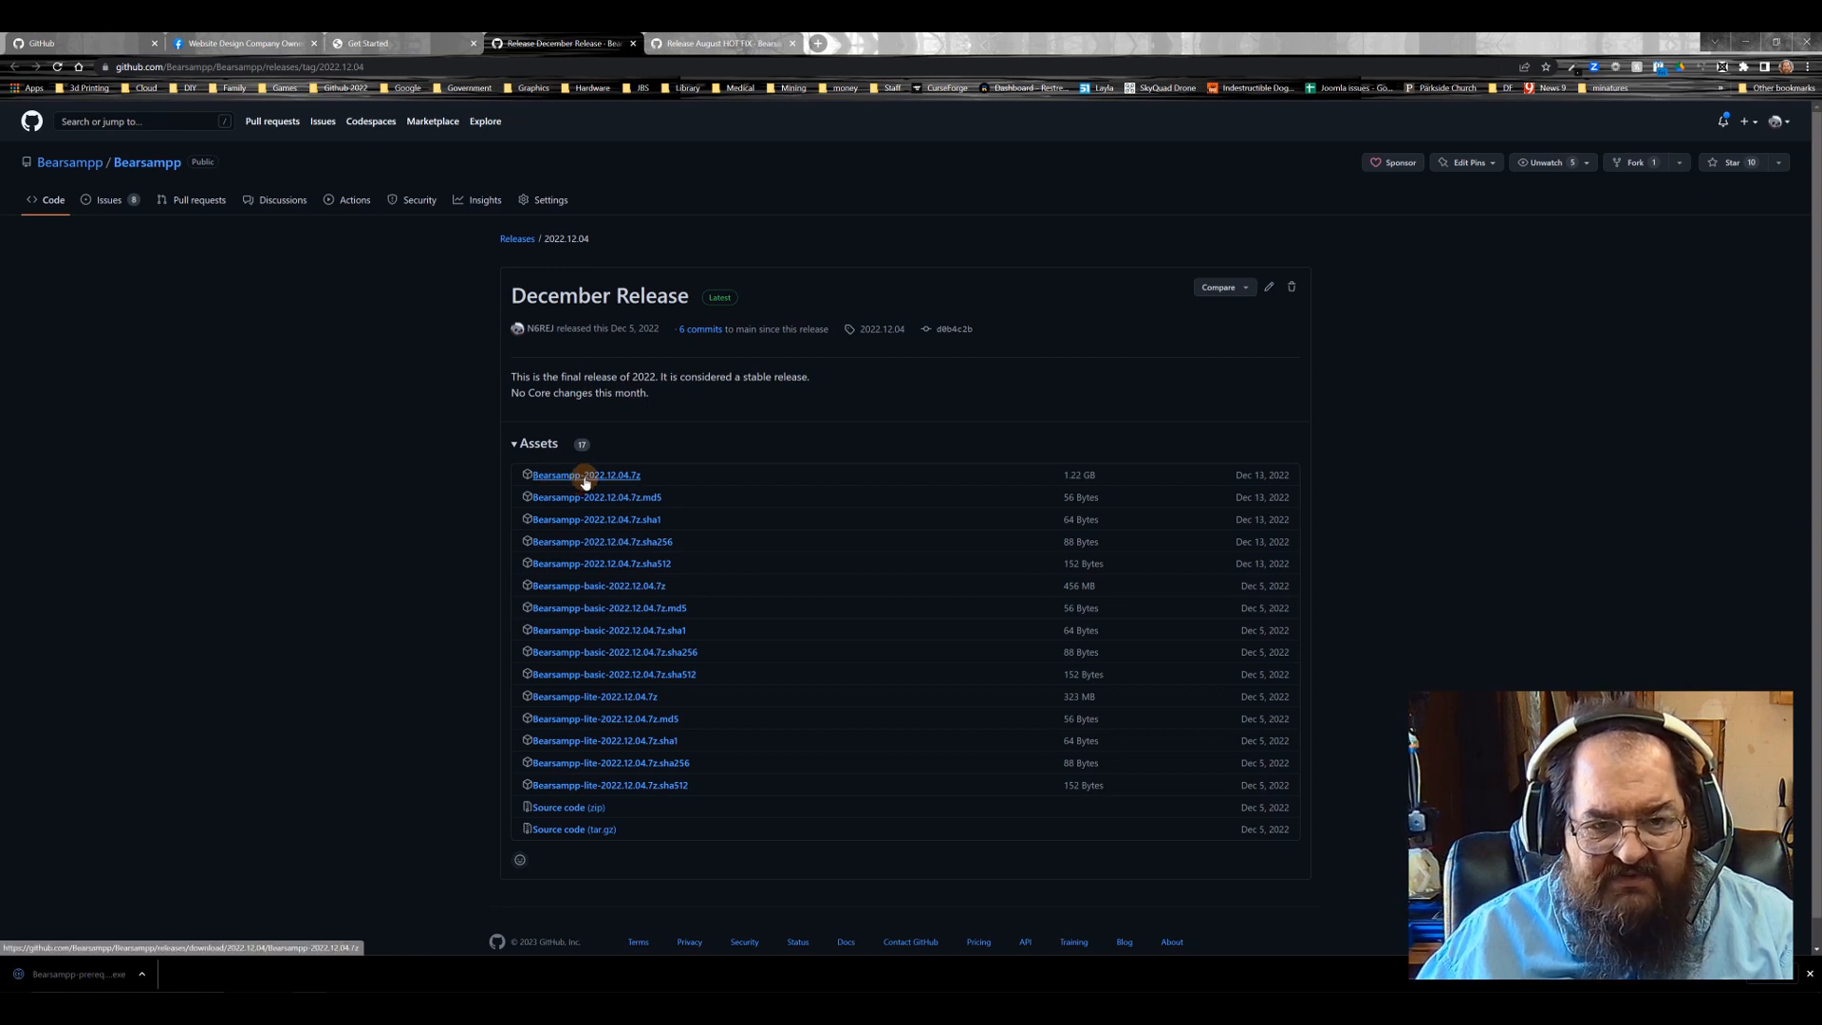
{"action": "left_click", "coordinate": [585, 477]}
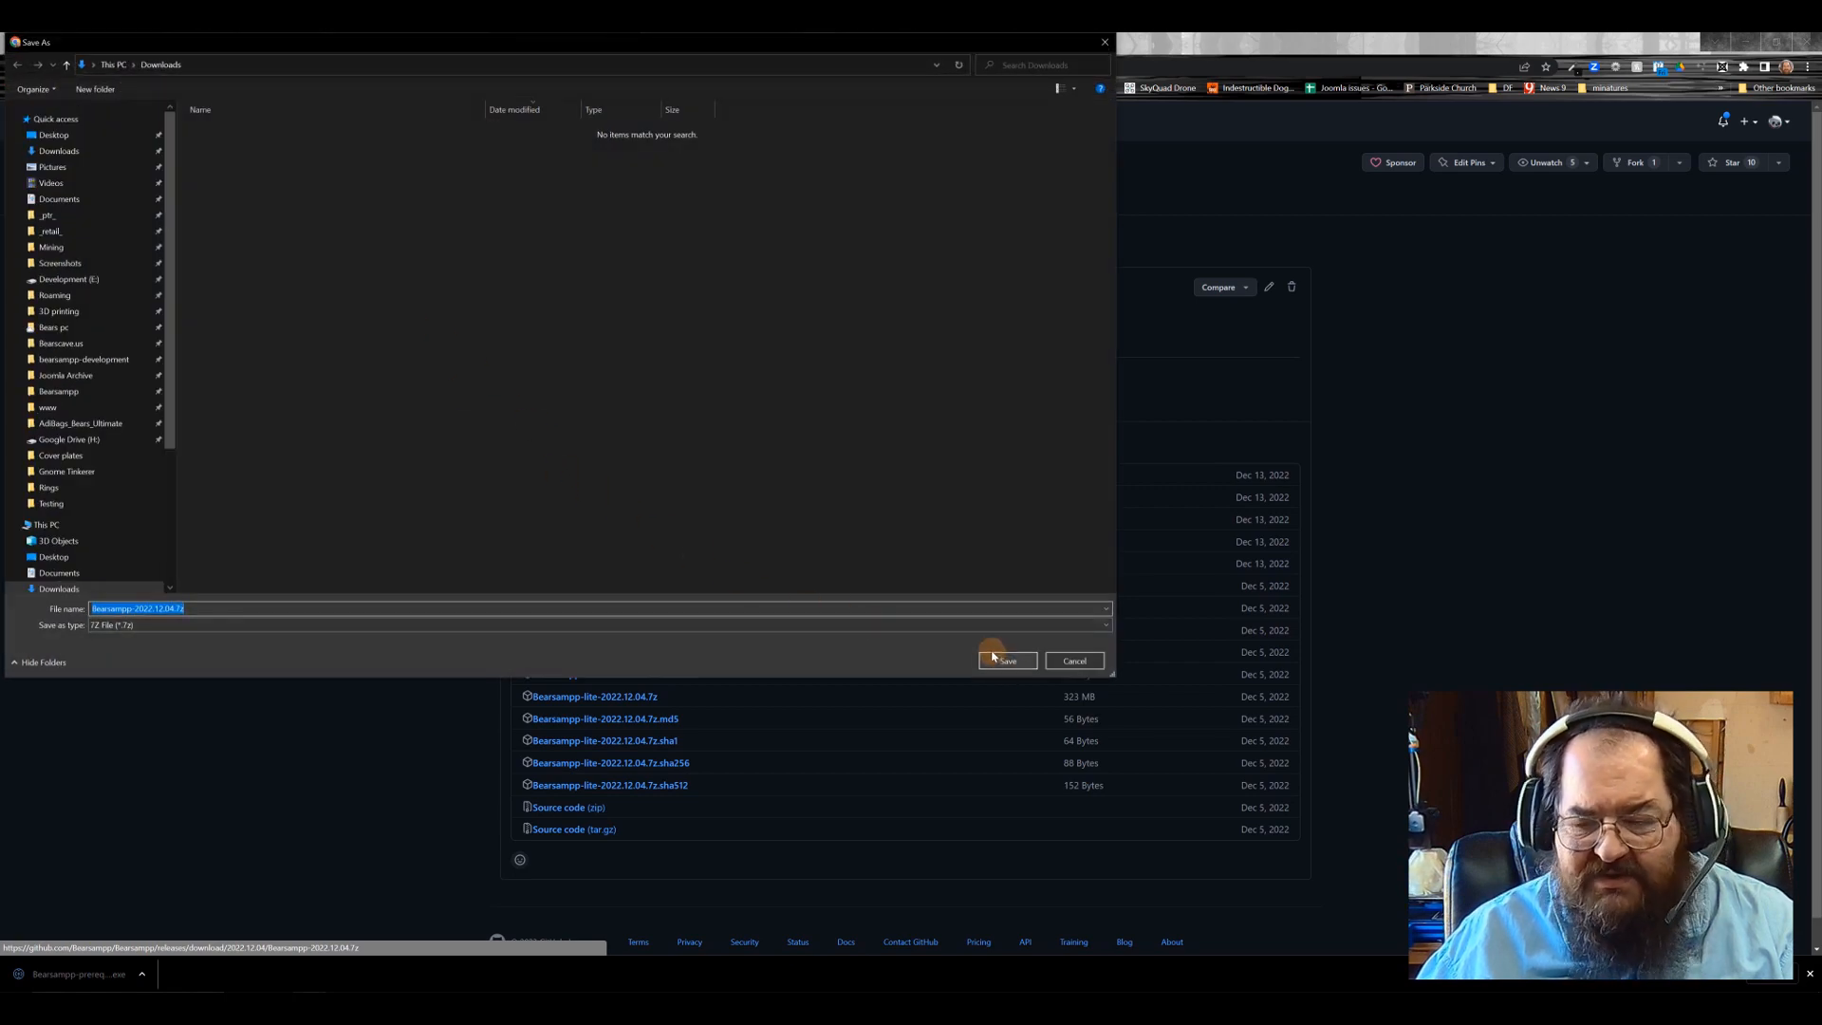
{"action": "left_click", "coordinate": [1003, 660]}
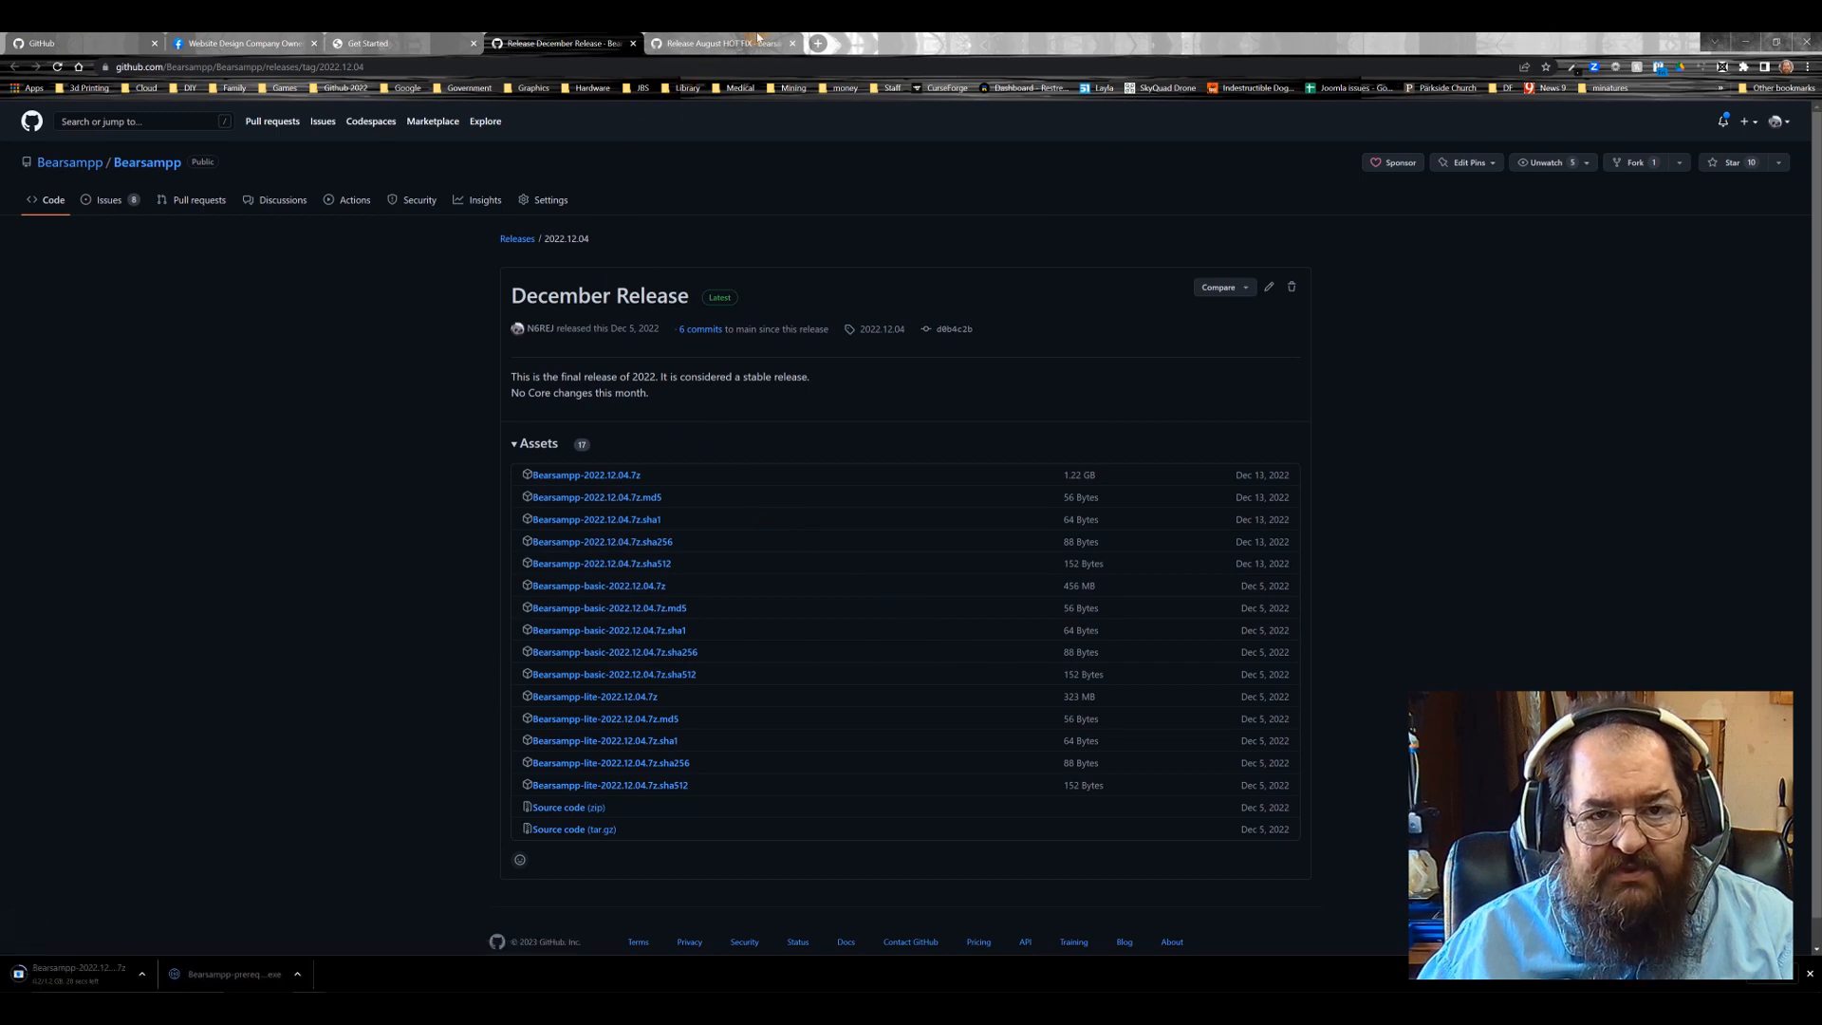
Step: Search the web for 7zip and open the official 7-Zip website
{"action": "left_click", "coordinate": [725, 43]}
{"action": "left_click", "coordinate": [757, 65]}
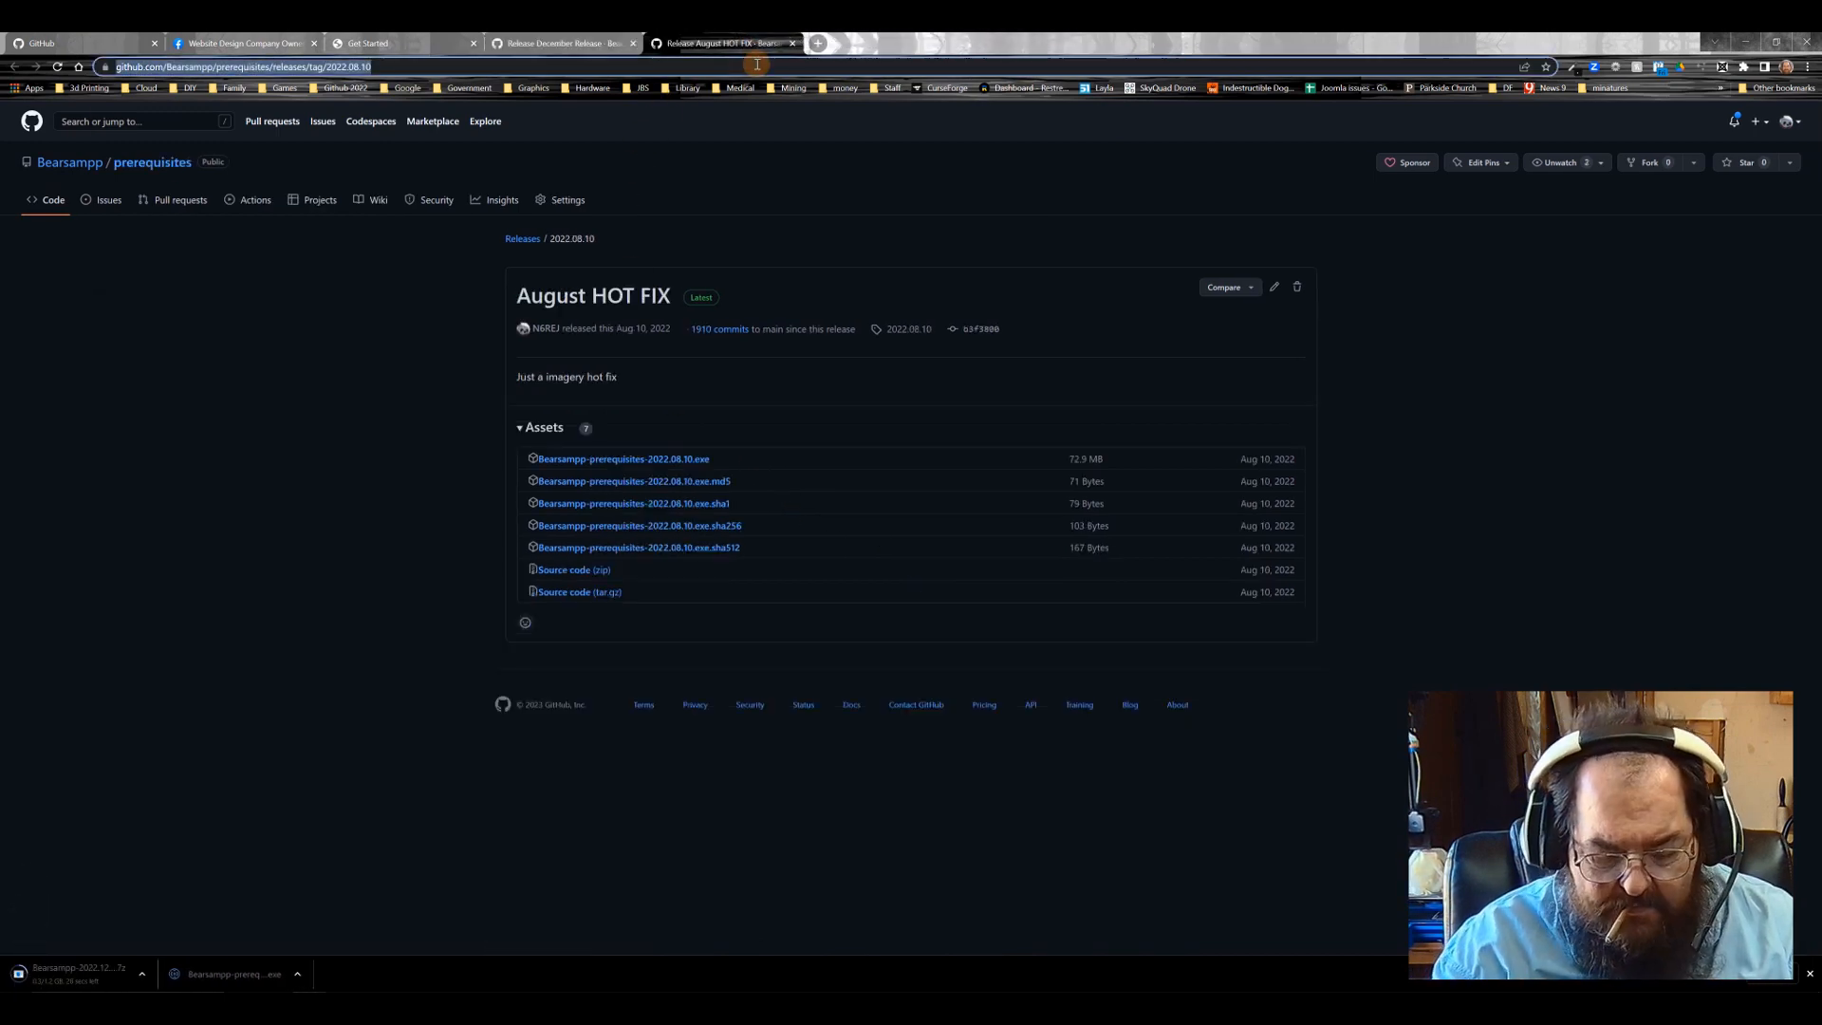
{"action": "type", "text": "7zip"}
{"action": "key", "text": "Return"}
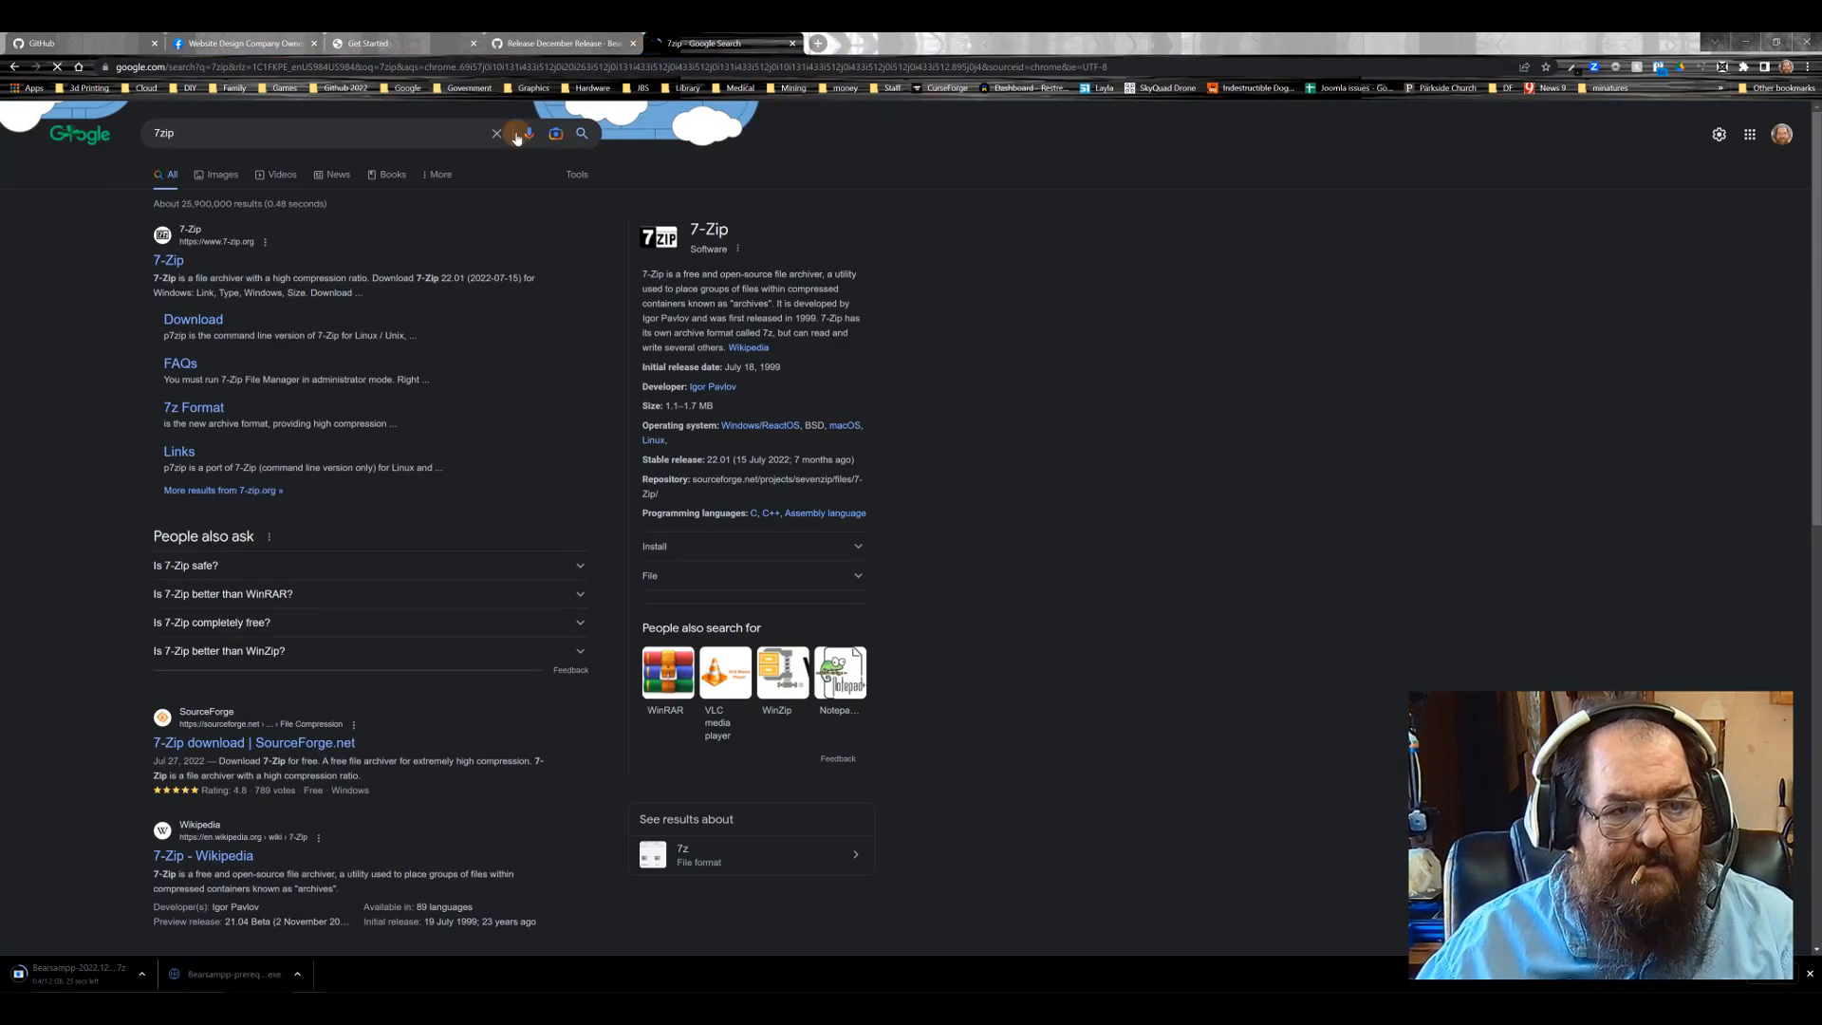
{"action": "left_click", "coordinate": [171, 260]}
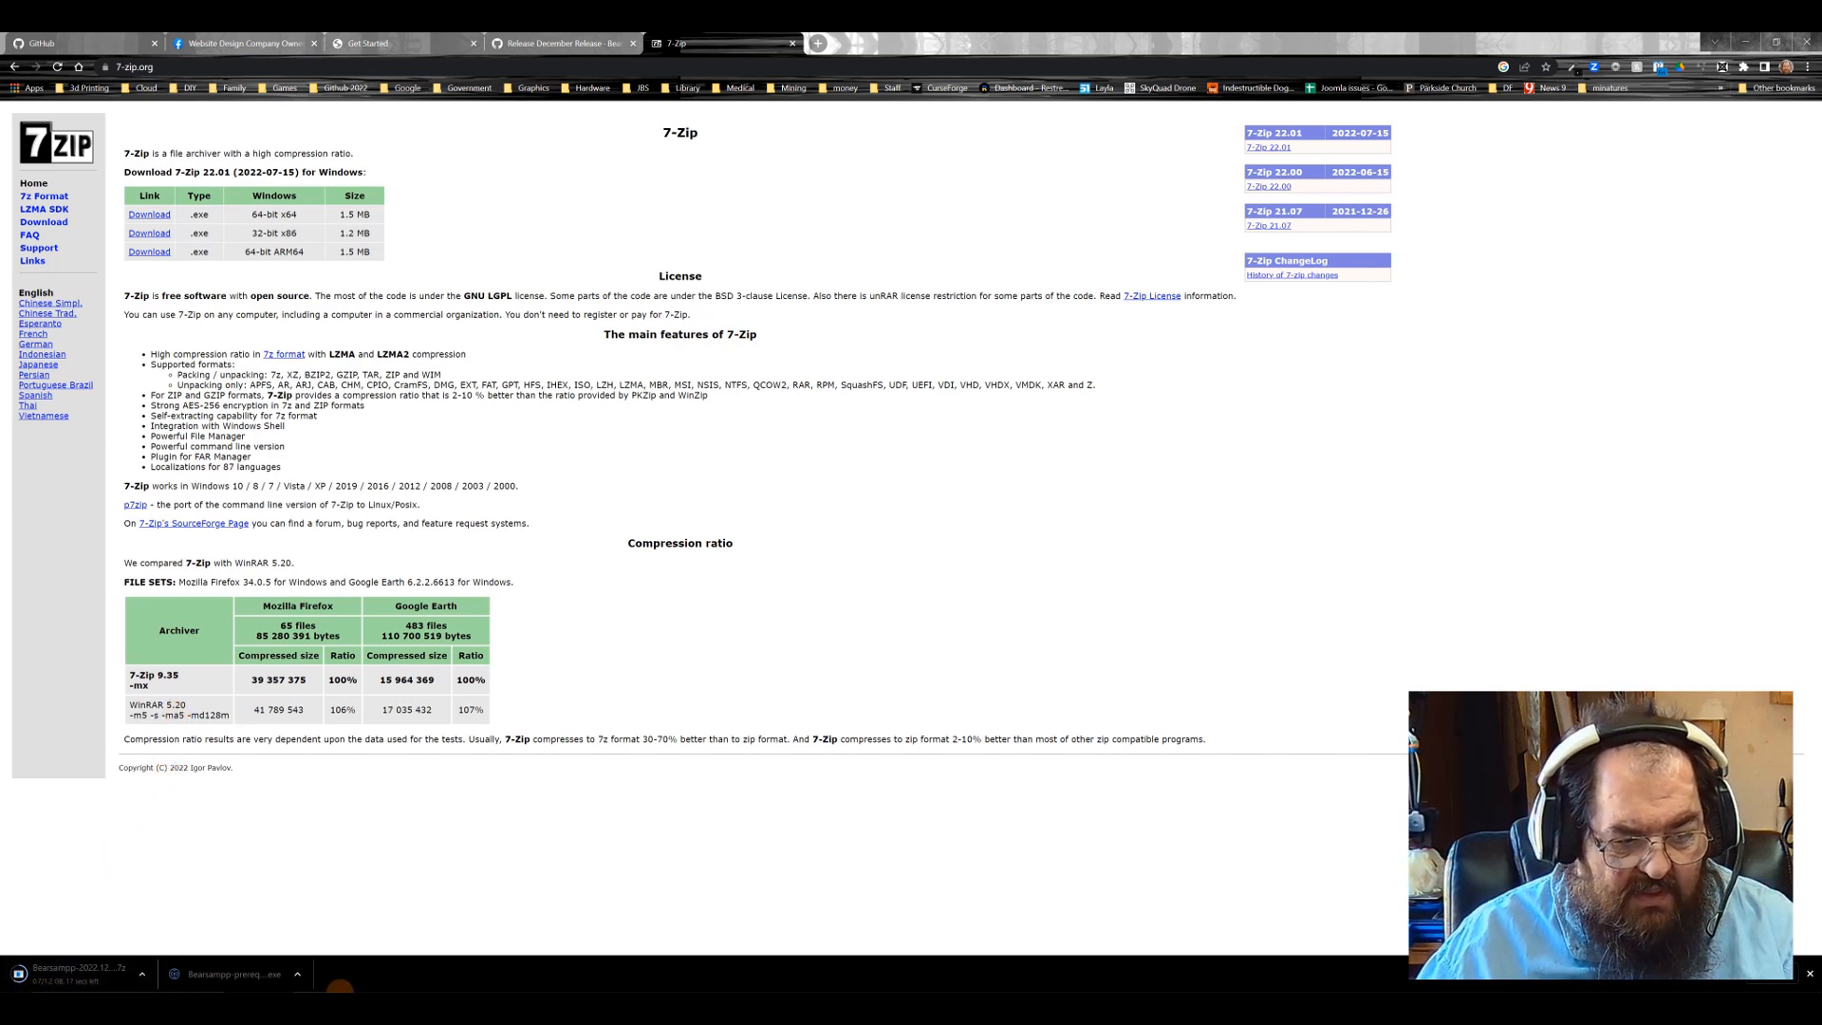
Step: Run the prerequisites installer from the Downloads folder in File Explorer, allowing it past the Windows SmartScreen block
{"action": "left_click", "coordinate": [377, 983]}
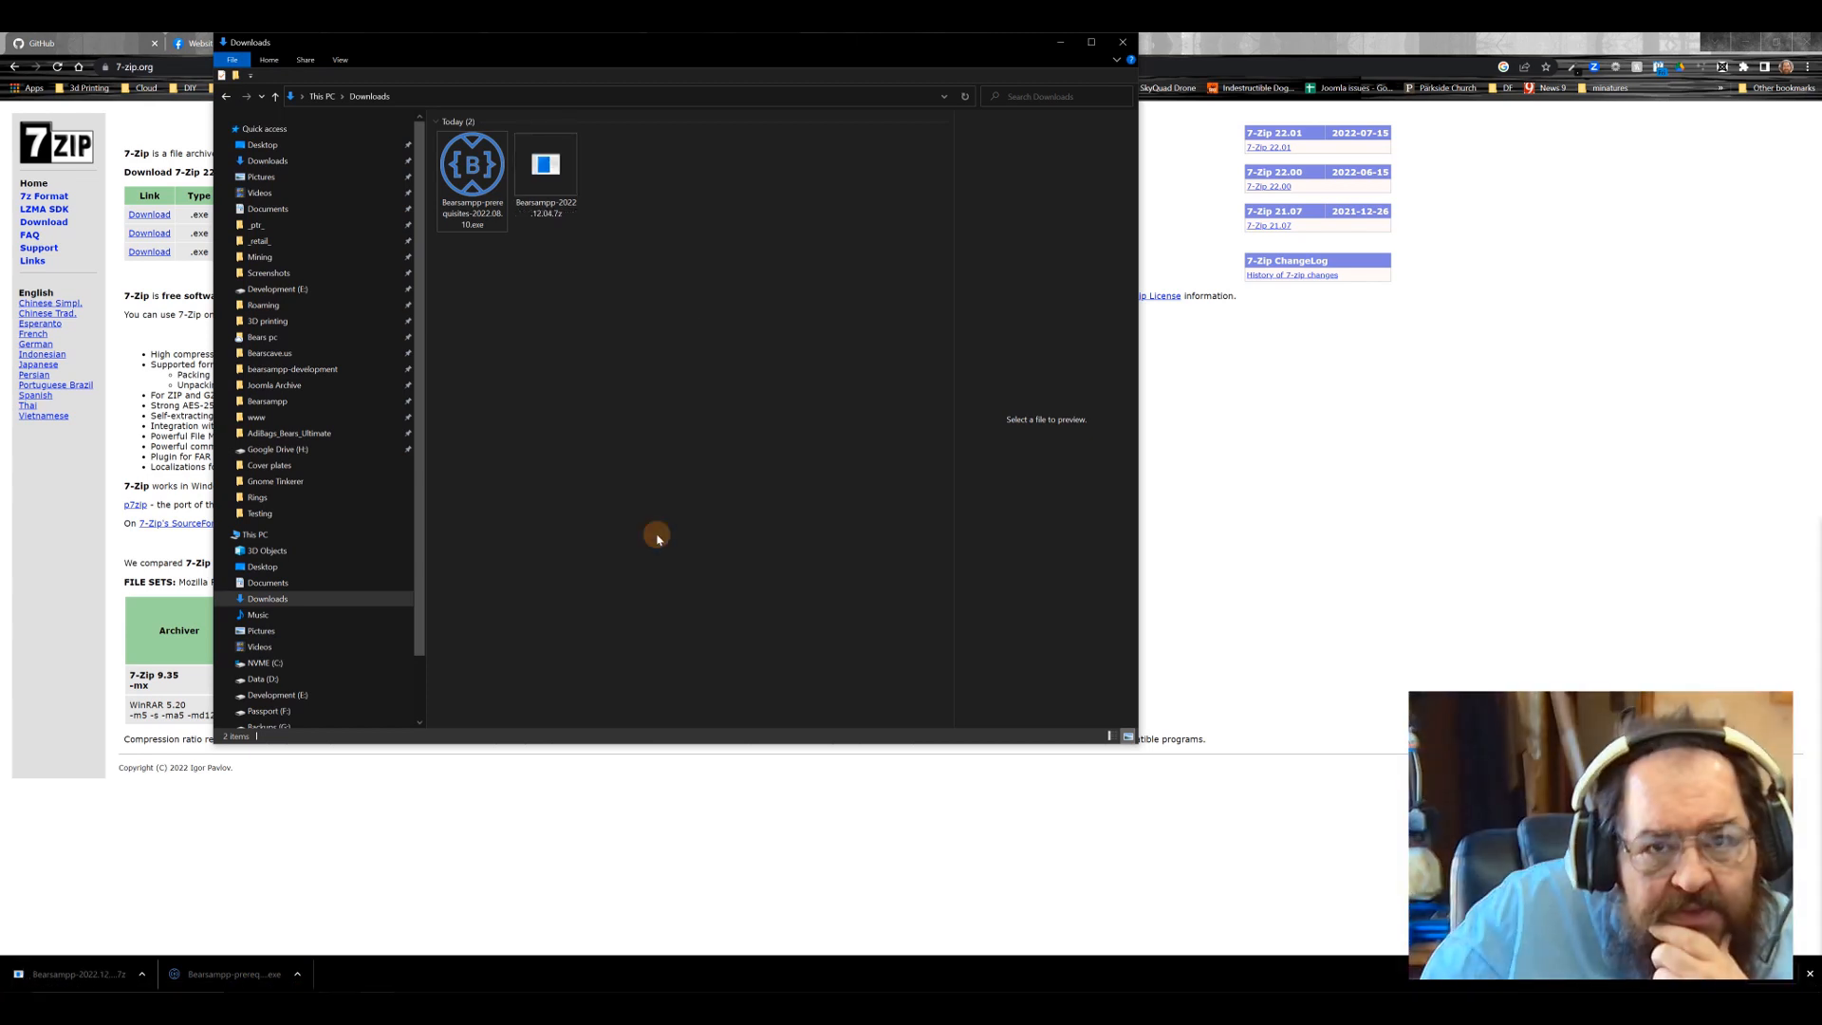
{"action": "double_click", "coordinate": [463, 180]}
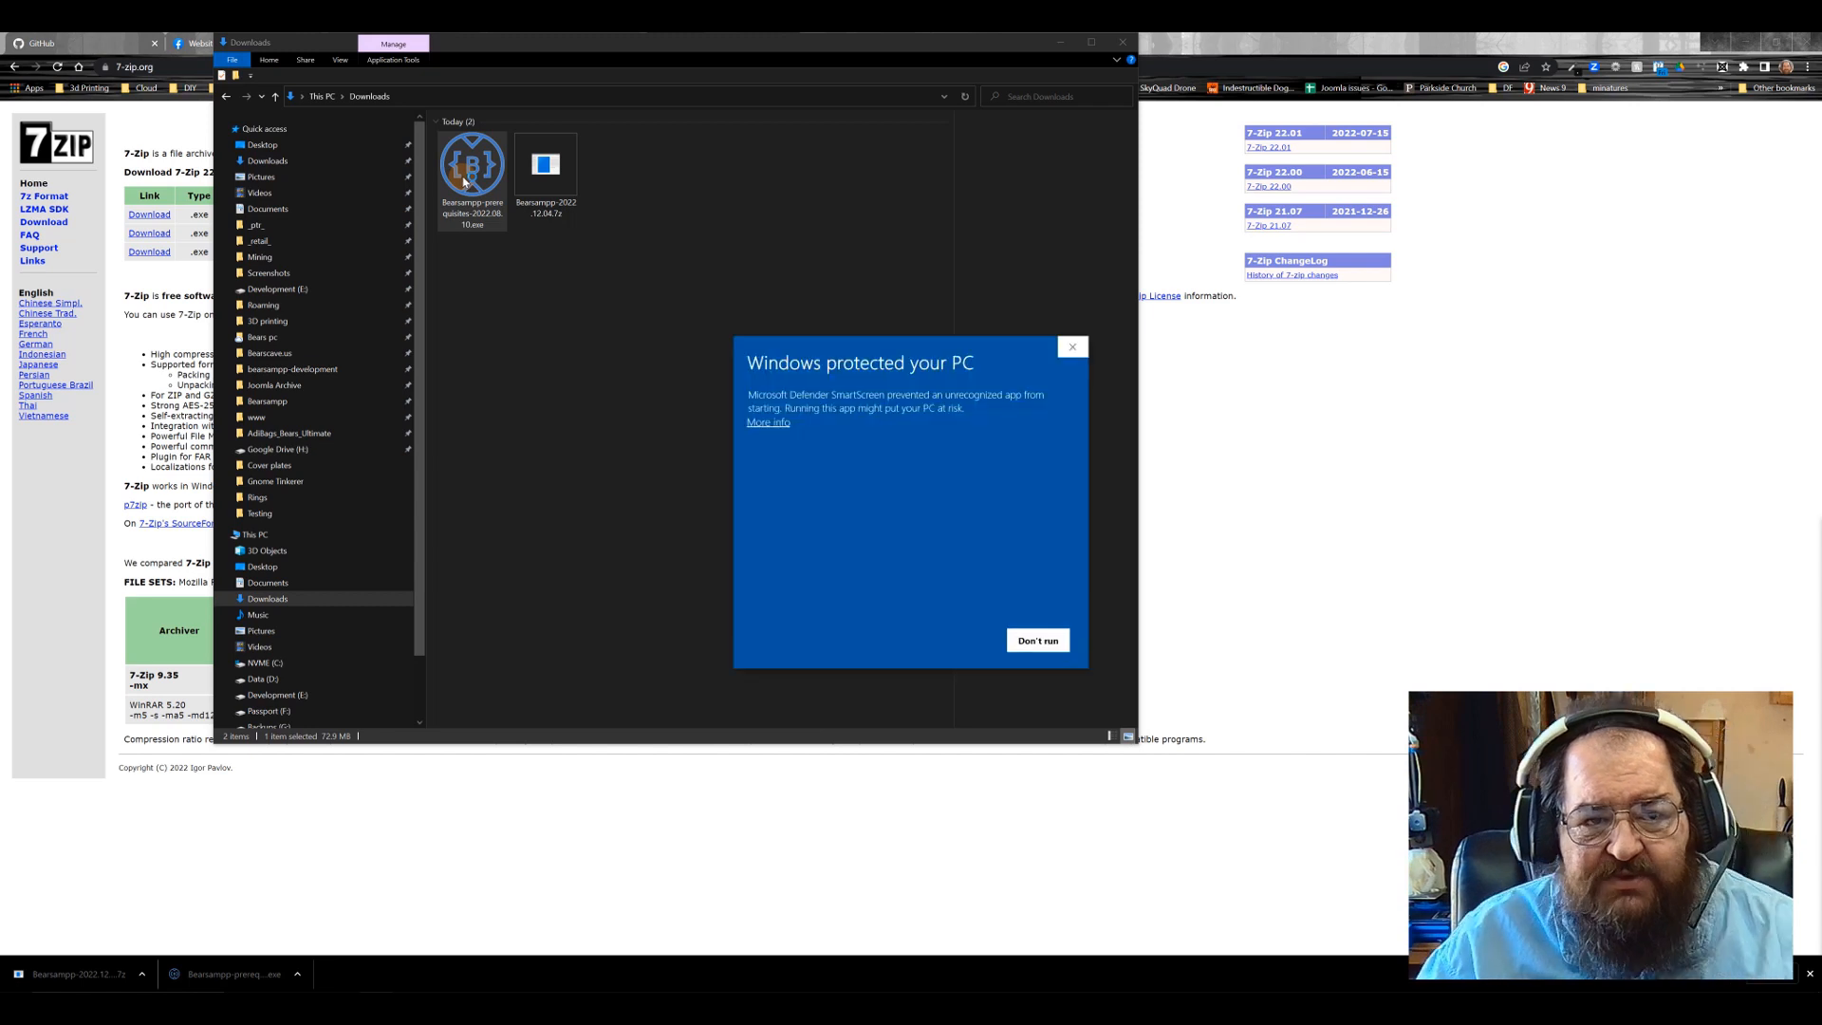
{"action": "left_click", "coordinate": [769, 422]}
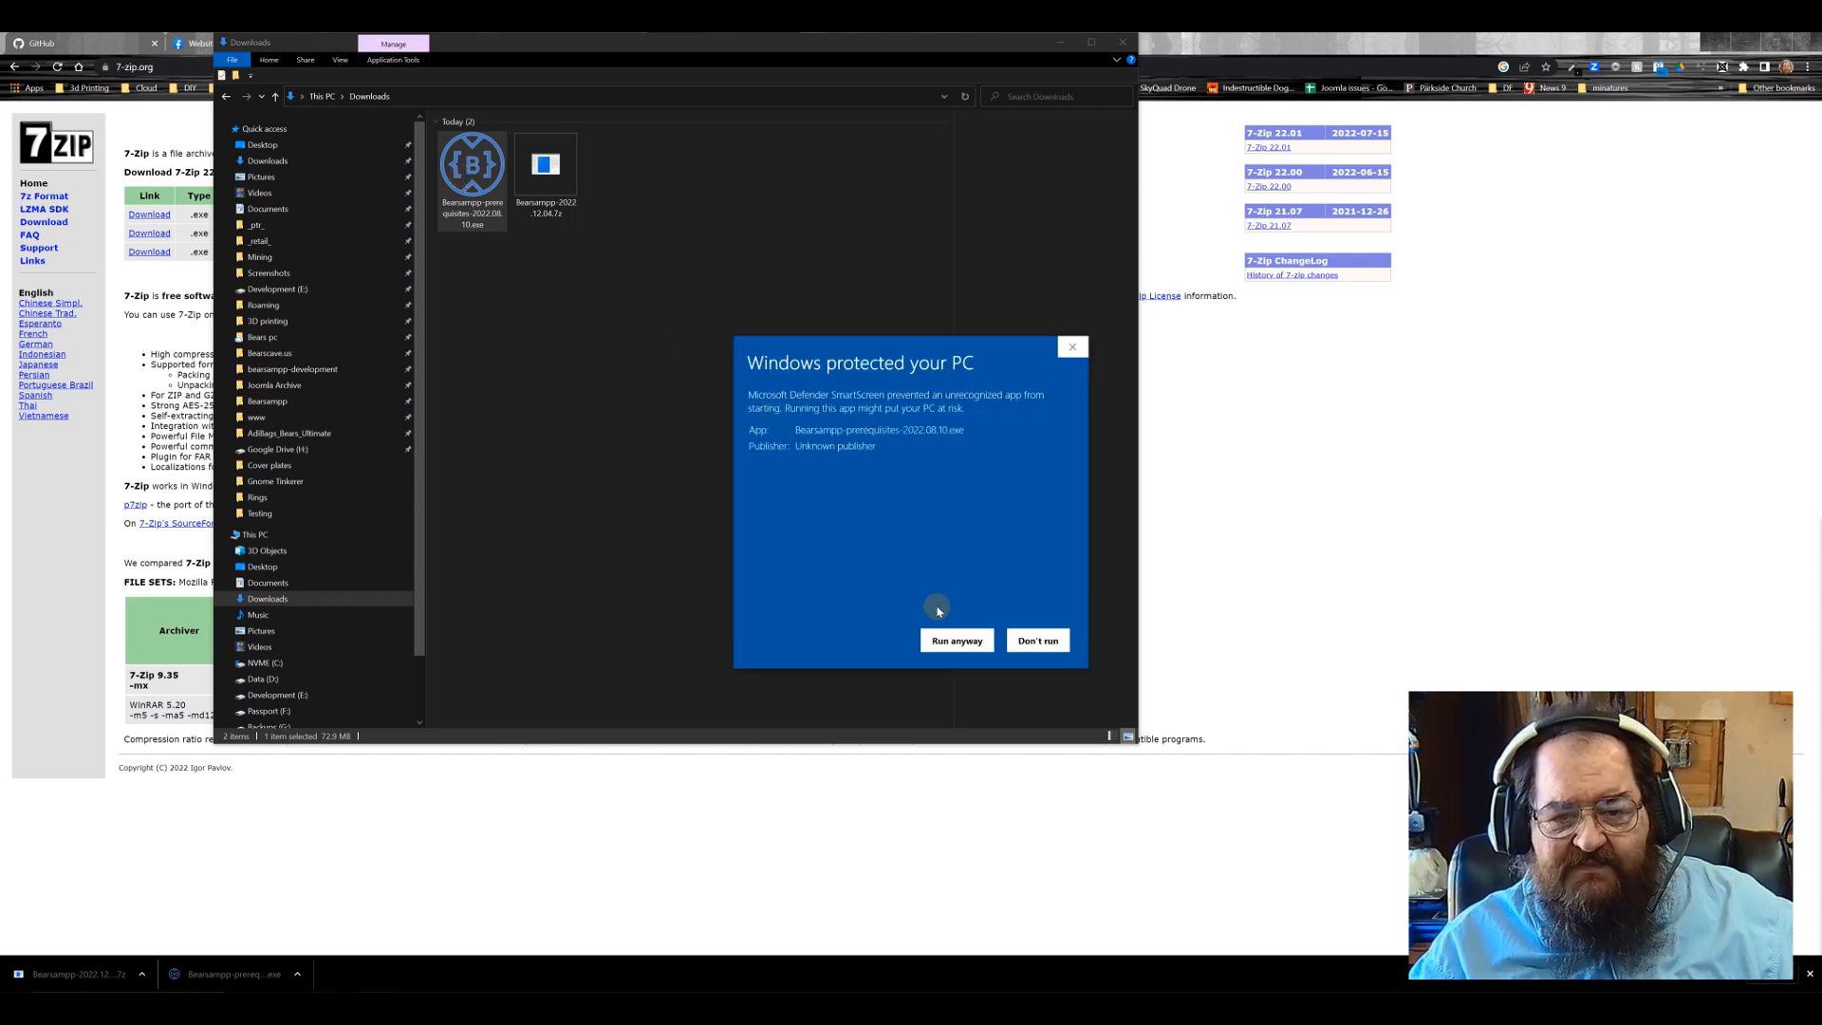
{"action": "left_click", "coordinate": [942, 641]}
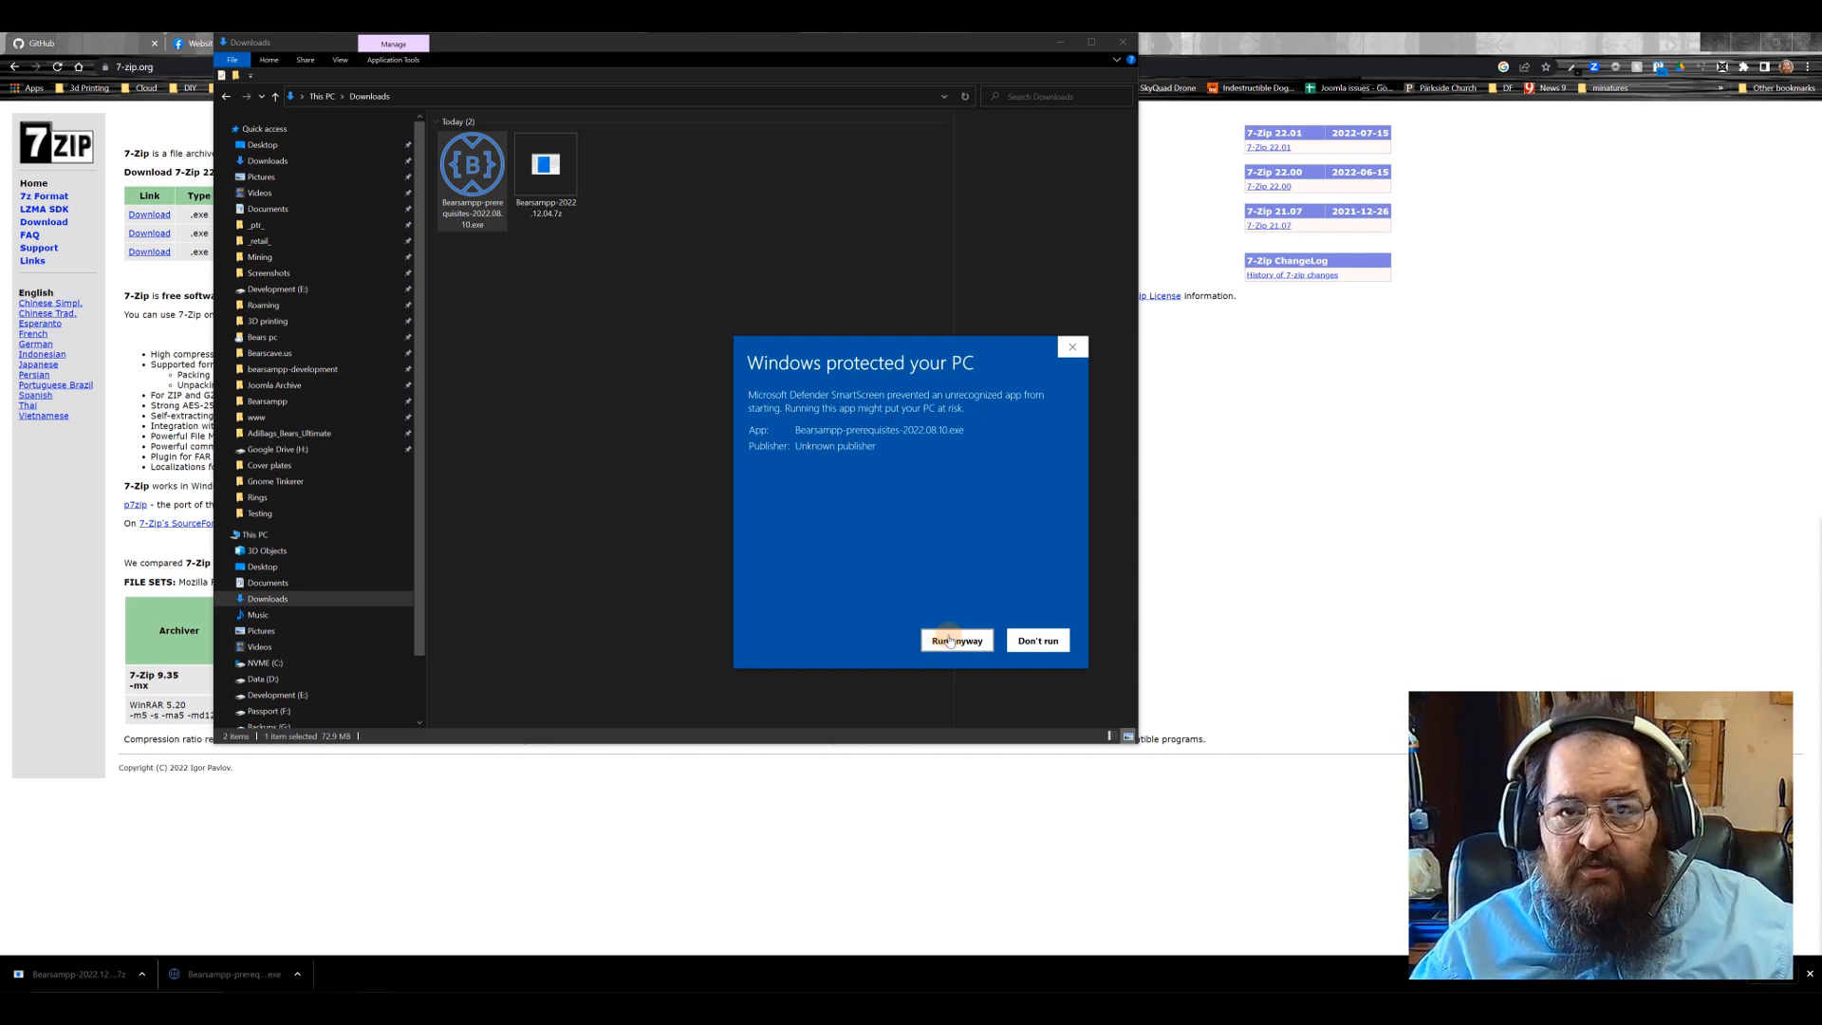
{"action": "left_click", "coordinate": [949, 640]}
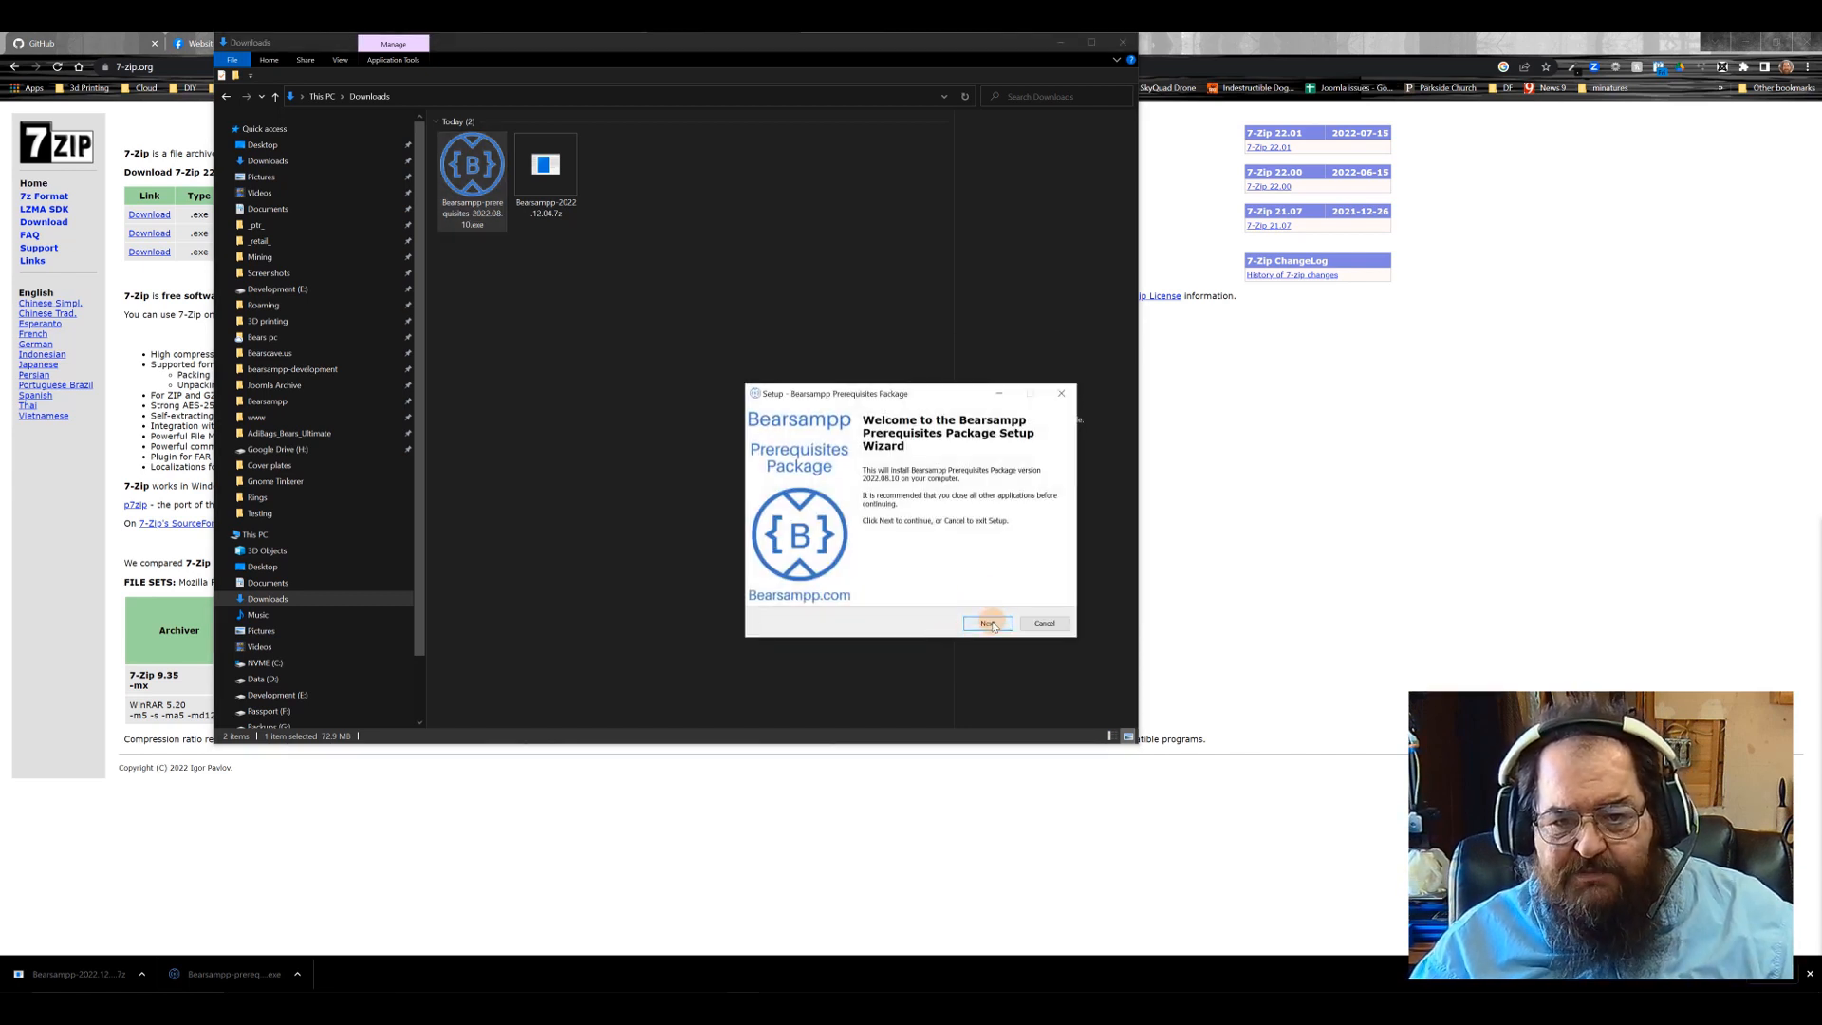
Step: Install the Bearsampp Prerequisites Package and finish the setup wizard without restarting the computer
{"action": "left_click", "coordinate": [987, 622]}
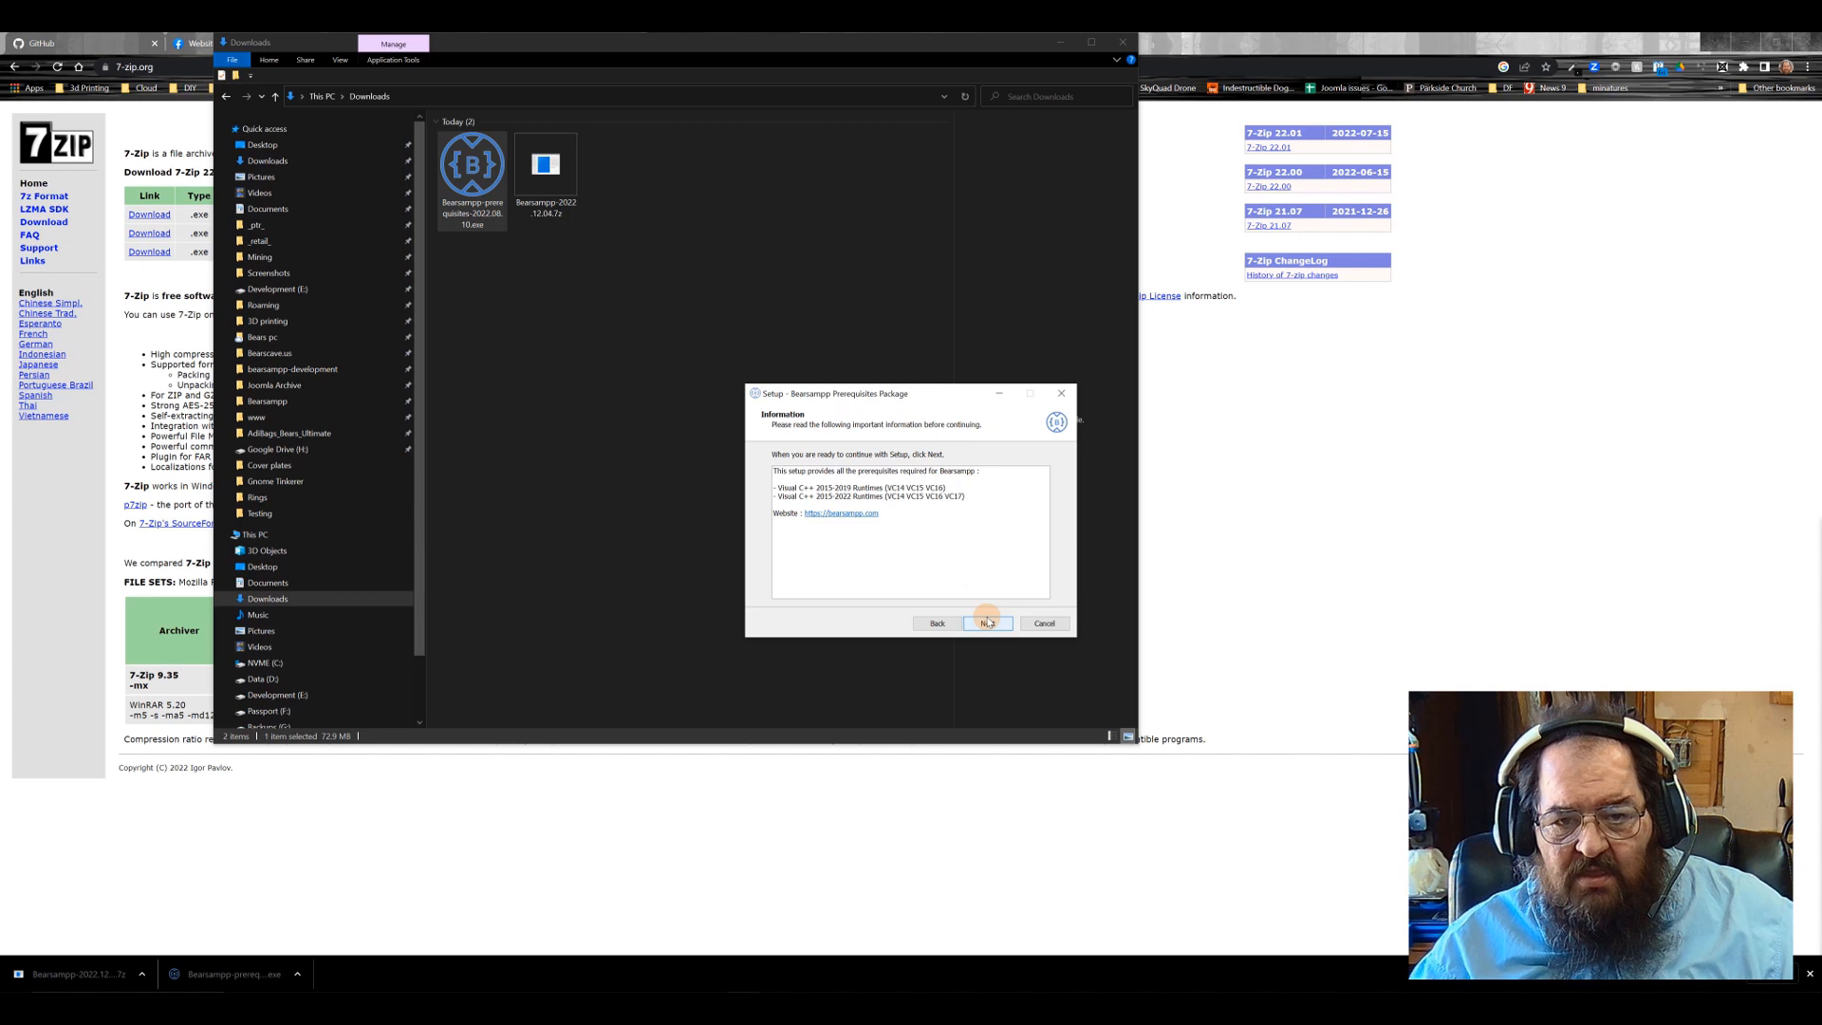
{"action": "left_click", "coordinate": [987, 623]}
{"action": "left_click", "coordinate": [987, 622]}
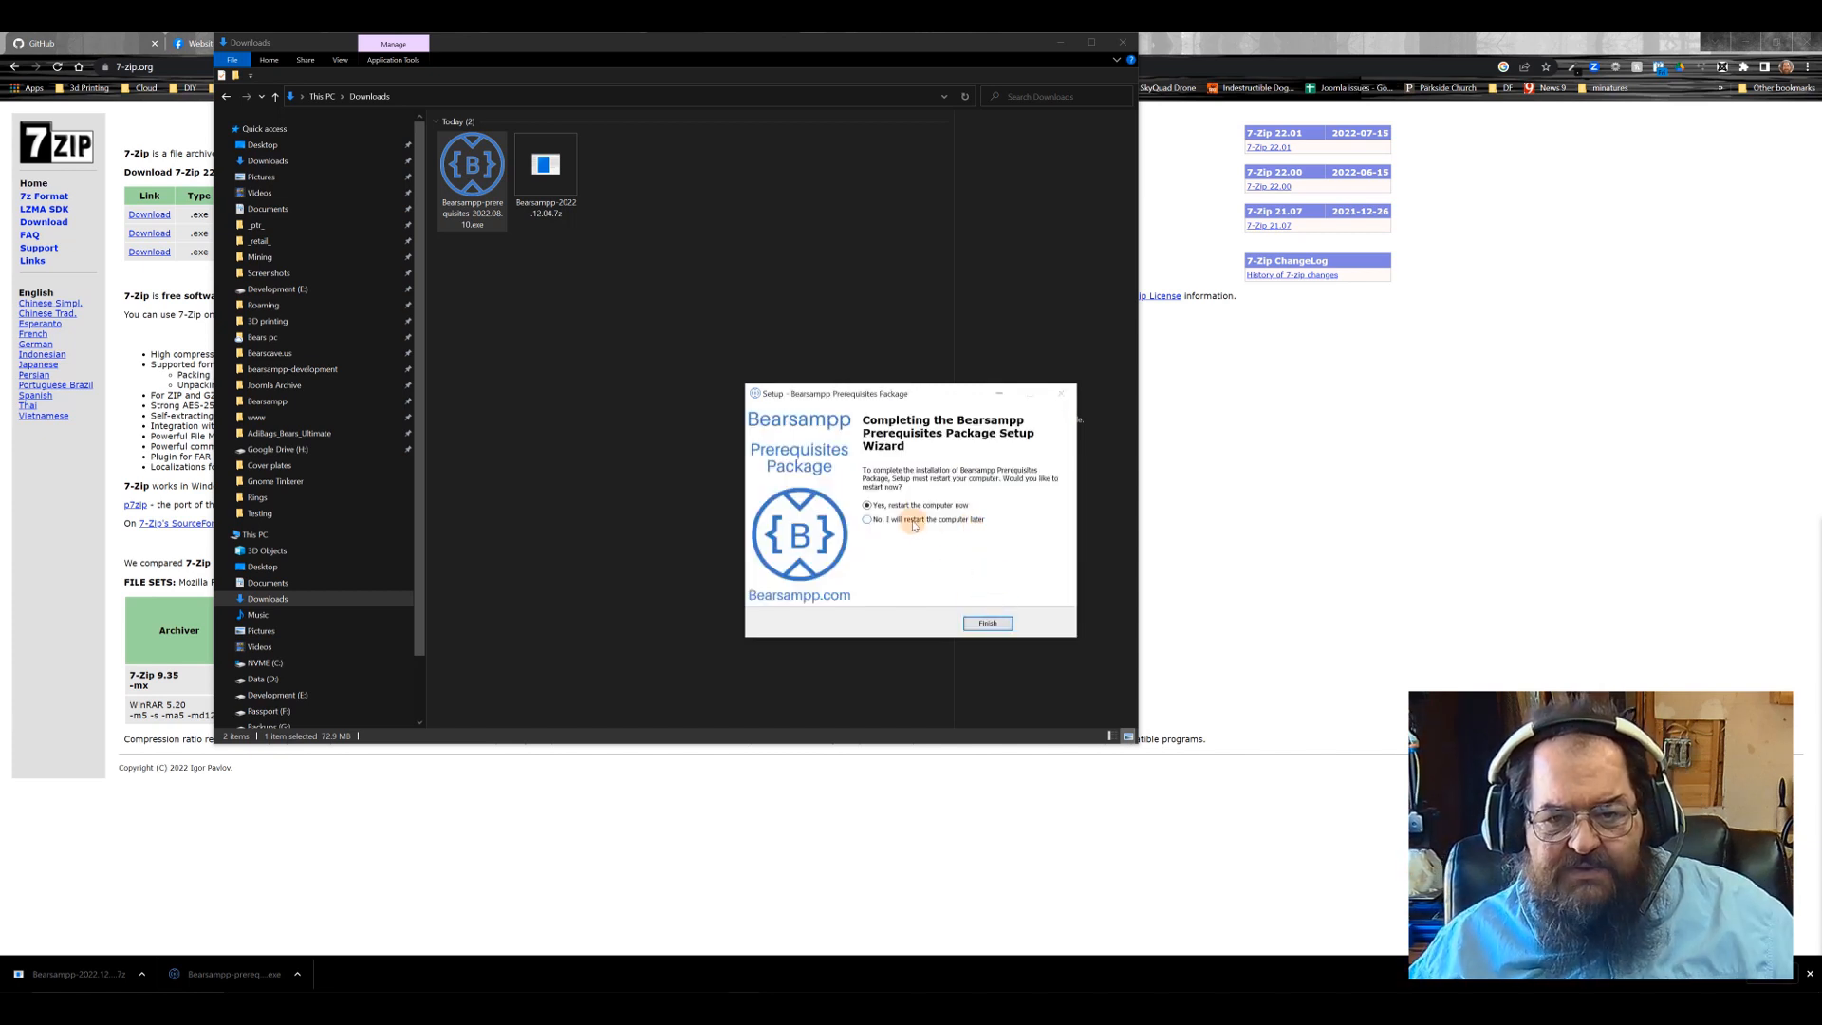
{"action": "left_click", "coordinate": [987, 624]}
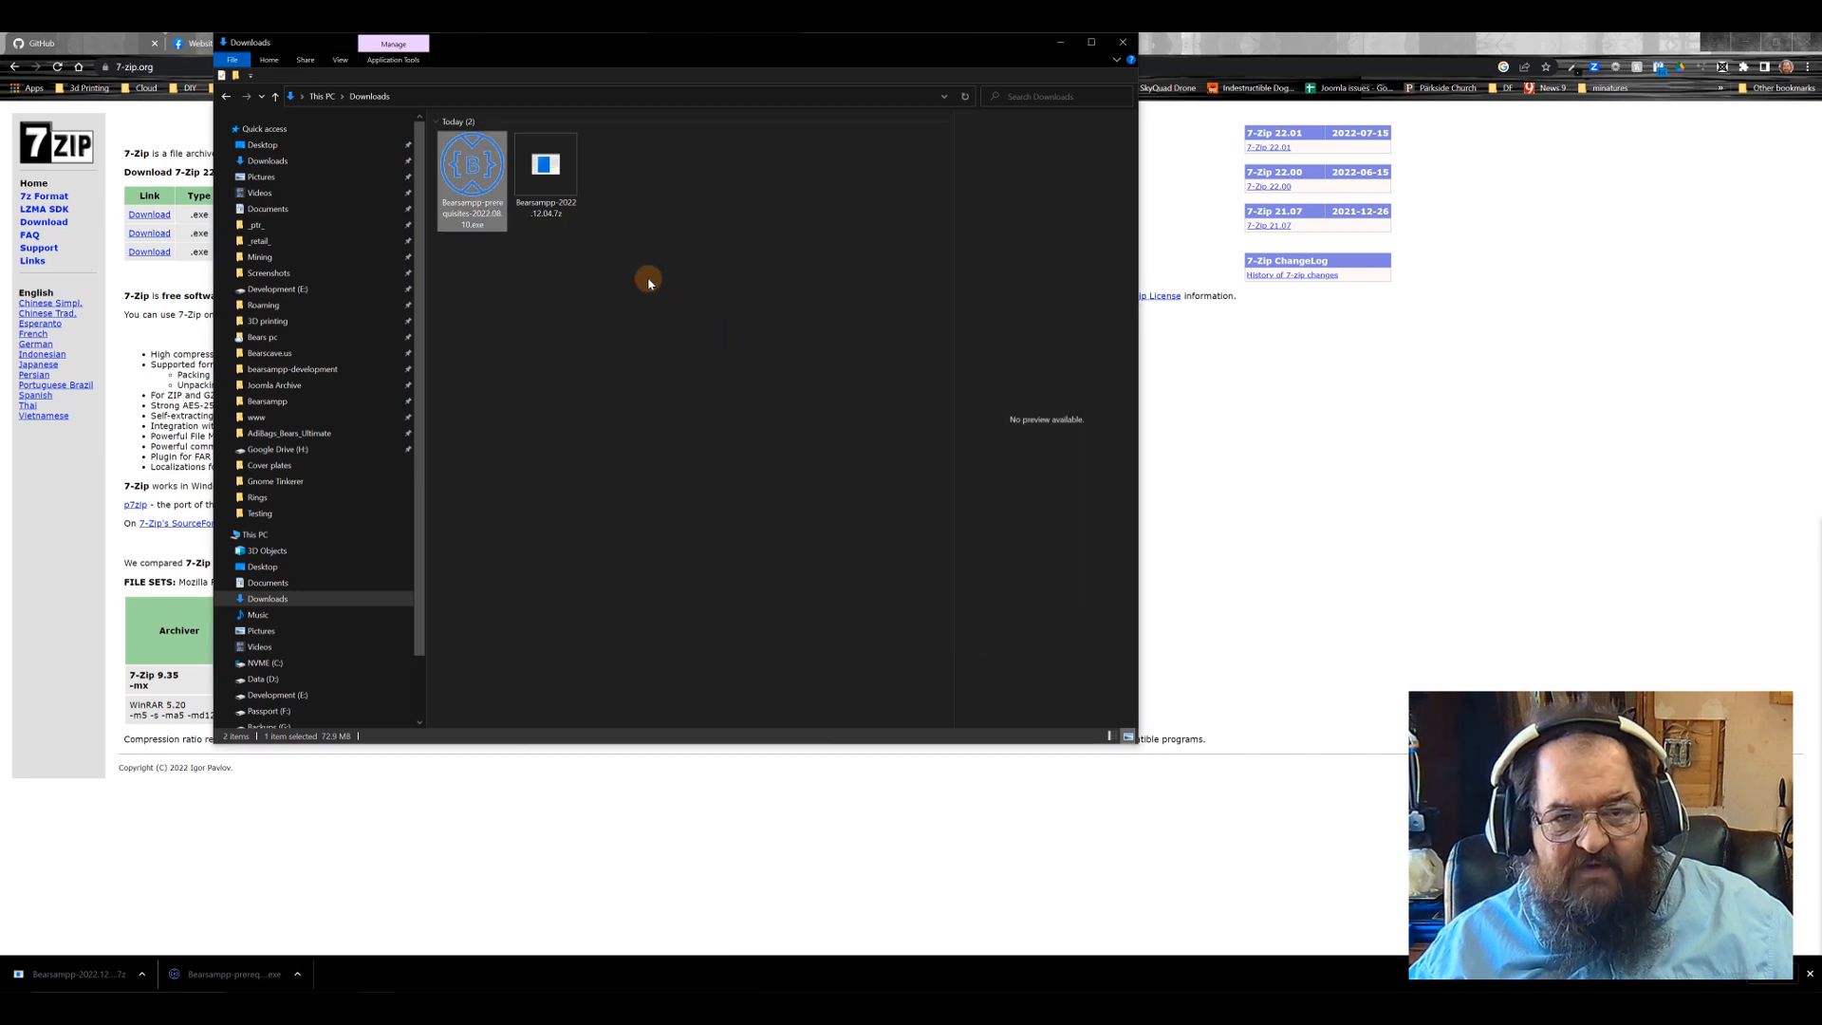
Step: Extract the Bearsampp-2022.12.04.7z archive with 7-Zip directly into the Downloads folder
{"action": "left_click", "coordinate": [565, 193]}
{"action": "right_click", "coordinate": [566, 191]}
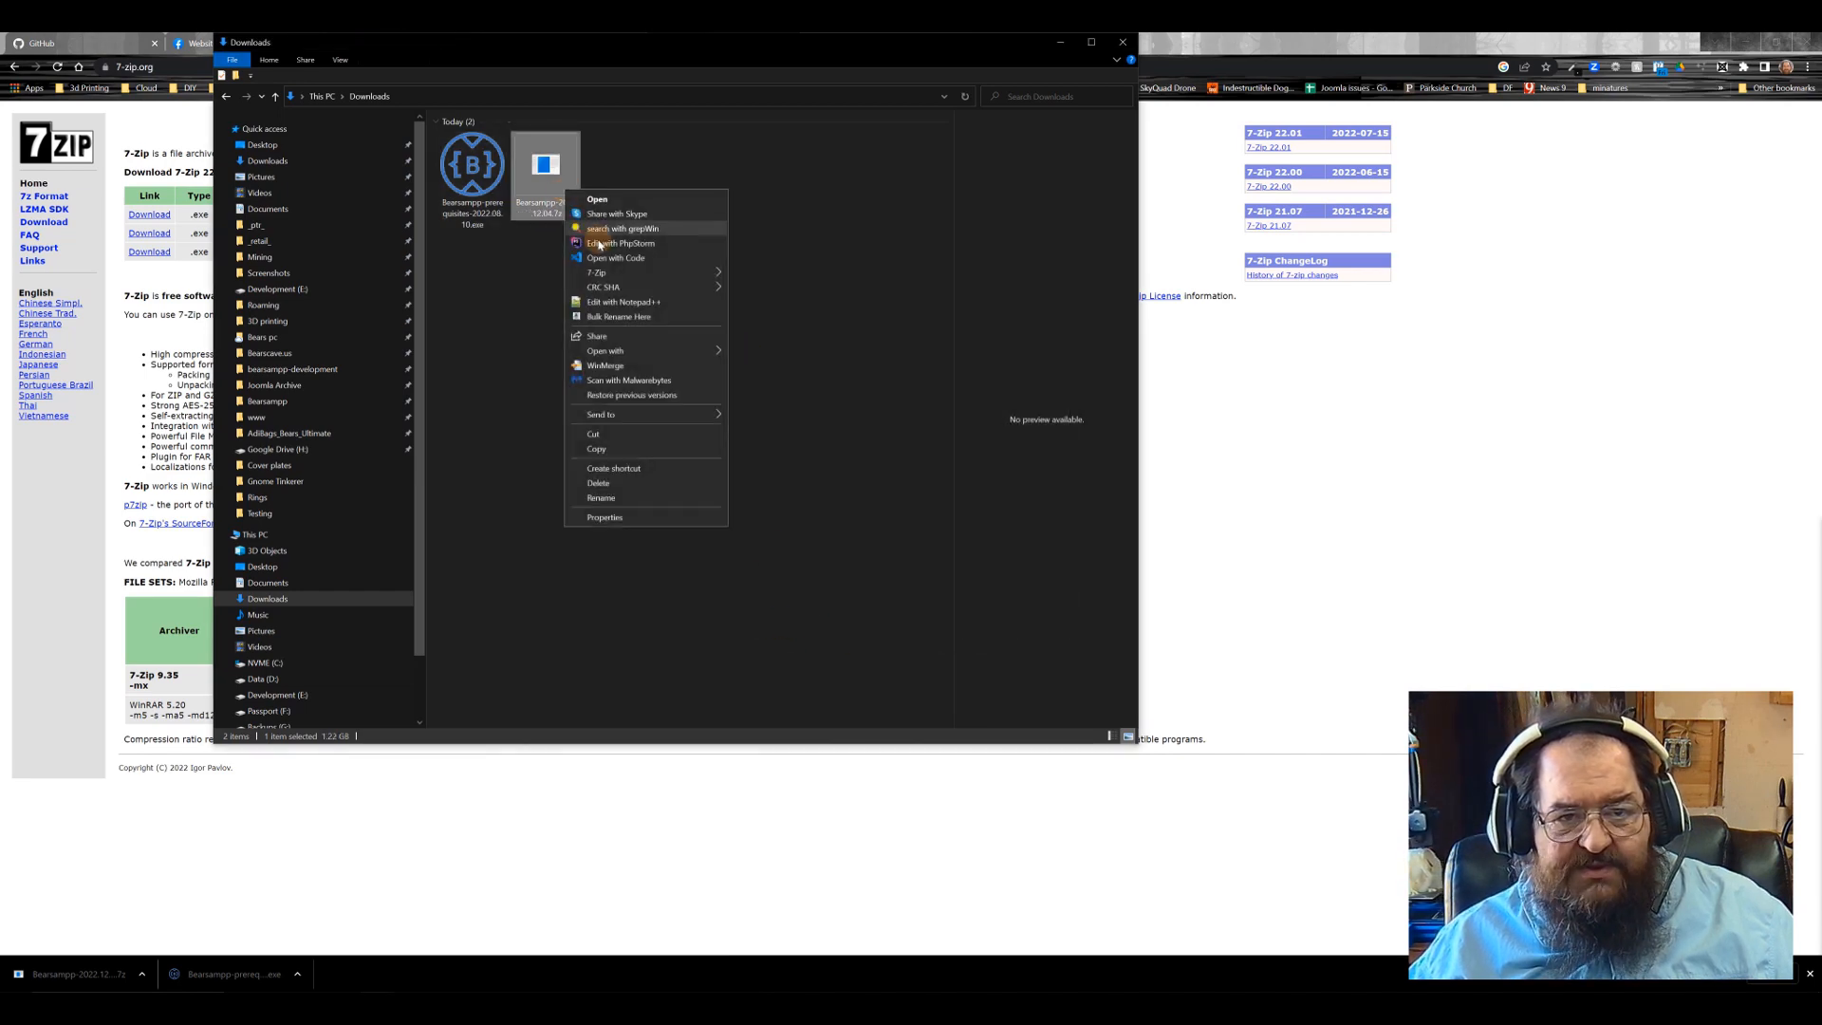
{"action": "mouse_move", "coordinate": [711, 273]}
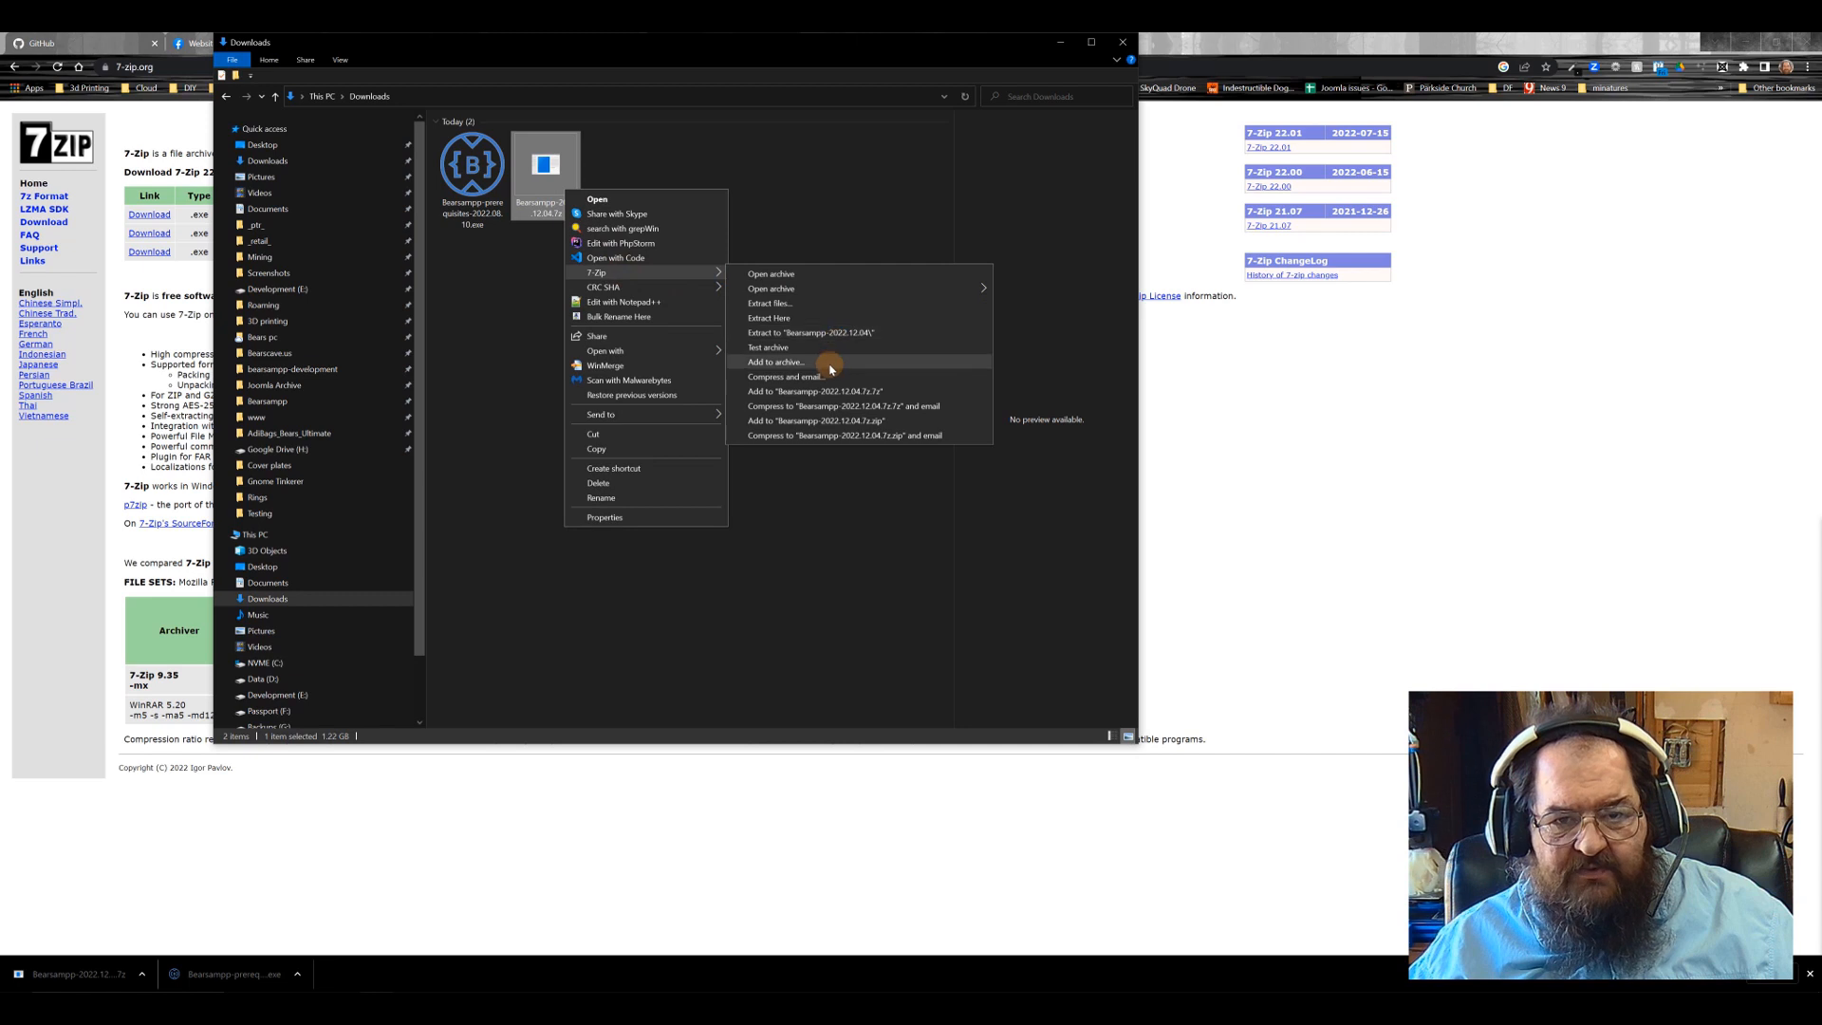
{"action": "left_click", "coordinate": [799, 331]}
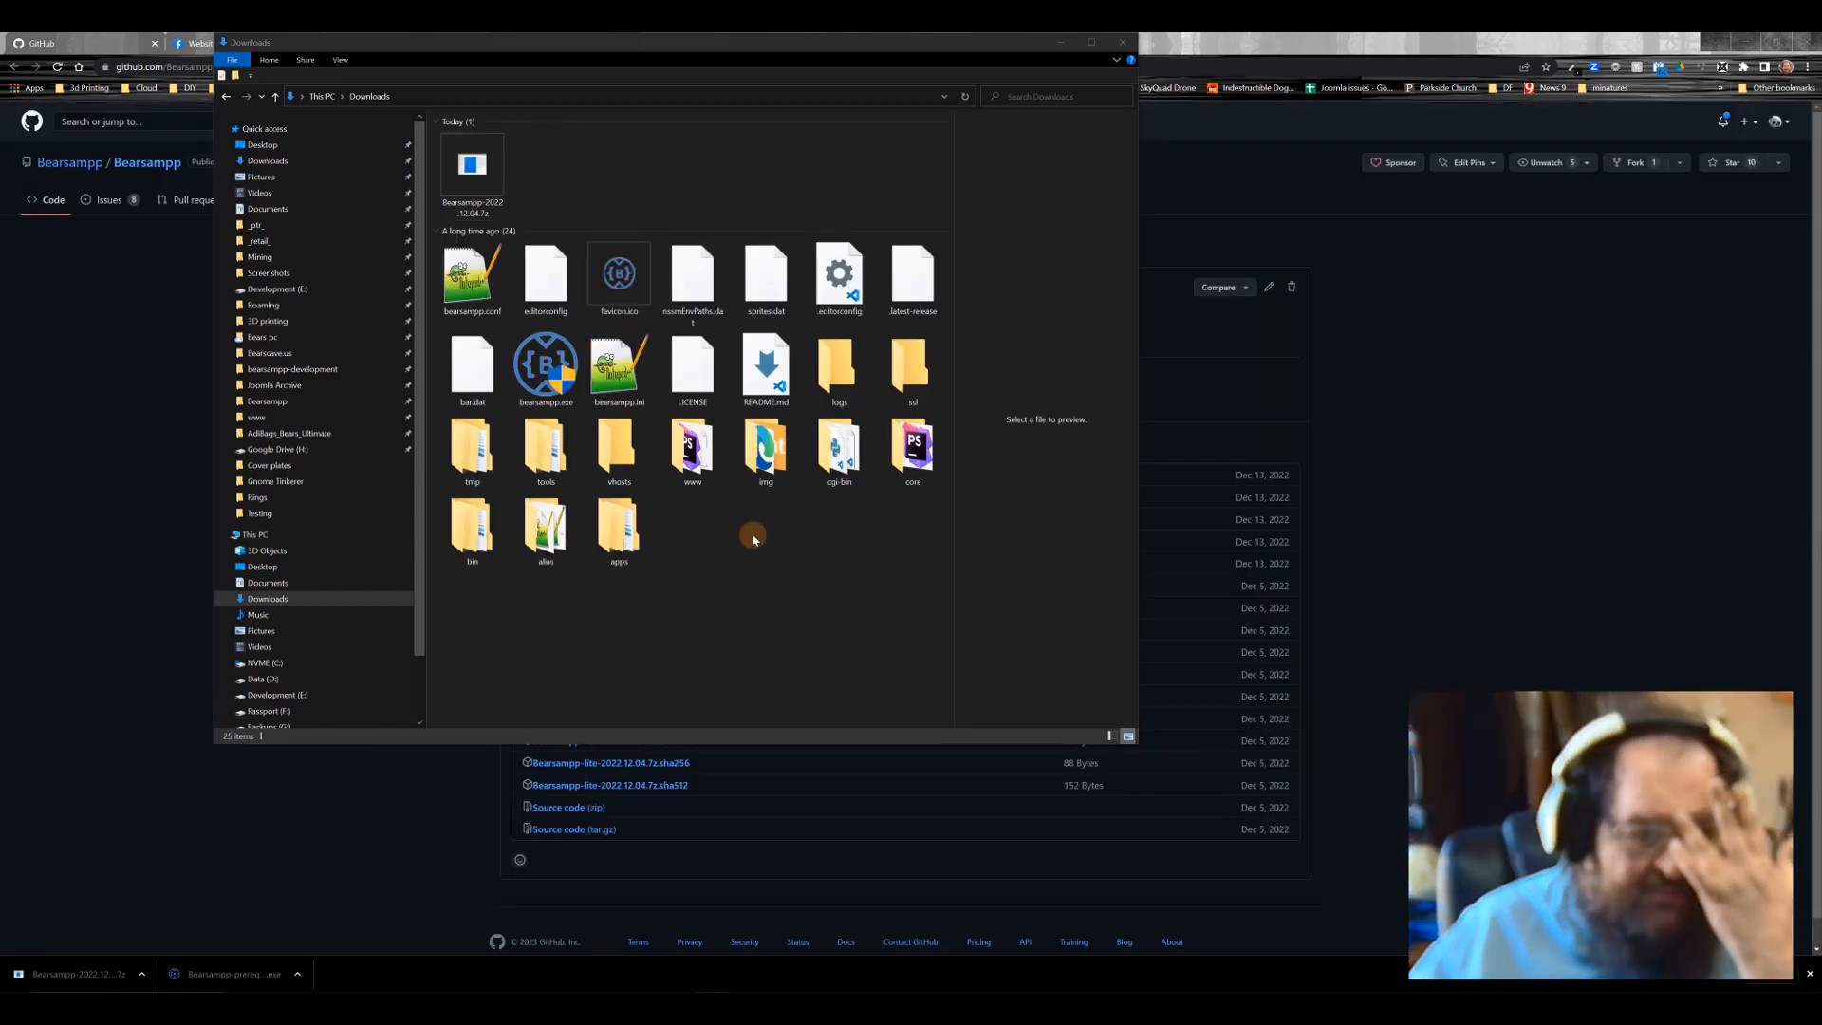
Step: Delete the Bearsampp-2022.12.04.7z archive from the Downloads folder
{"action": "left_click", "coordinate": [470, 188]}
{"action": "left_click", "coordinate": [470, 188]}
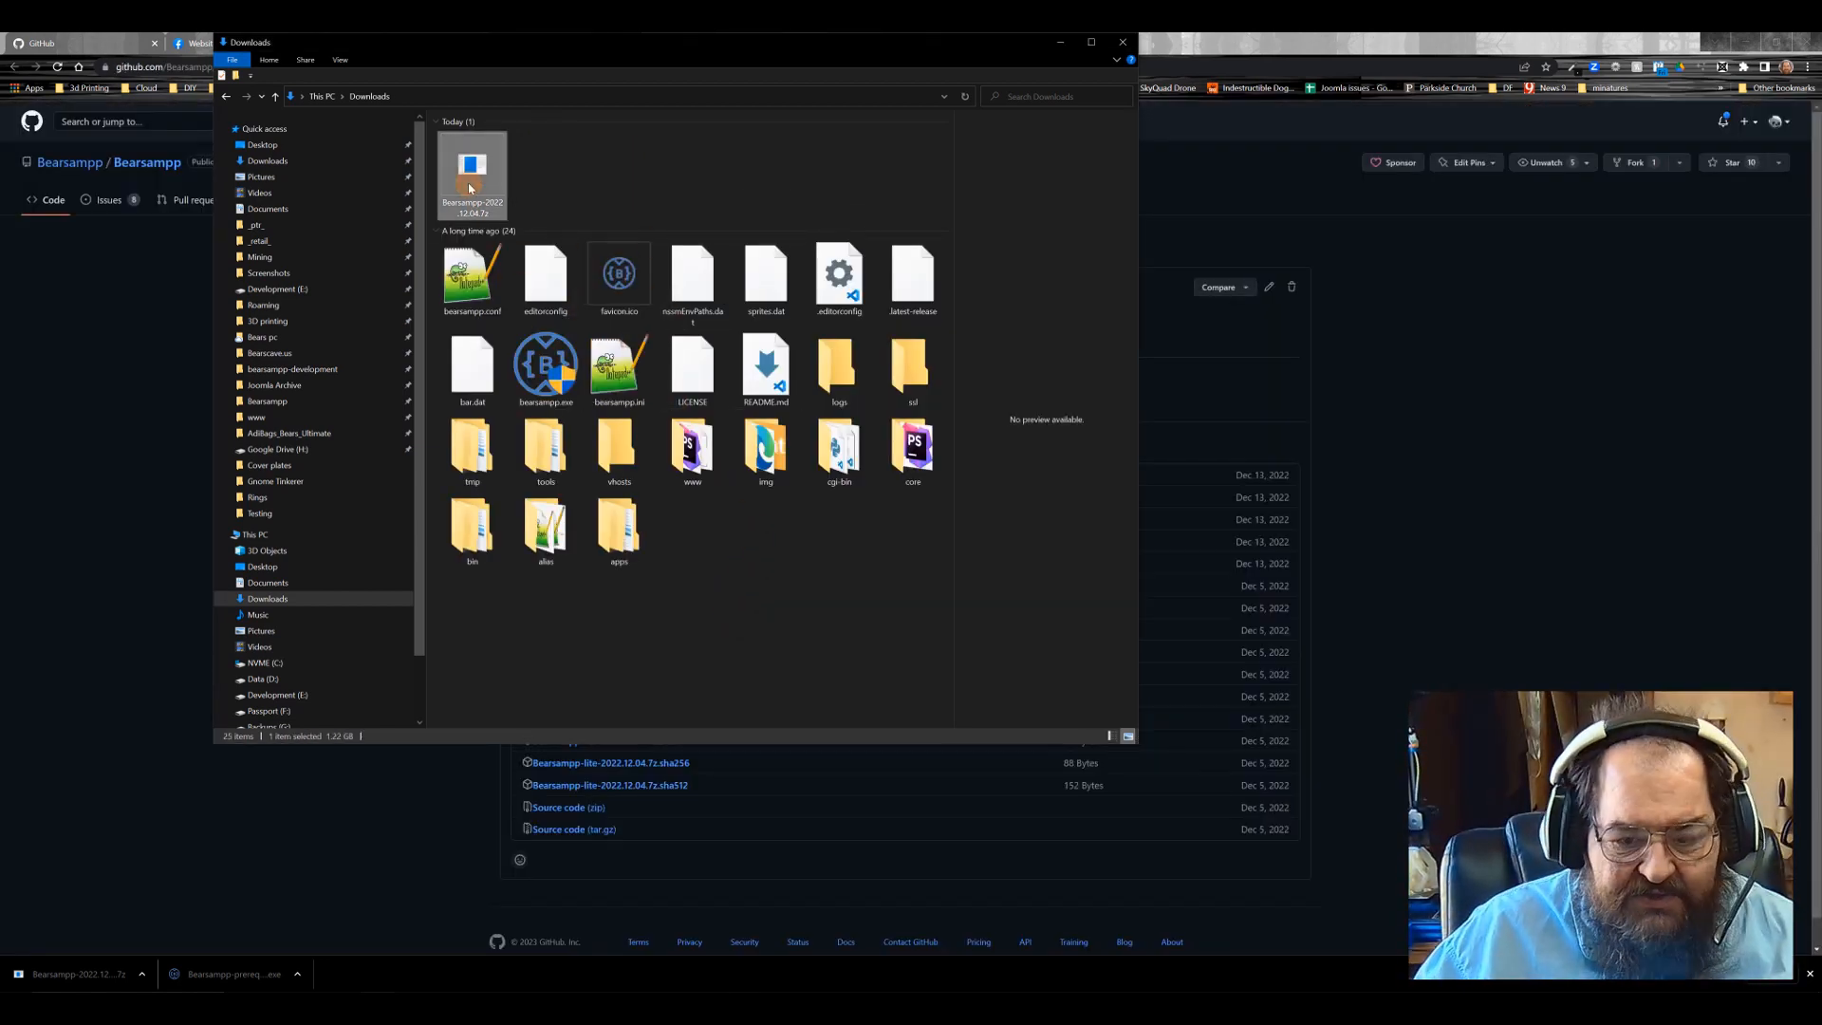
{"action": "key", "text": "Delete"}
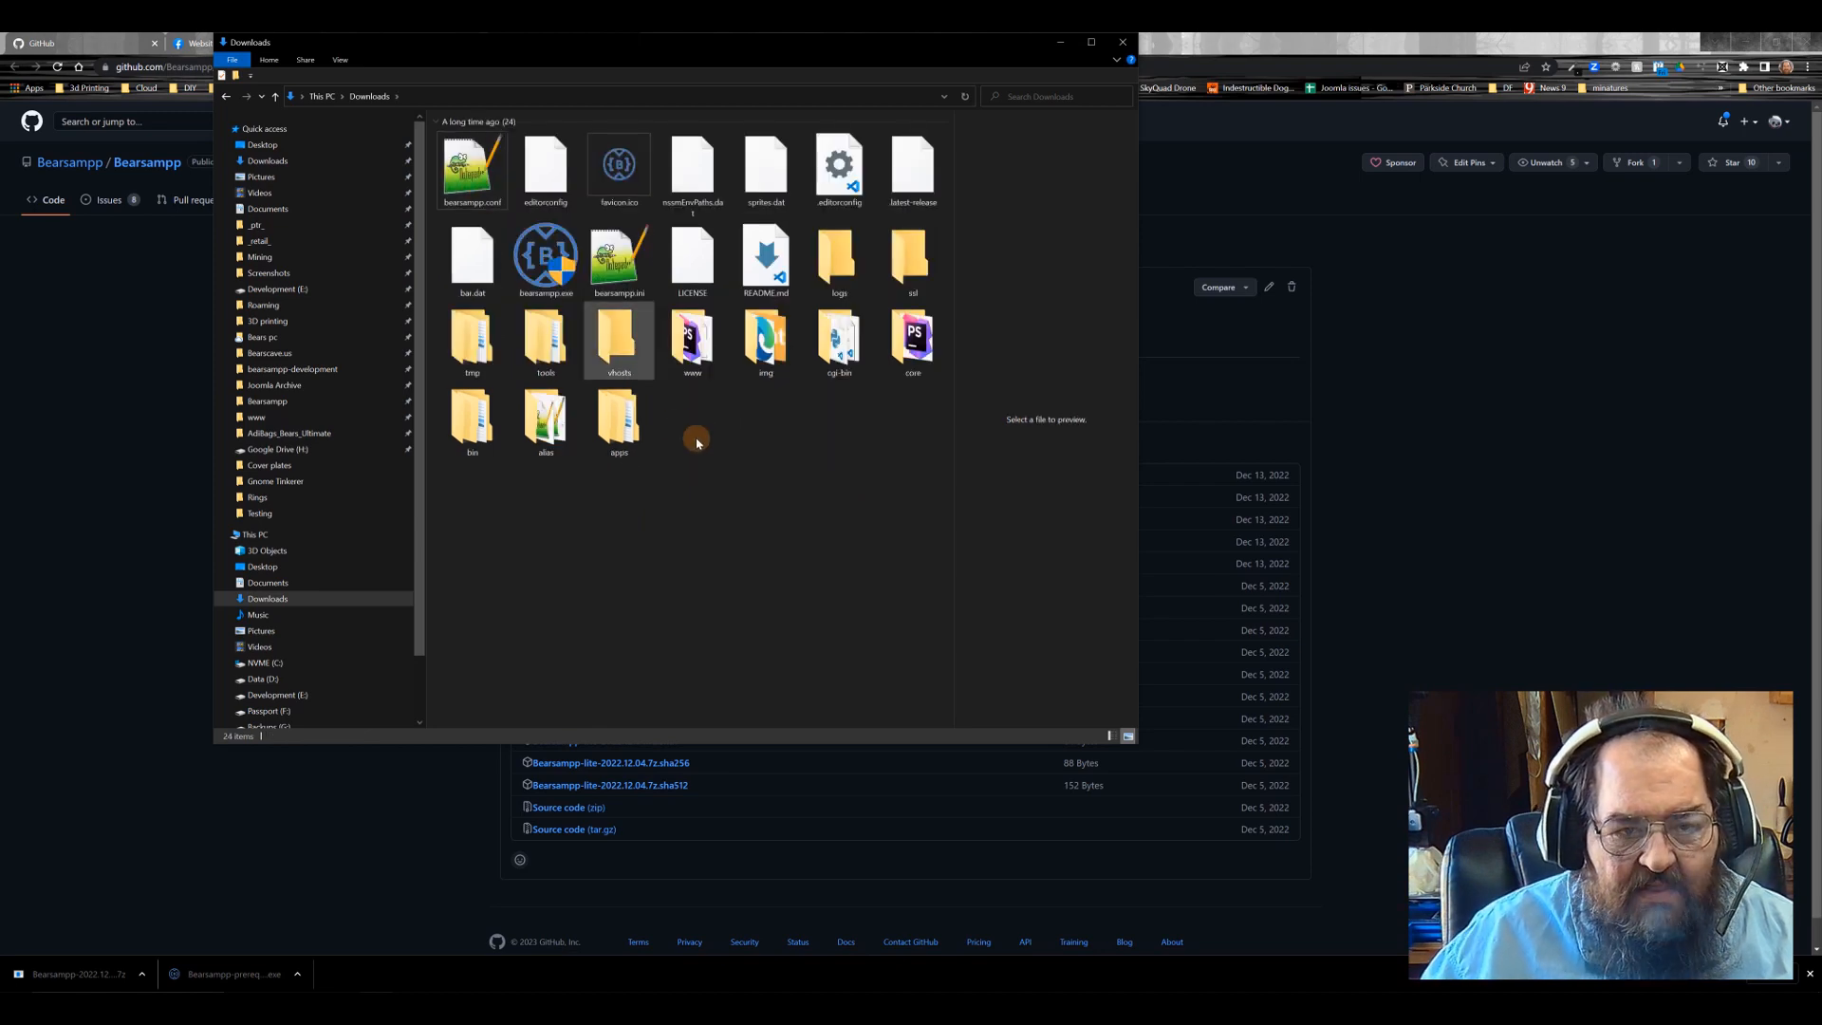
Step: Create a new folder named Bearsampp in the Downloads folder
{"action": "right_click", "coordinate": [569, 538]}
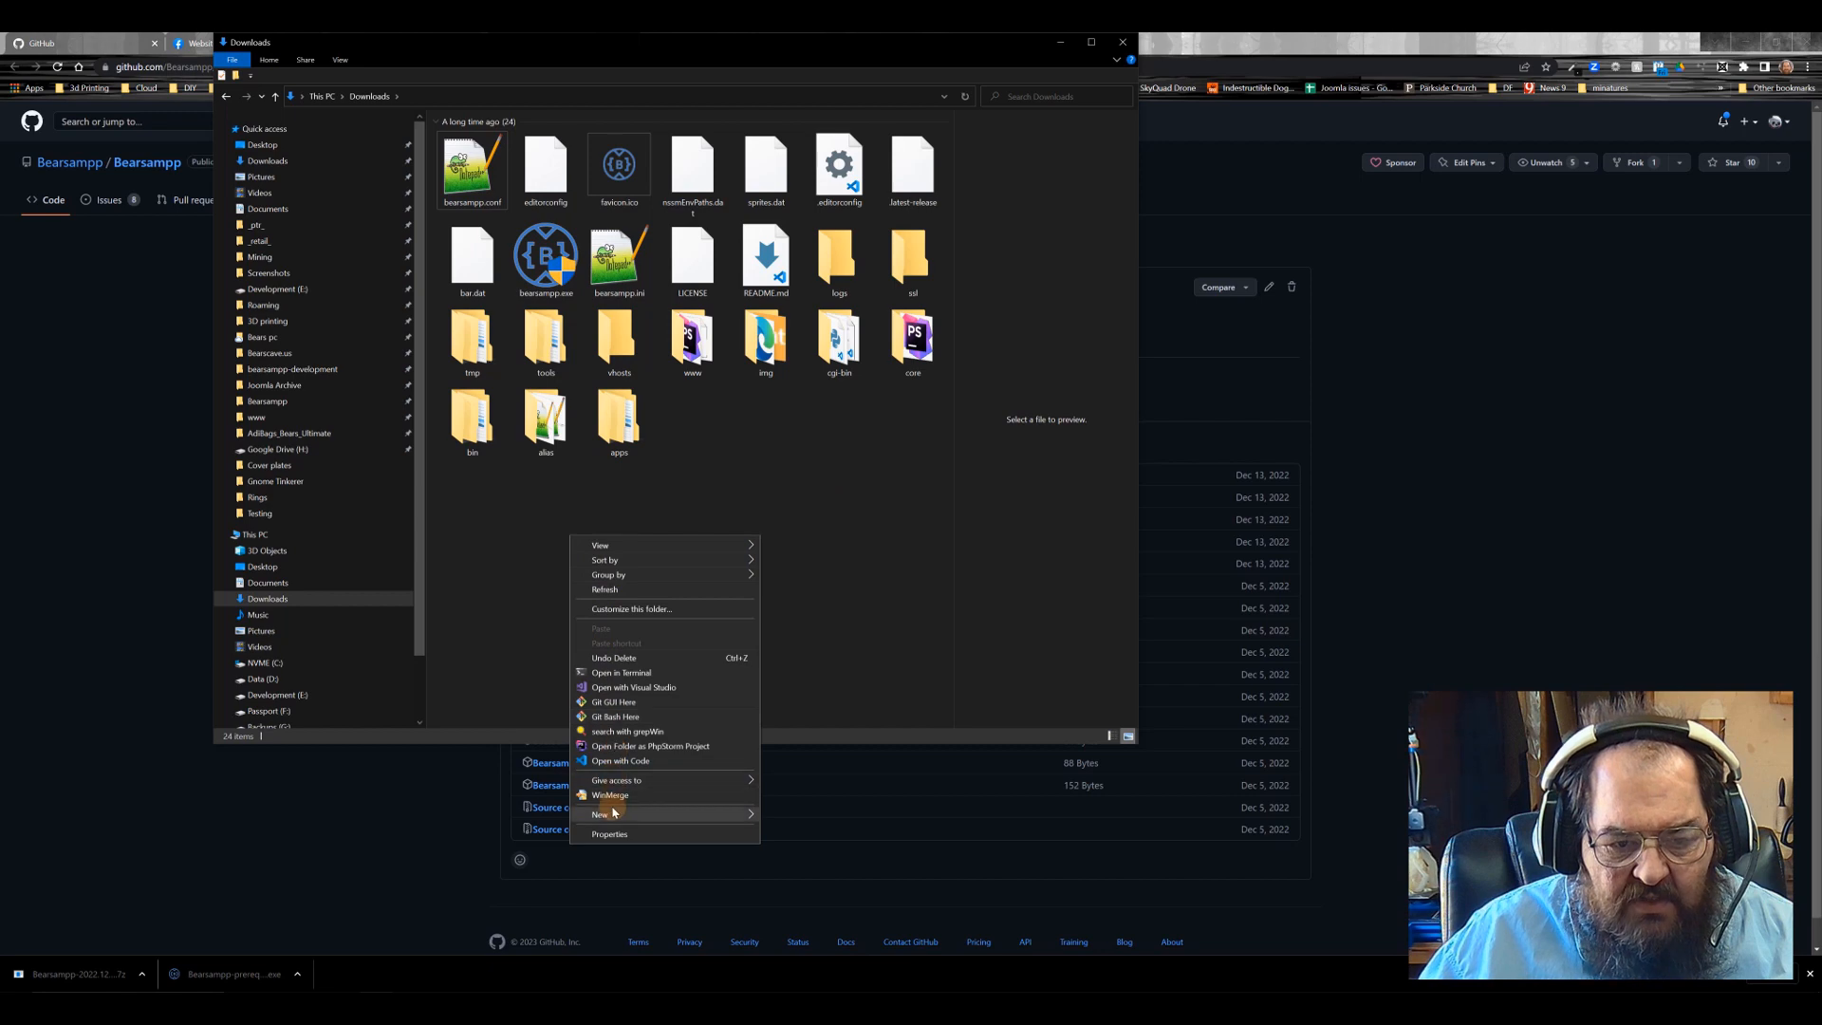
{"action": "mouse_move", "coordinate": [645, 814]}
{"action": "left_click", "coordinate": [788, 617]}
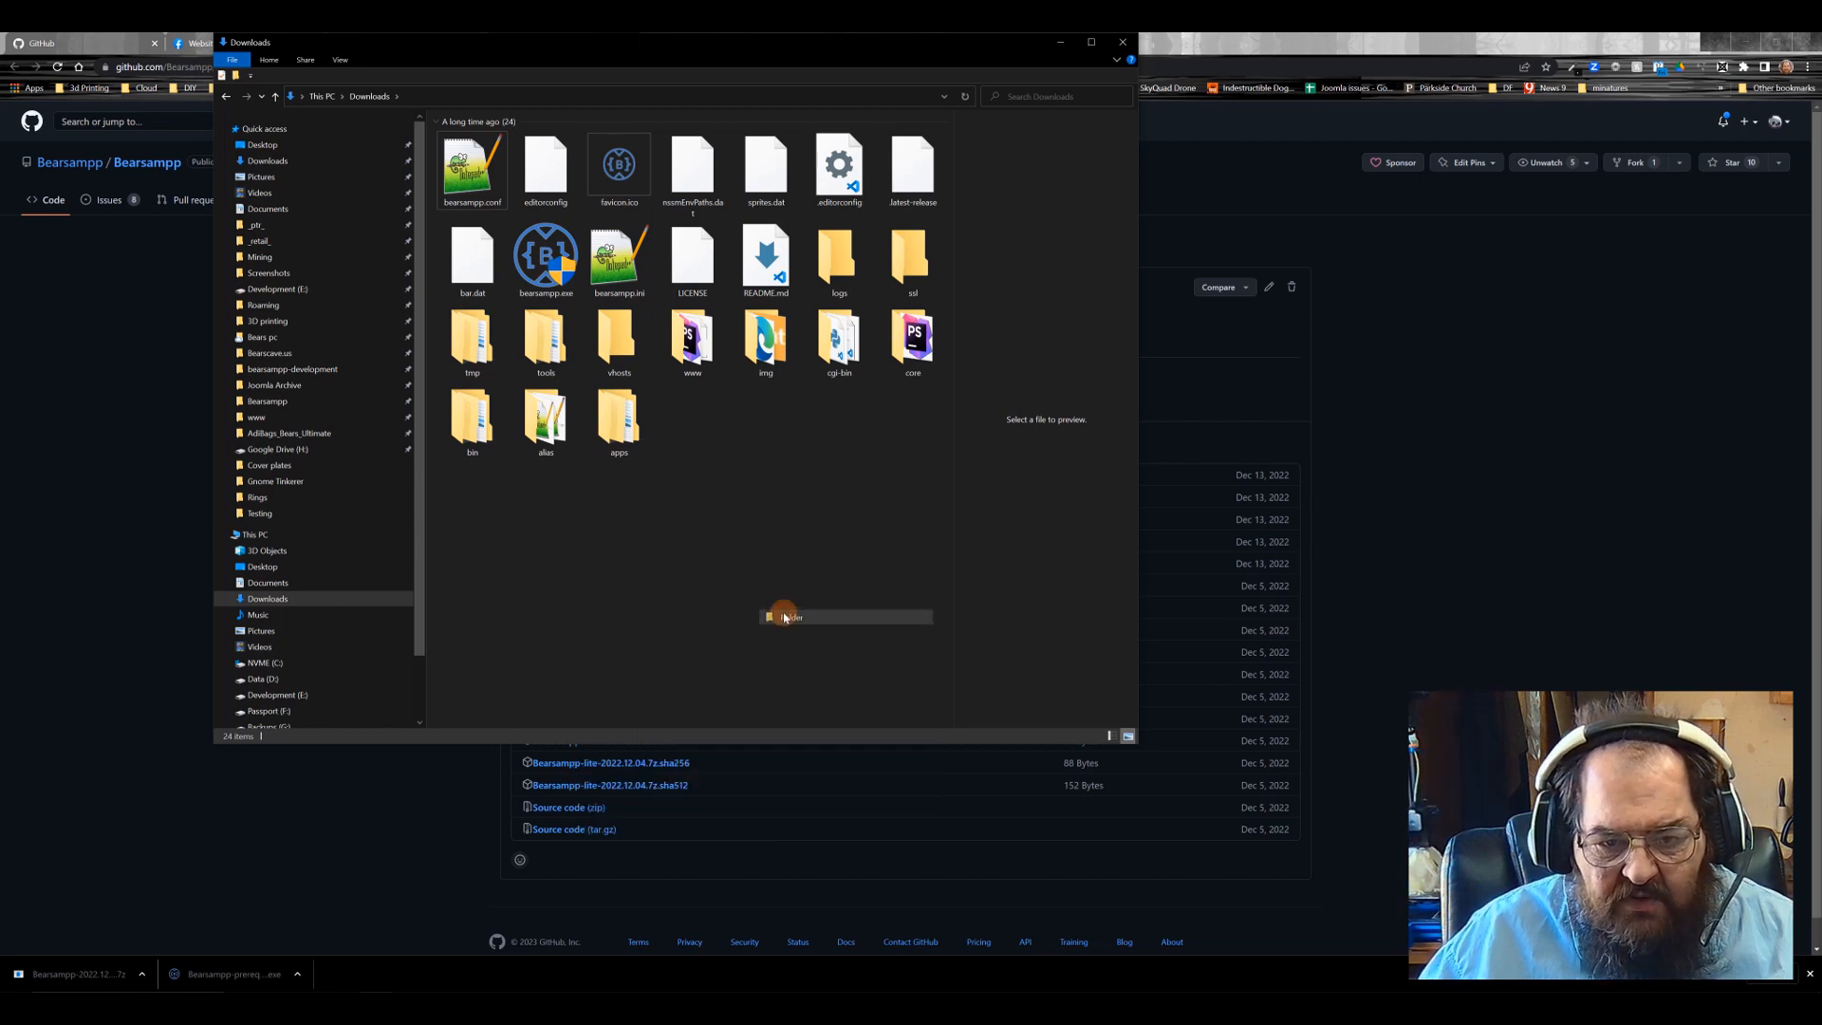
{"action": "type", "text": "Bearsampp"}
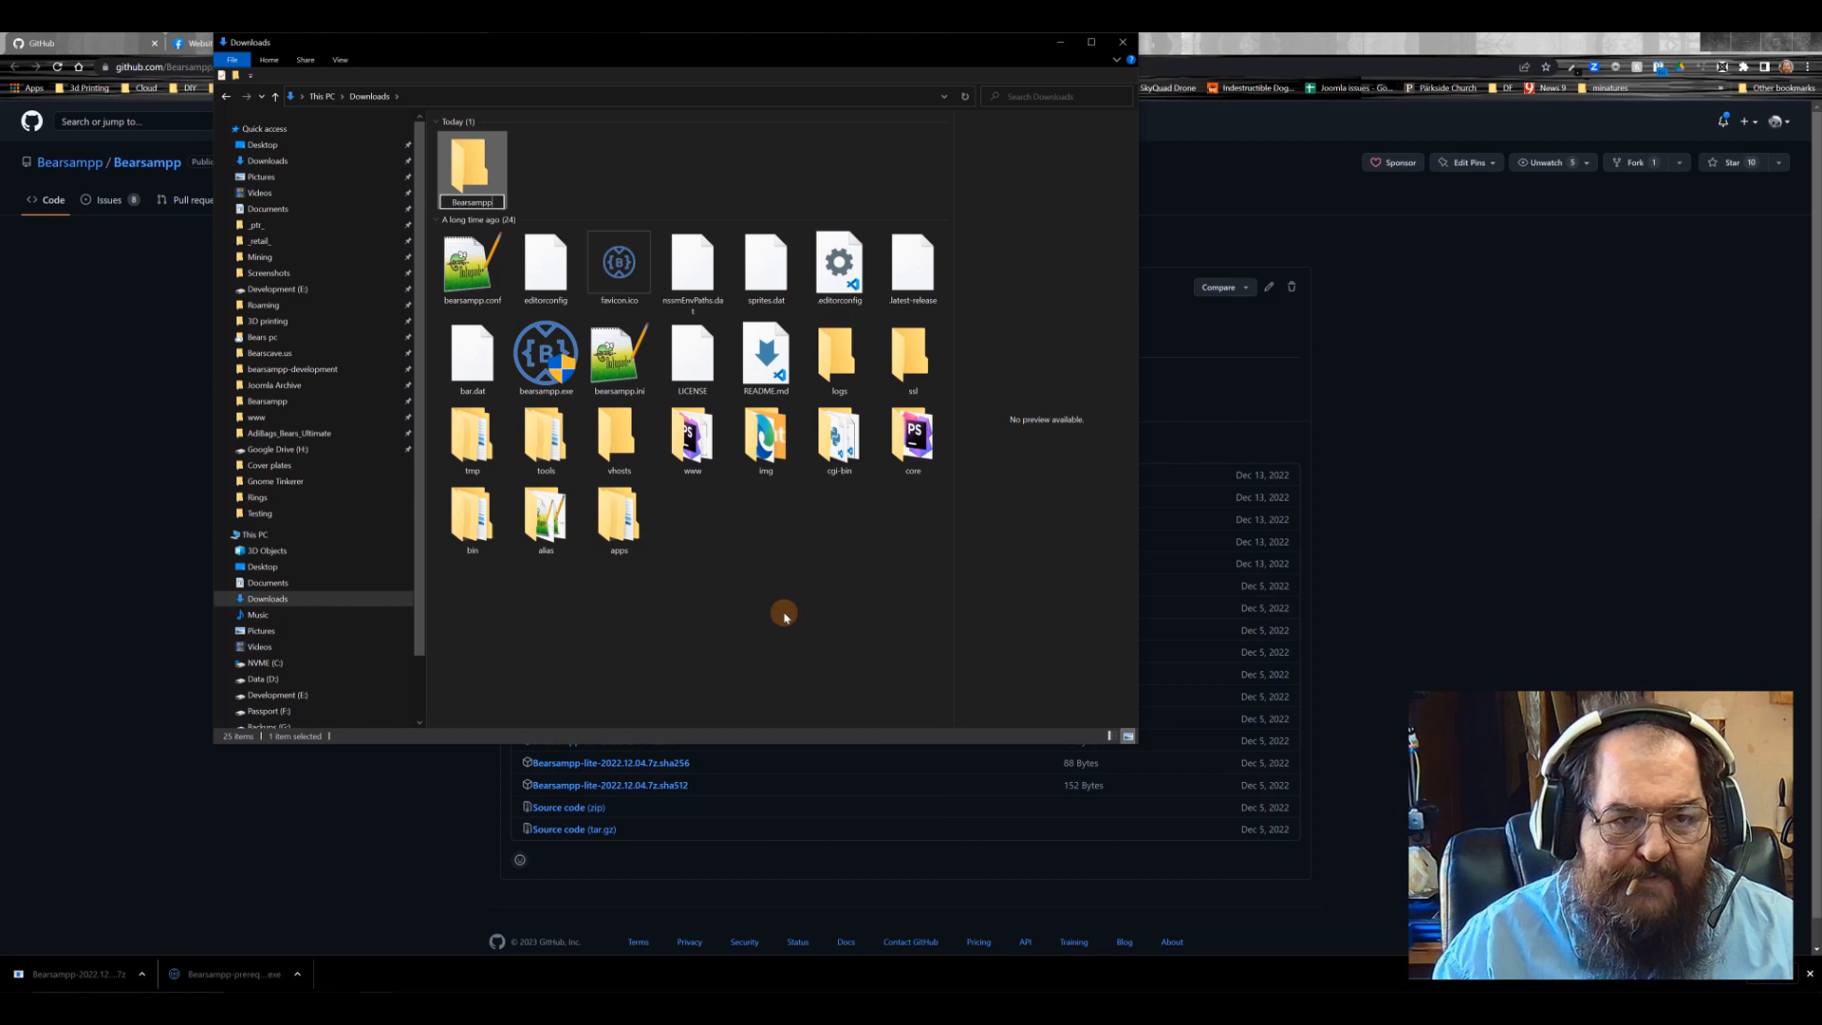
{"action": "key", "text": "Return"}
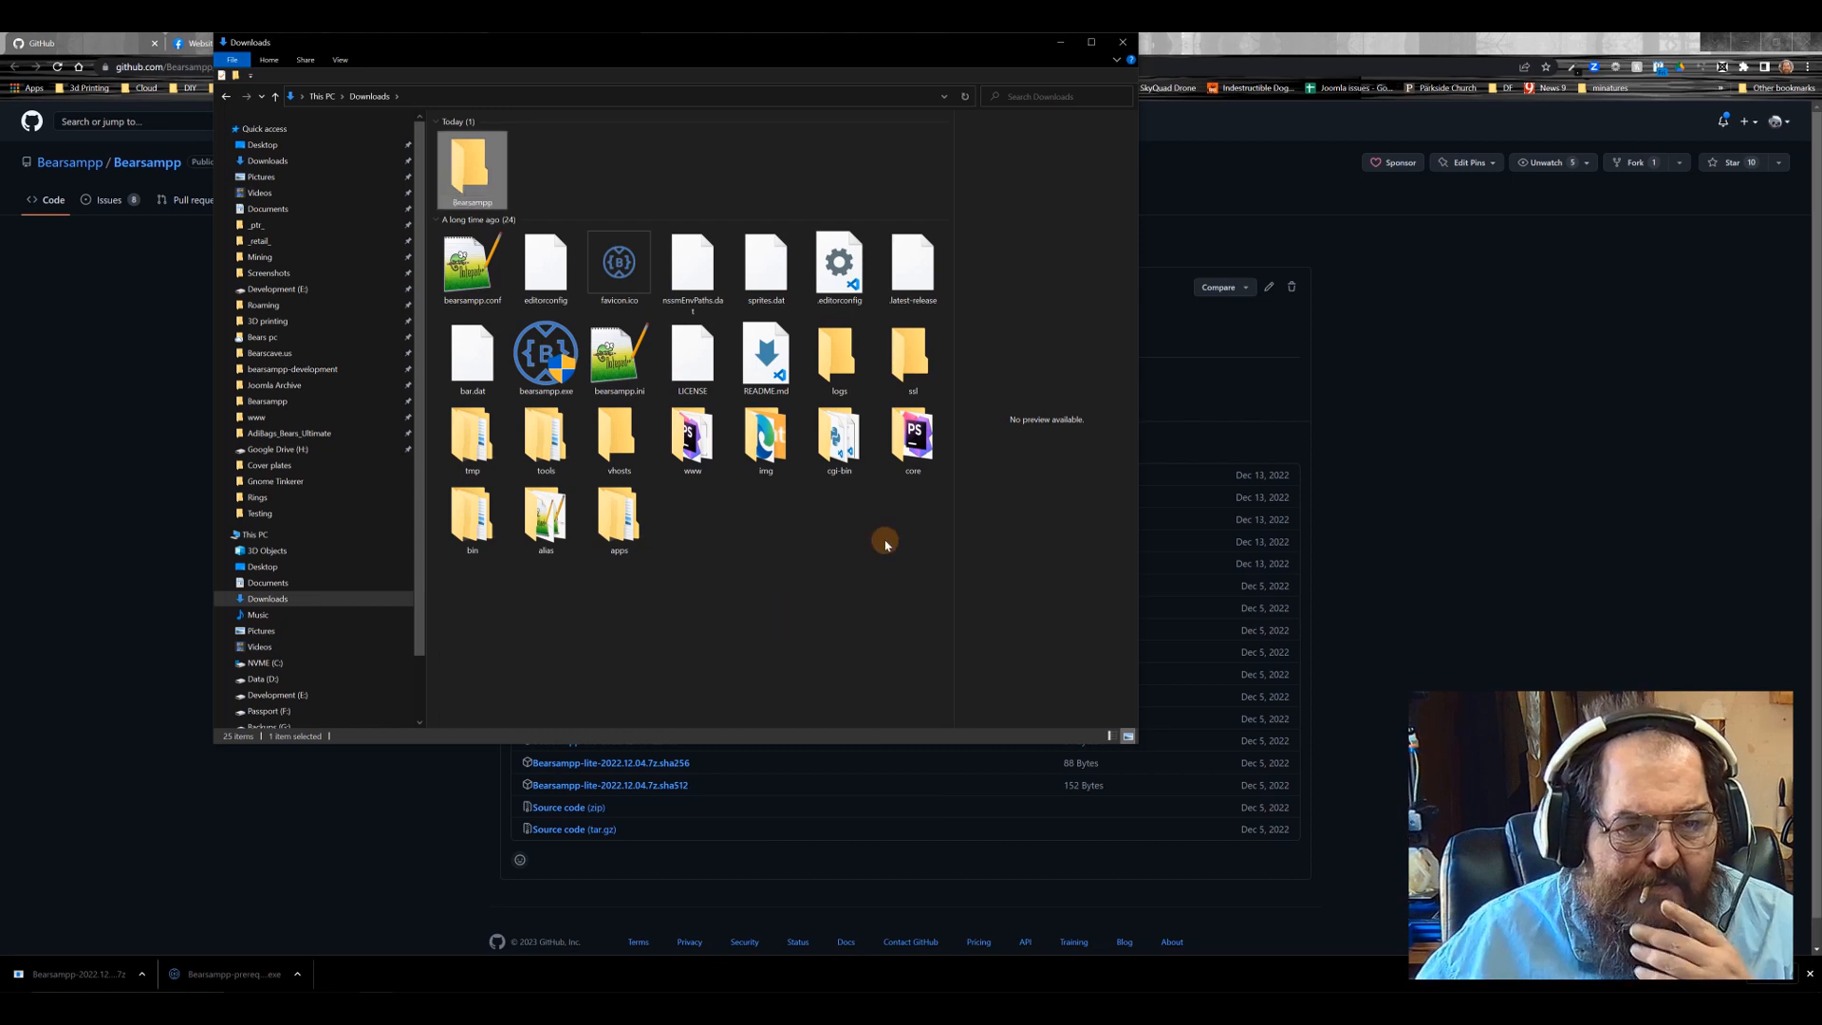
Step: Move all the extracted files and folders into the Bearsampp folder
{"action": "left_click", "coordinate": [477, 271]}
{"action": "key", "text": "shift+End"}
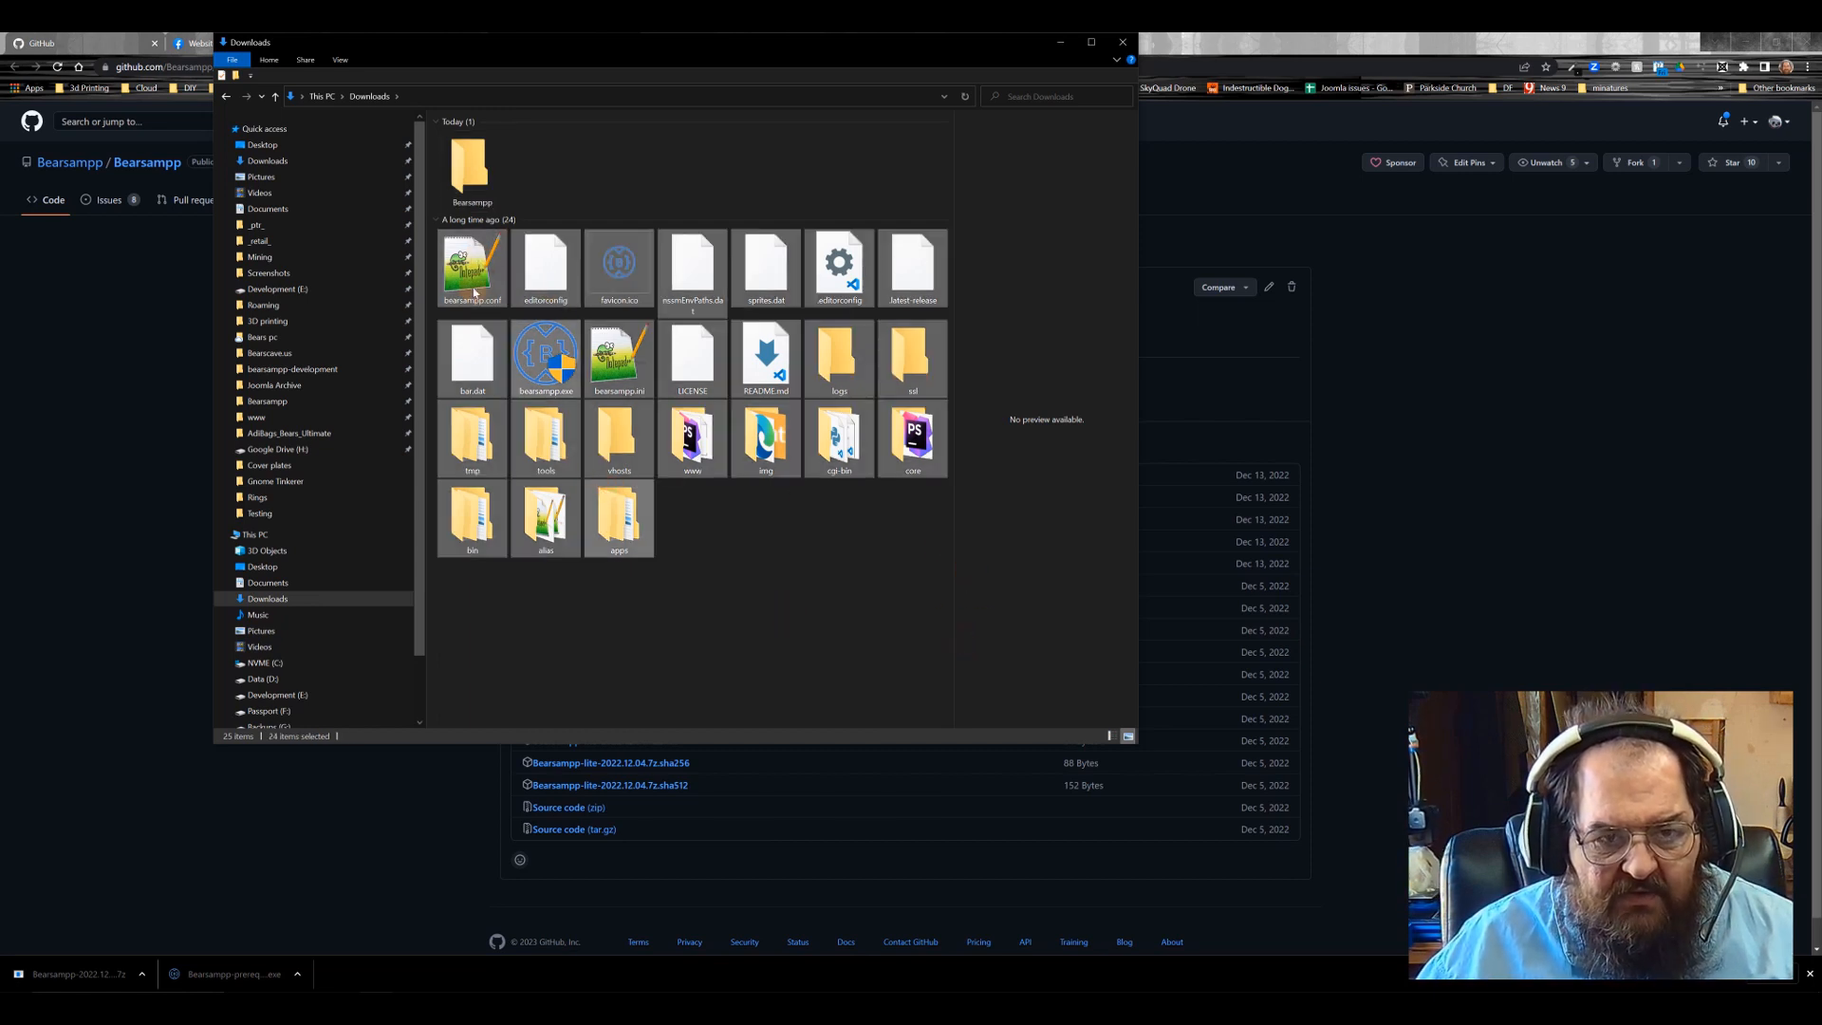
{"action": "left_click_drag", "start_coordinate": [475, 292], "coordinate": [465, 200]}
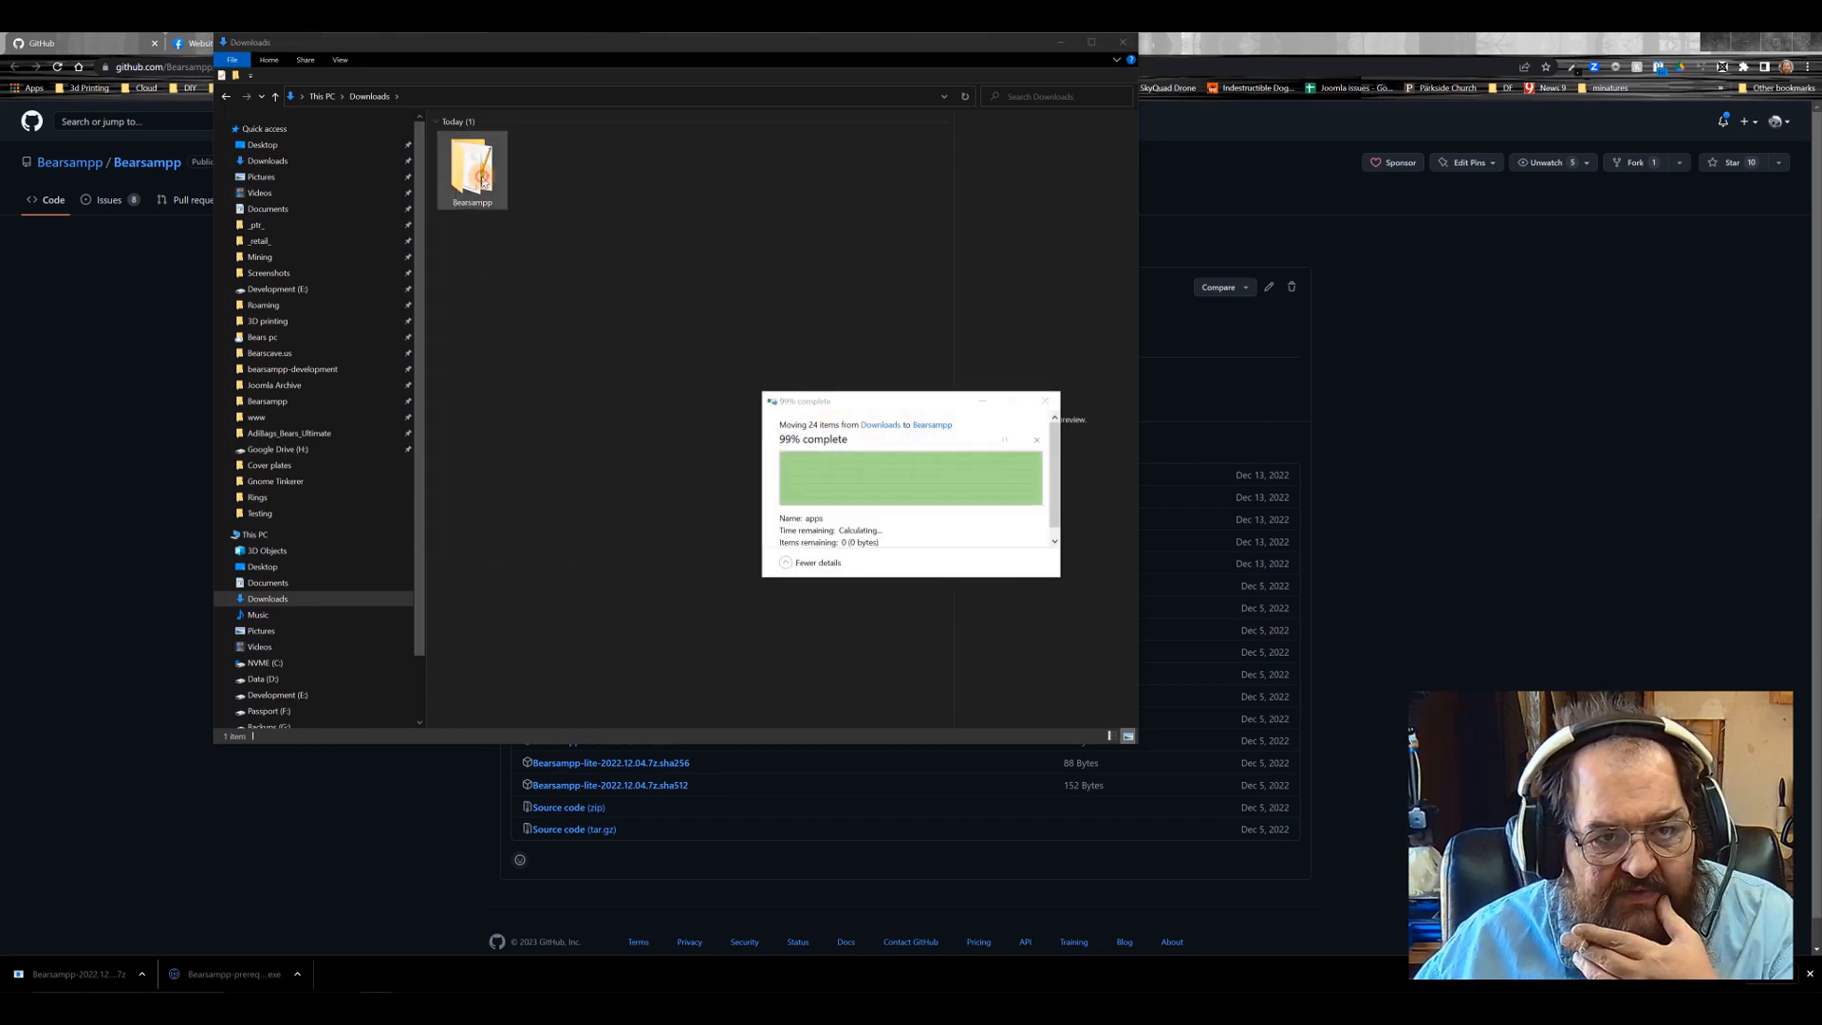
Step: Open bearsampp.conf from the Bearsampp folder in Notepad++ and enlarge the window to show more of the settings
{"action": "double_click", "coordinate": [480, 179]}
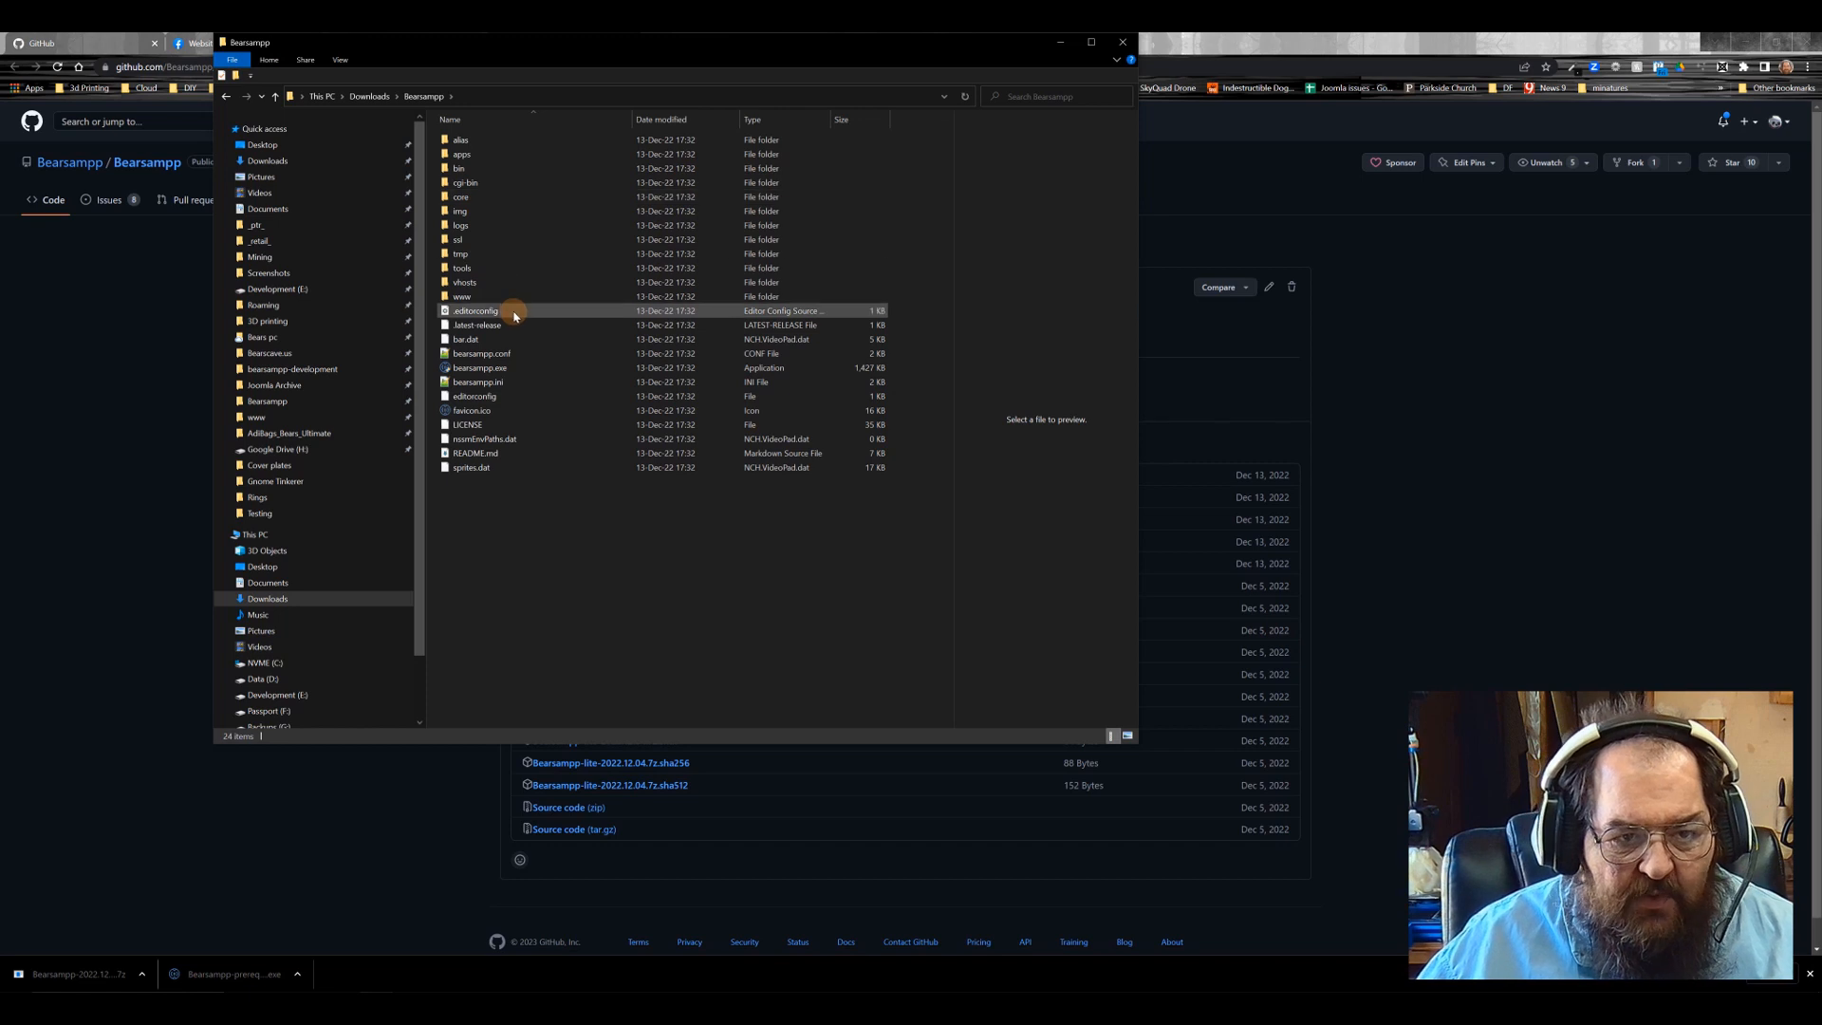
{"action": "right_click", "coordinate": [494, 357]}
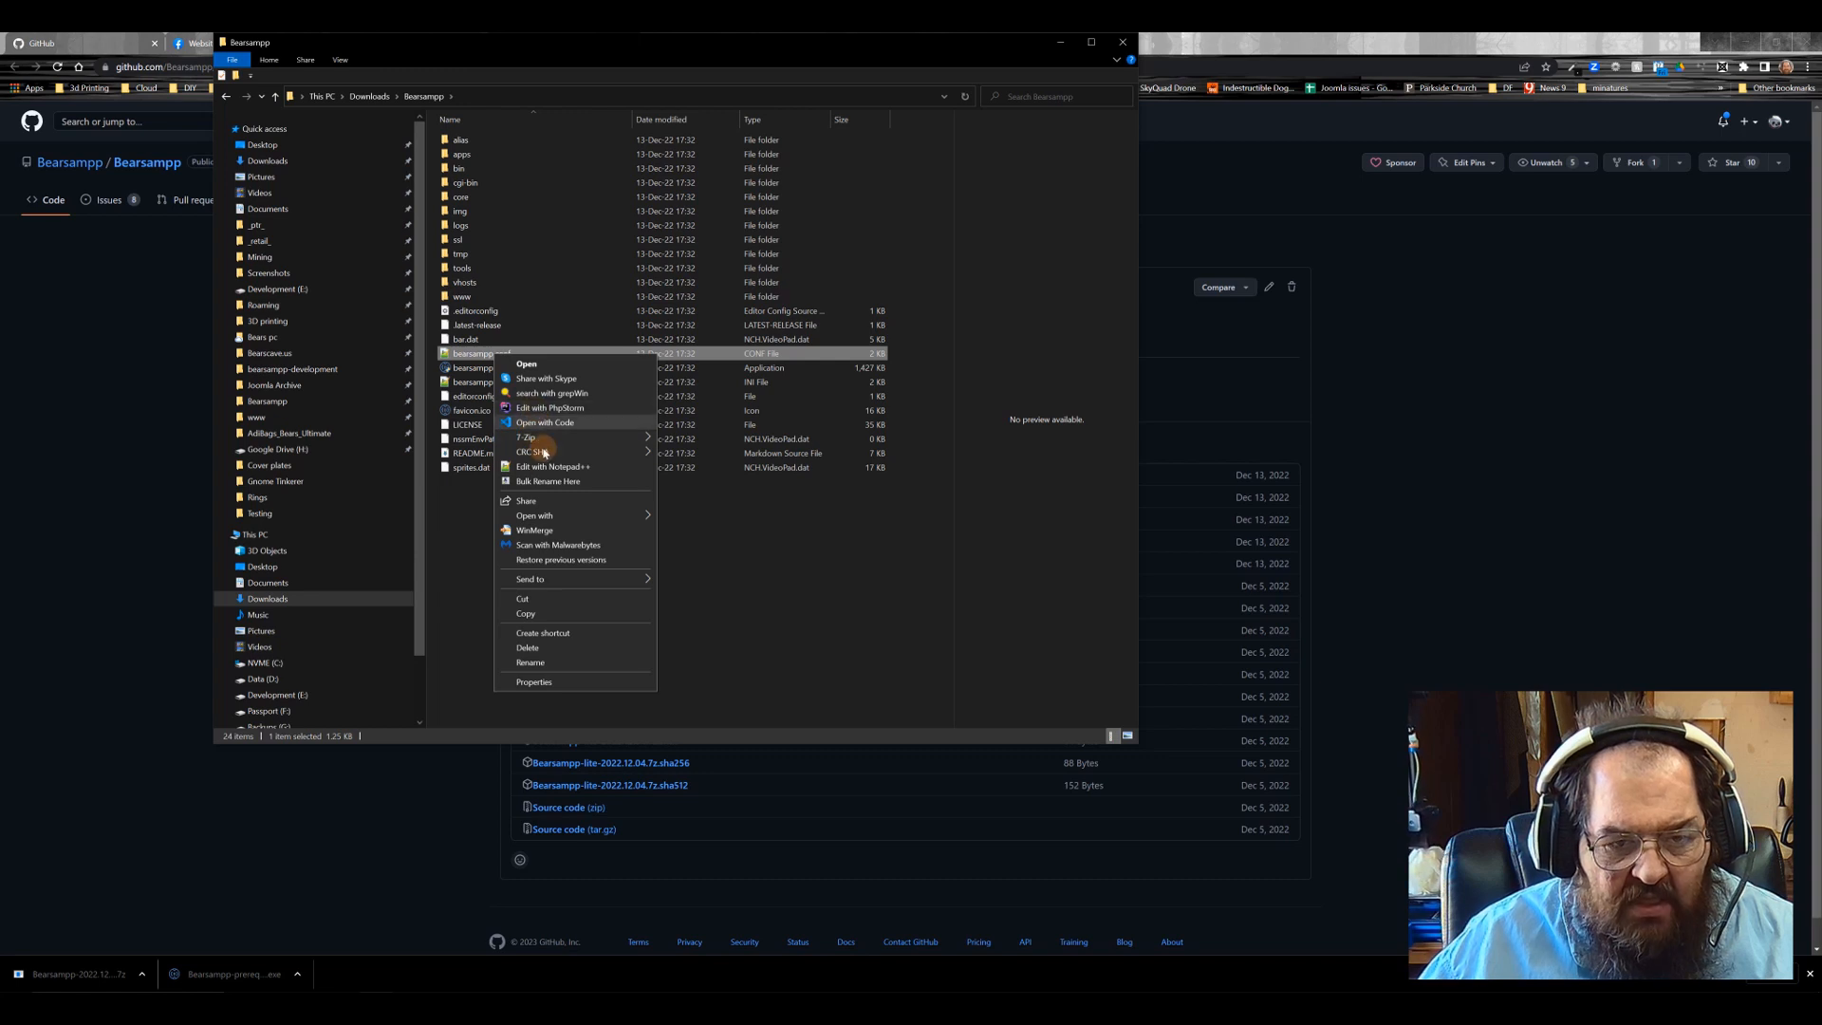
{"action": "left_click", "coordinate": [546, 468]}
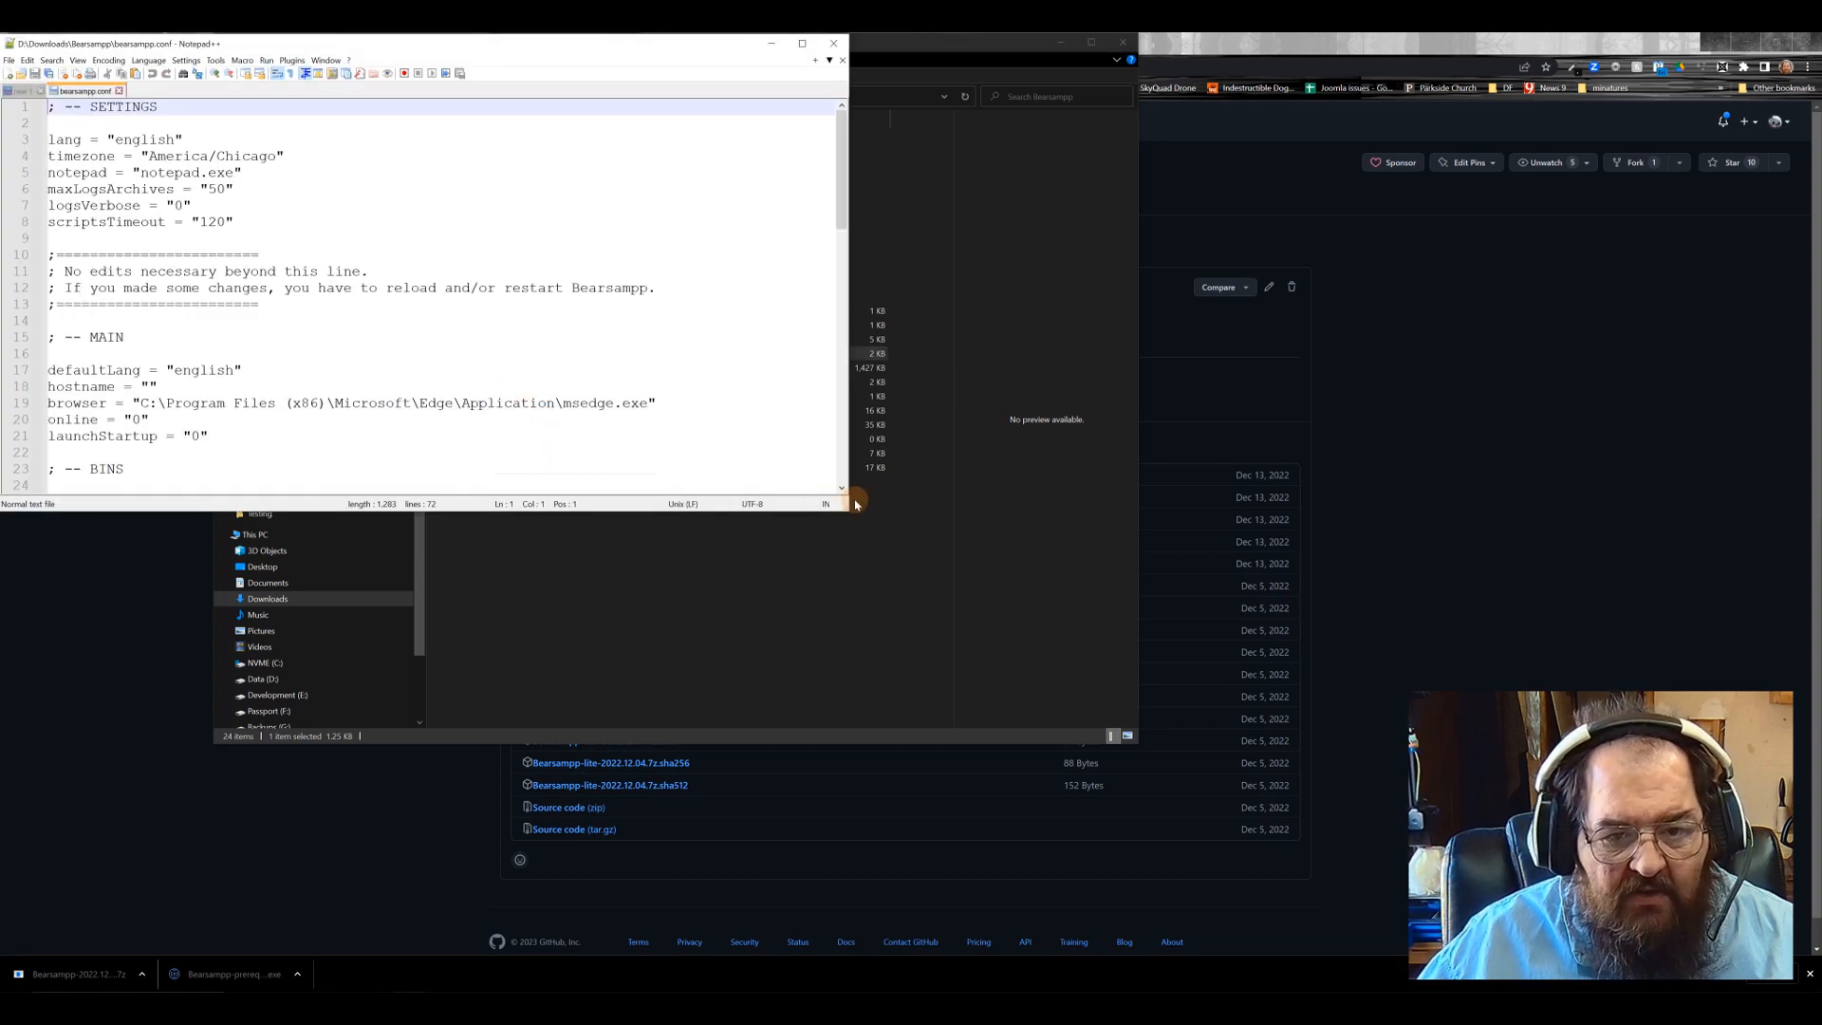
{"action": "left_click_drag", "start_coordinate": [850, 512], "coordinate": [862, 876]}
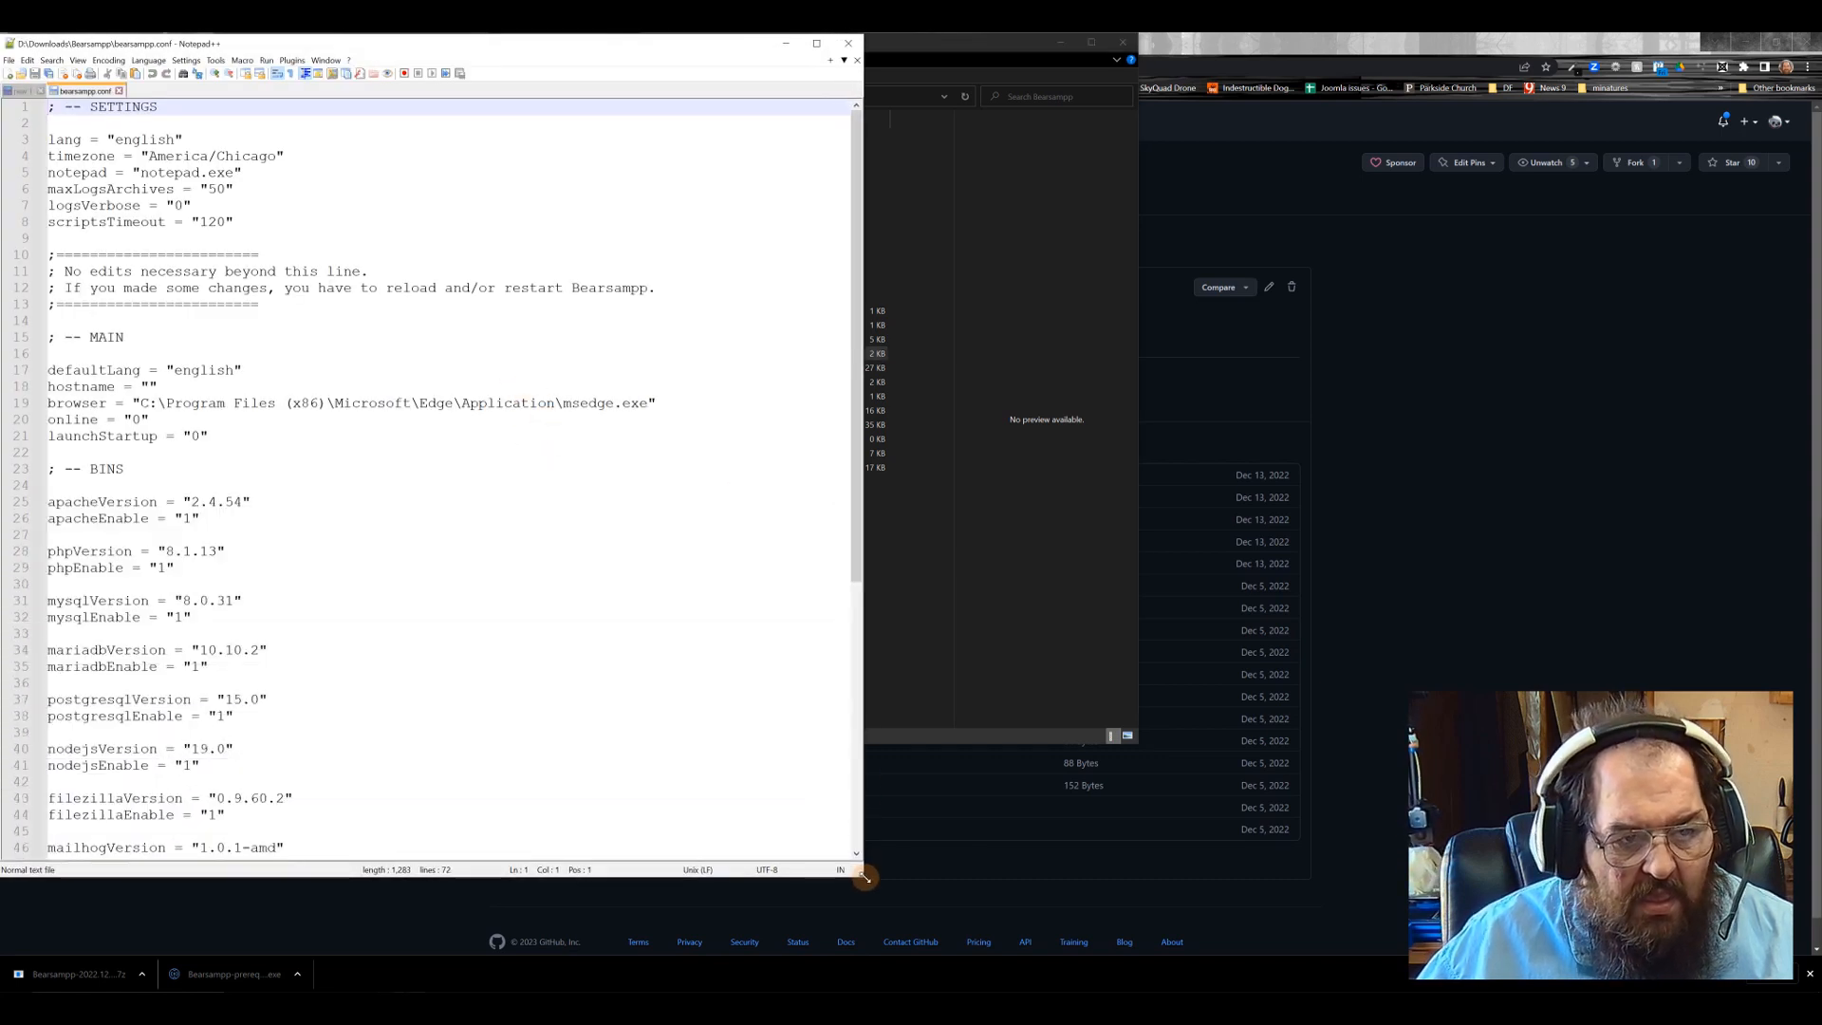
Step: Bring the Bearsampp folder window forward in File Explorer and place it beside the bearsampp.conf window
{"action": "mouse_move", "coordinate": [442, 983]}
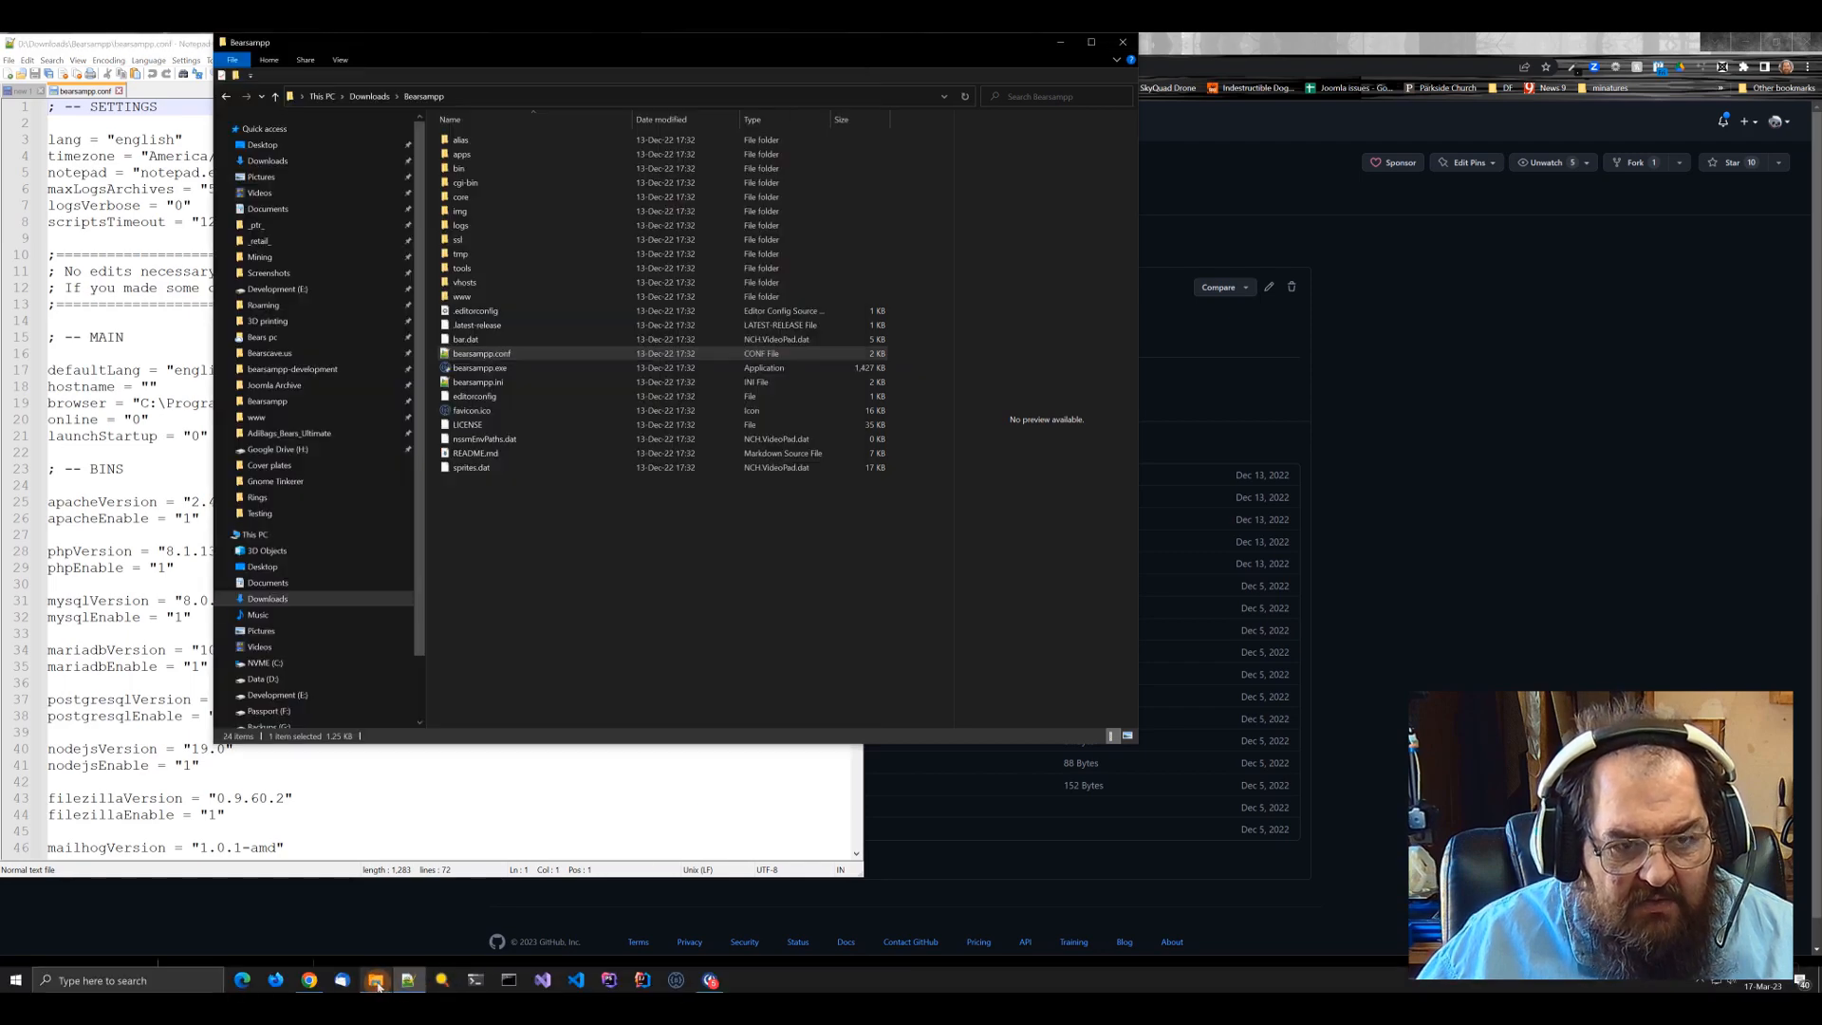
{"action": "left_click", "coordinate": [375, 980]}
{"action": "left_click_drag", "start_coordinate": [653, 43], "coordinate": [1150, 114]}
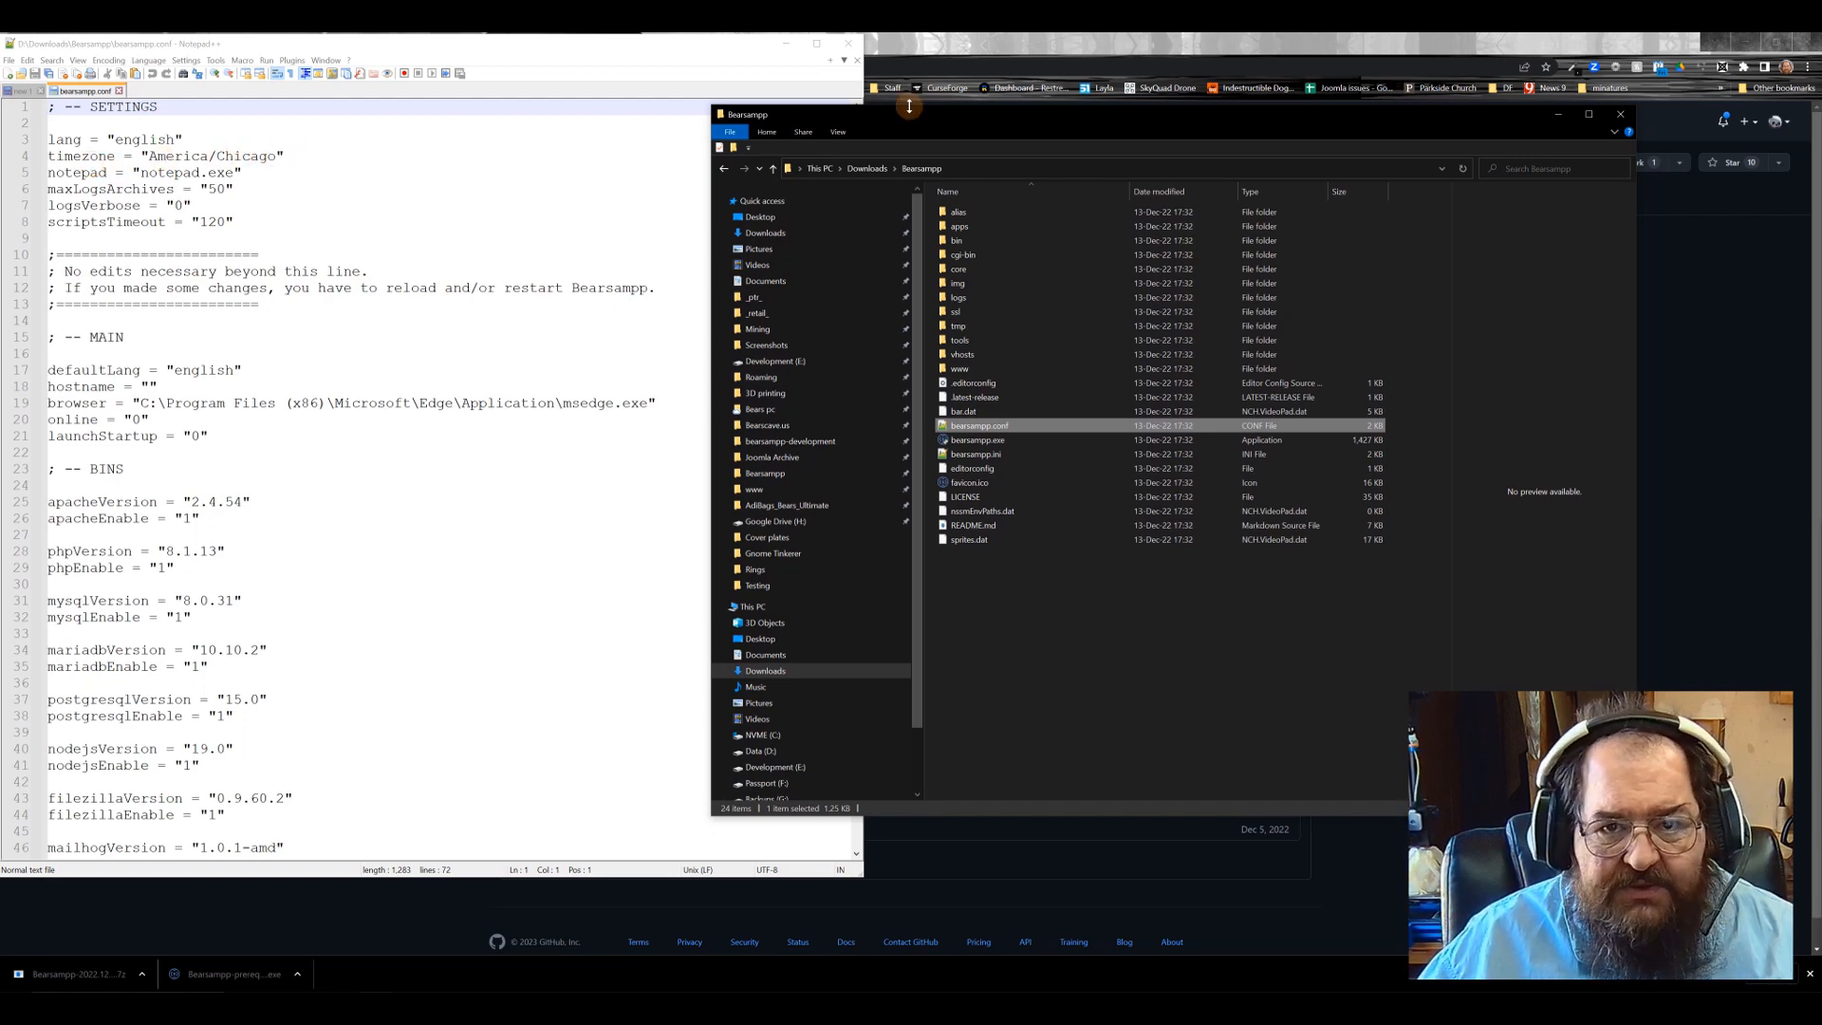
Step: Switch to Chrome and search the web for "php time zones"
{"action": "left_click", "coordinate": [930, 65]}
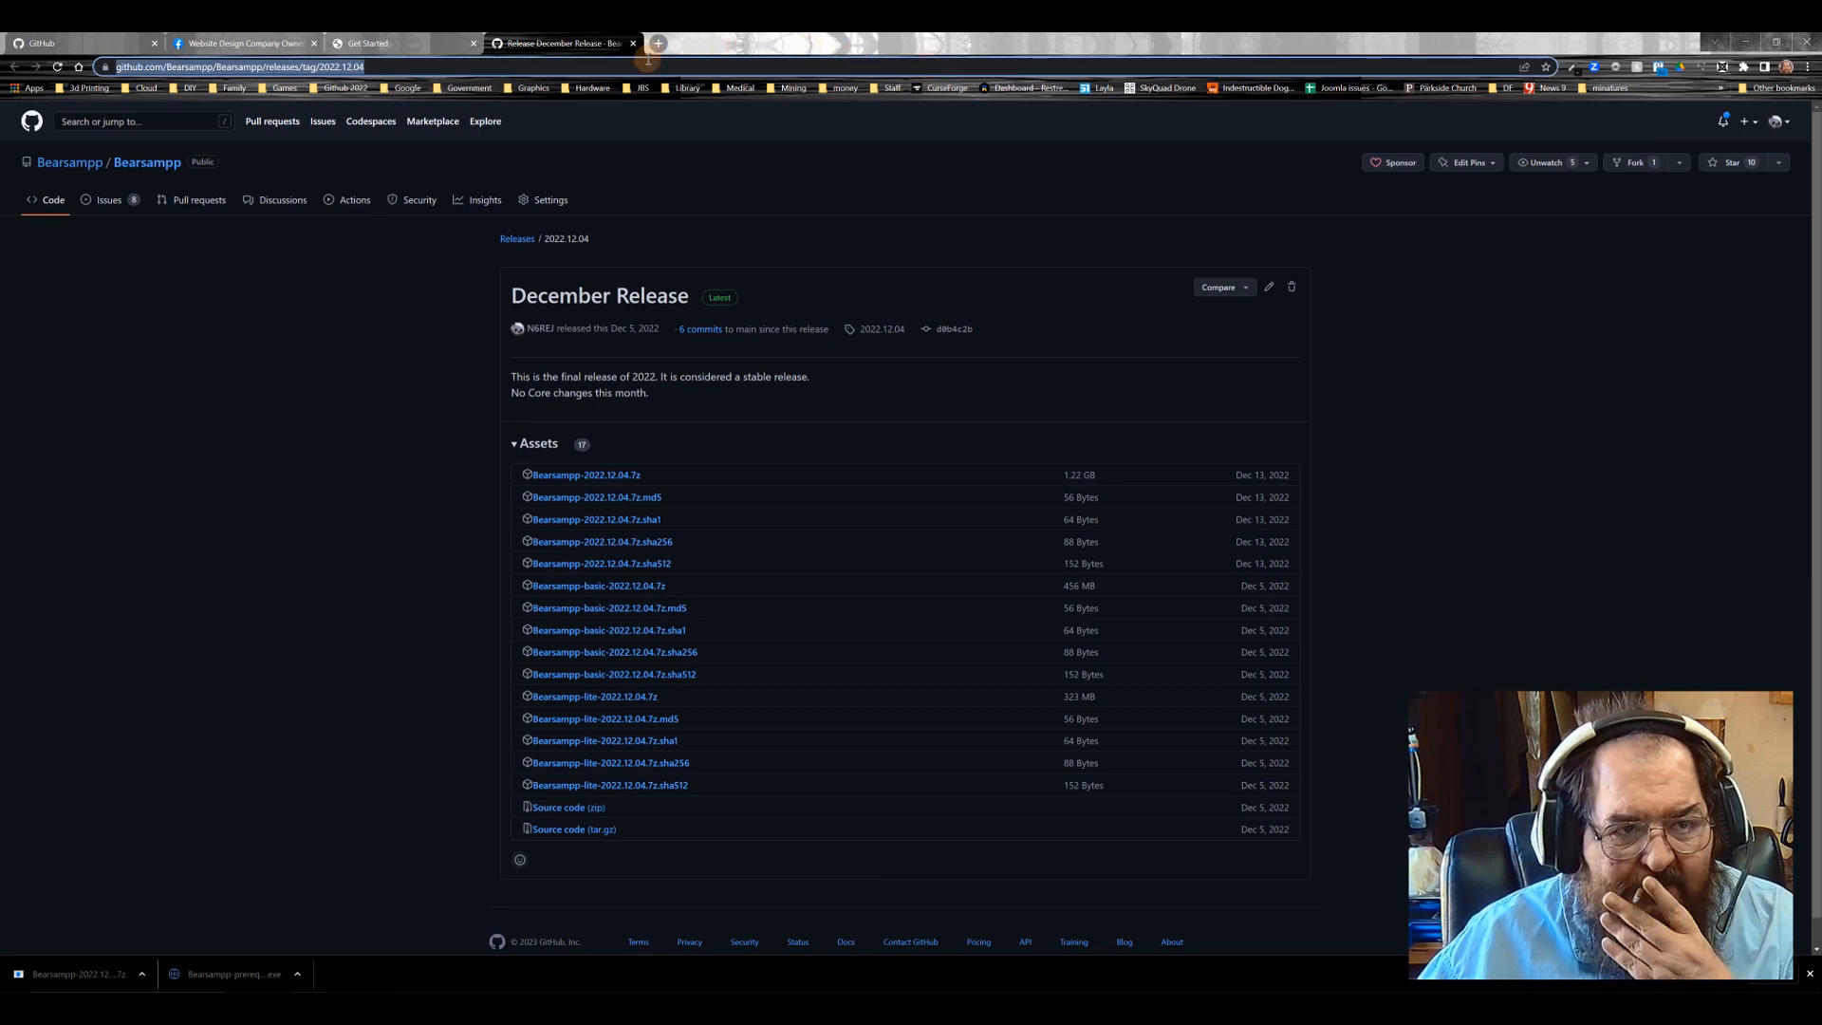
{"action": "type", "text": "php strom"}
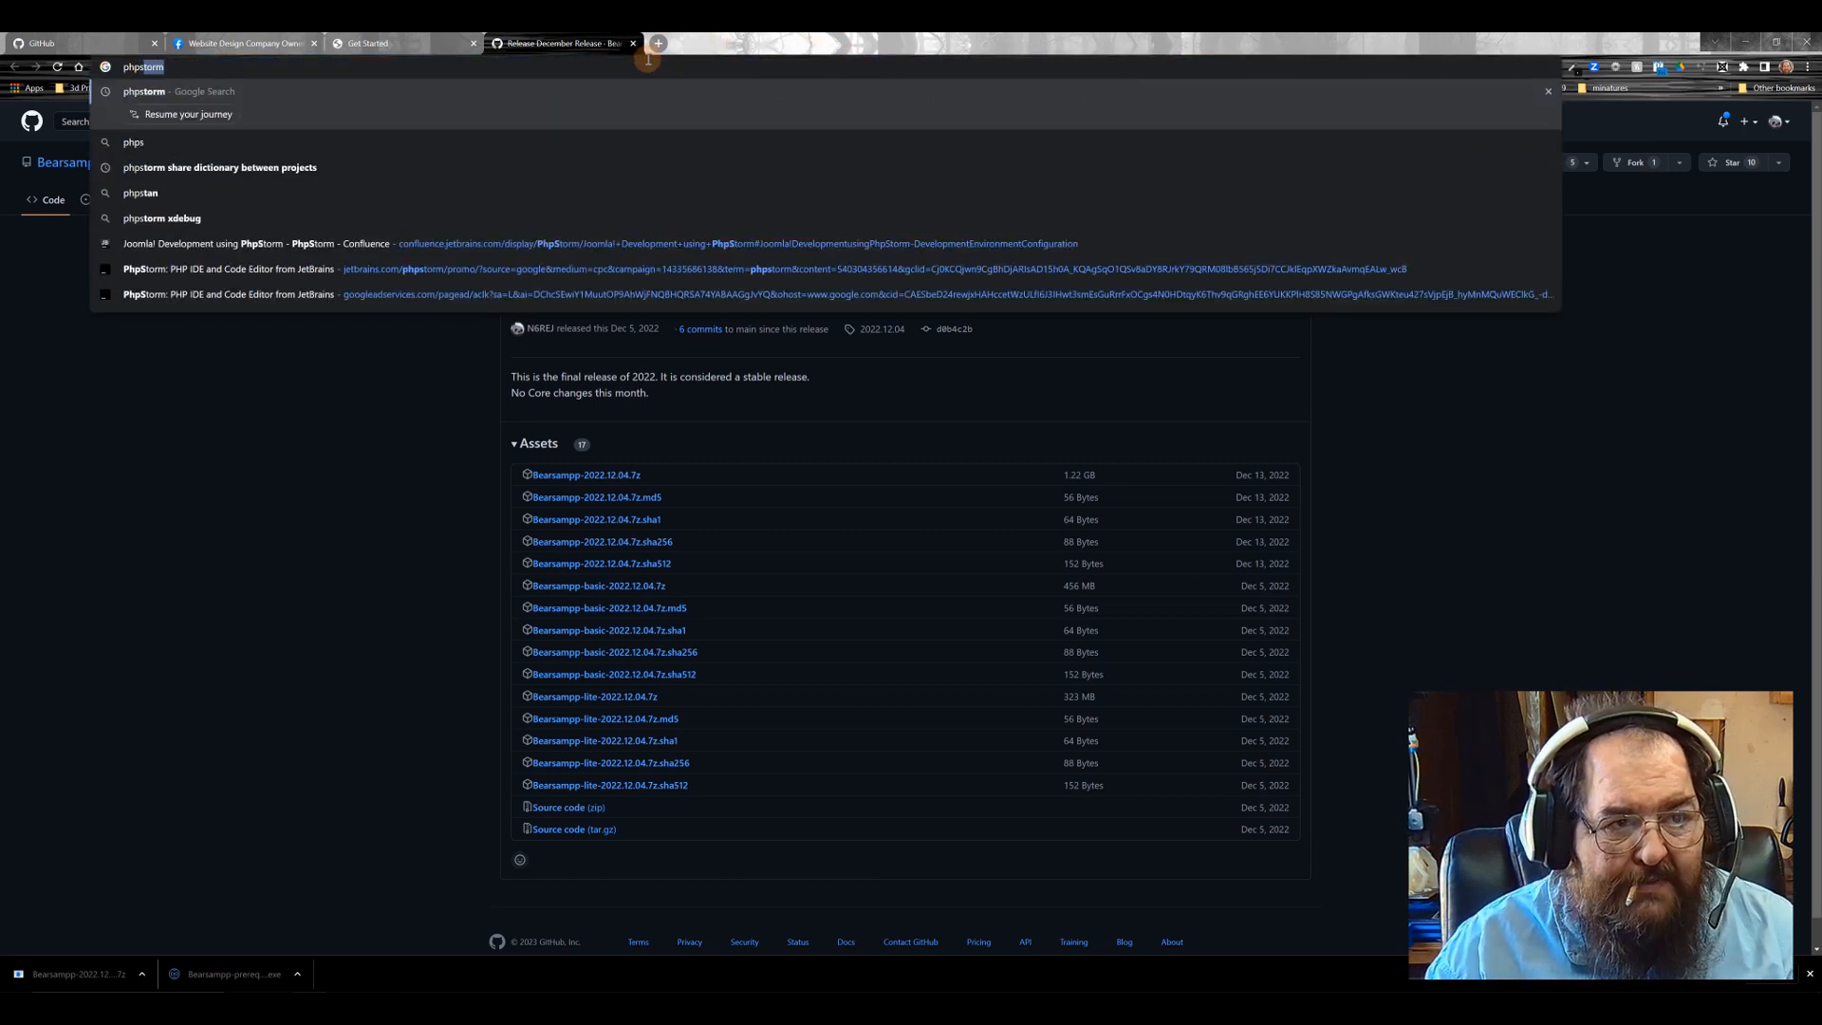
{"action": "key", "text": "BackSpace"}
{"action": "key", "text": "BackSpace"}
{"action": "key", "text": "BackSpace"}
{"action": "key", "text": "BackSpace"}
{"action": "key", "text": "BackSpace"}
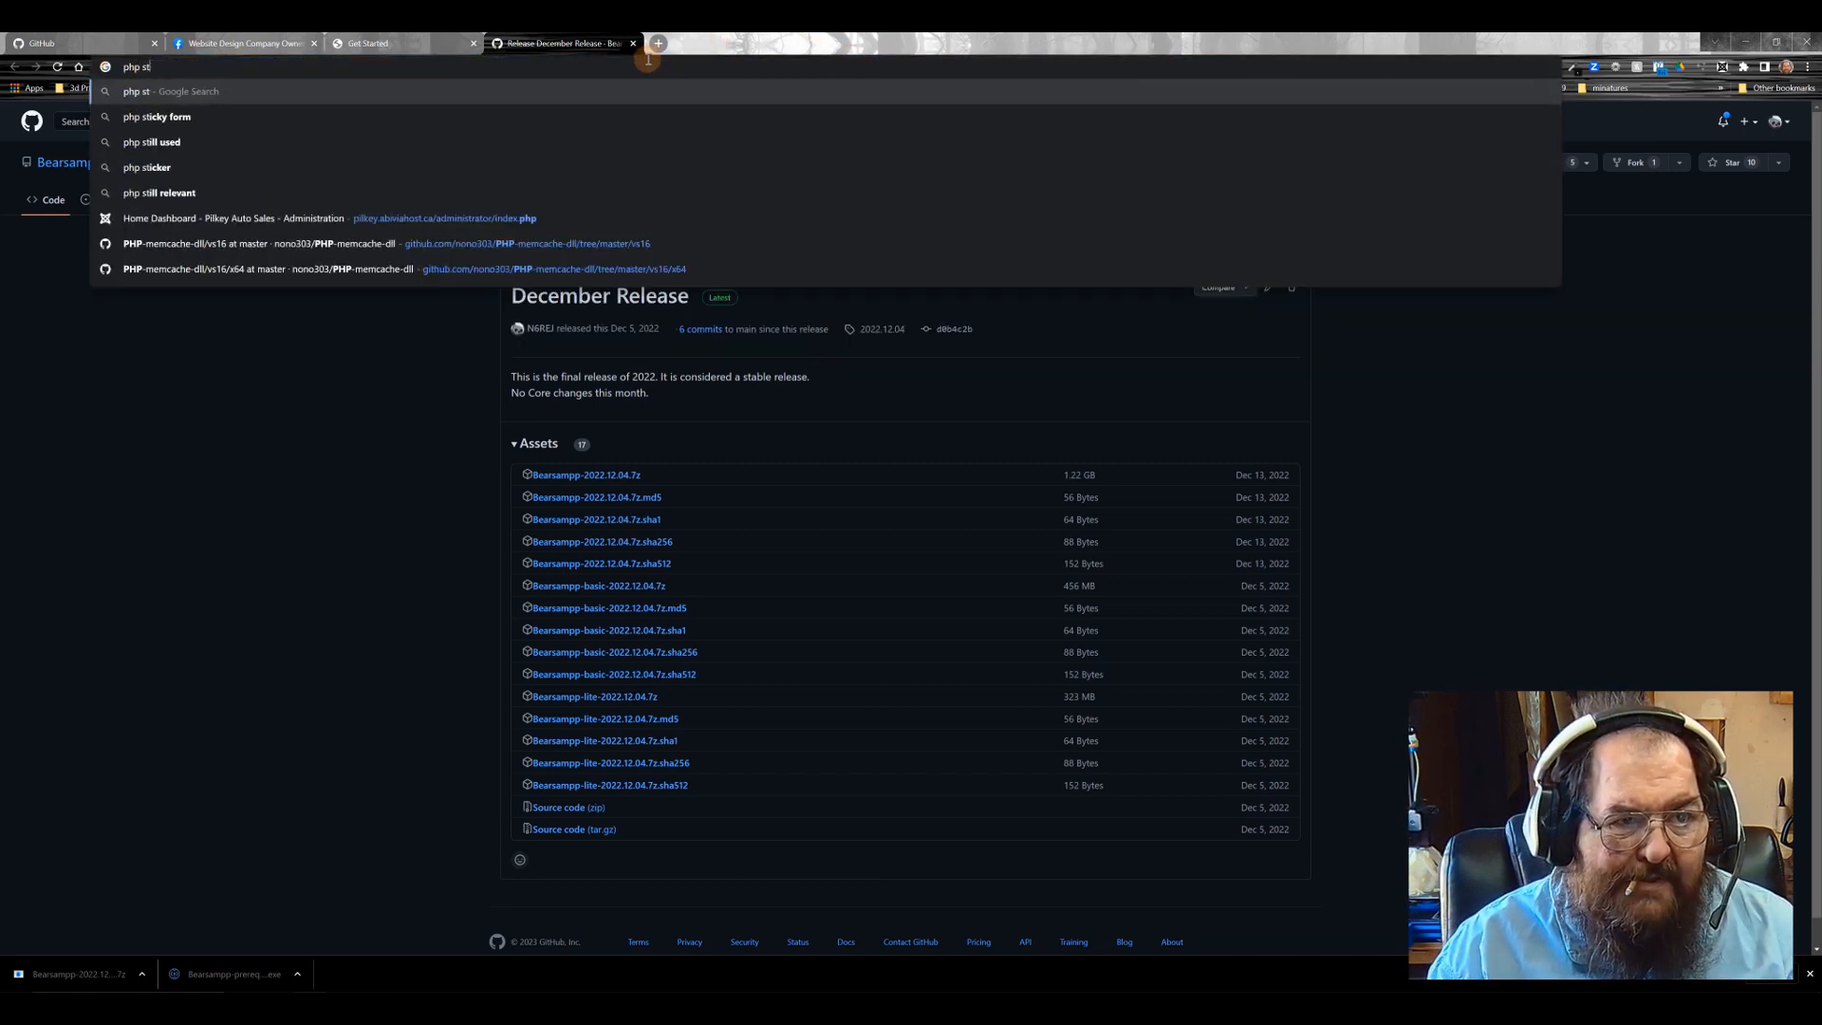
{"action": "type", "text": "time zones"}
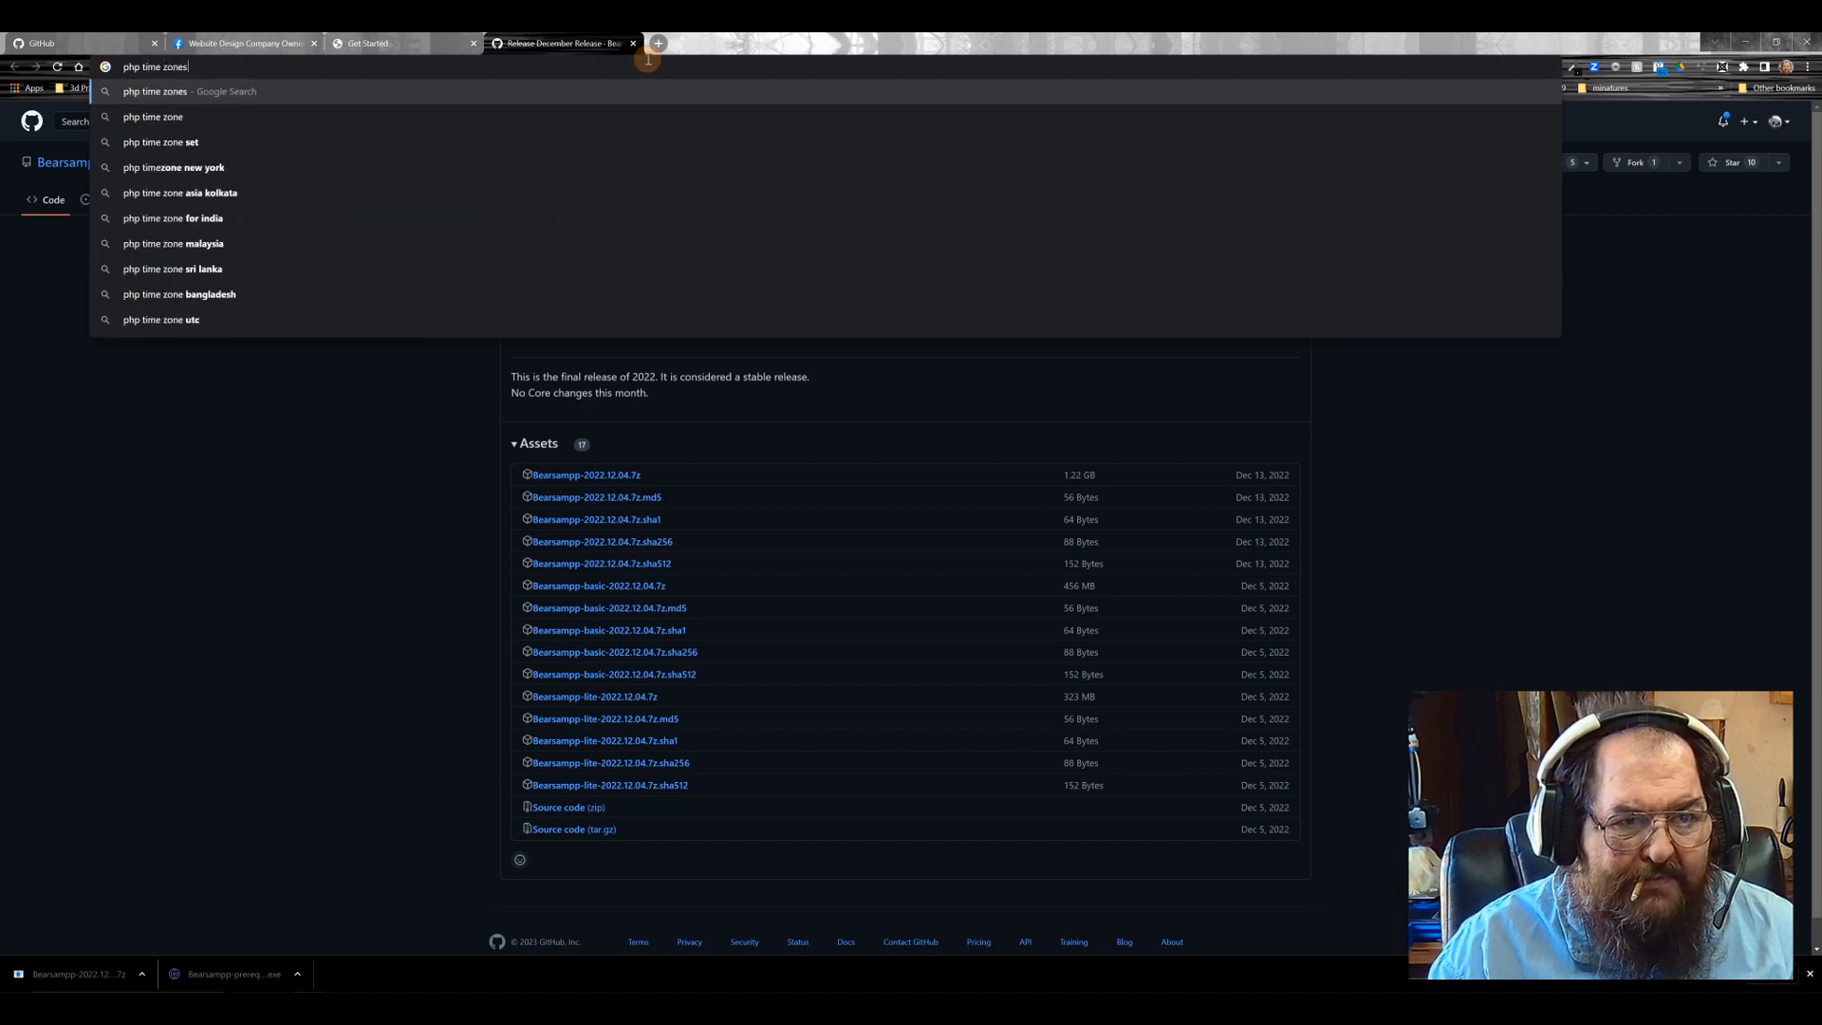
{"action": "key", "text": "Return"}
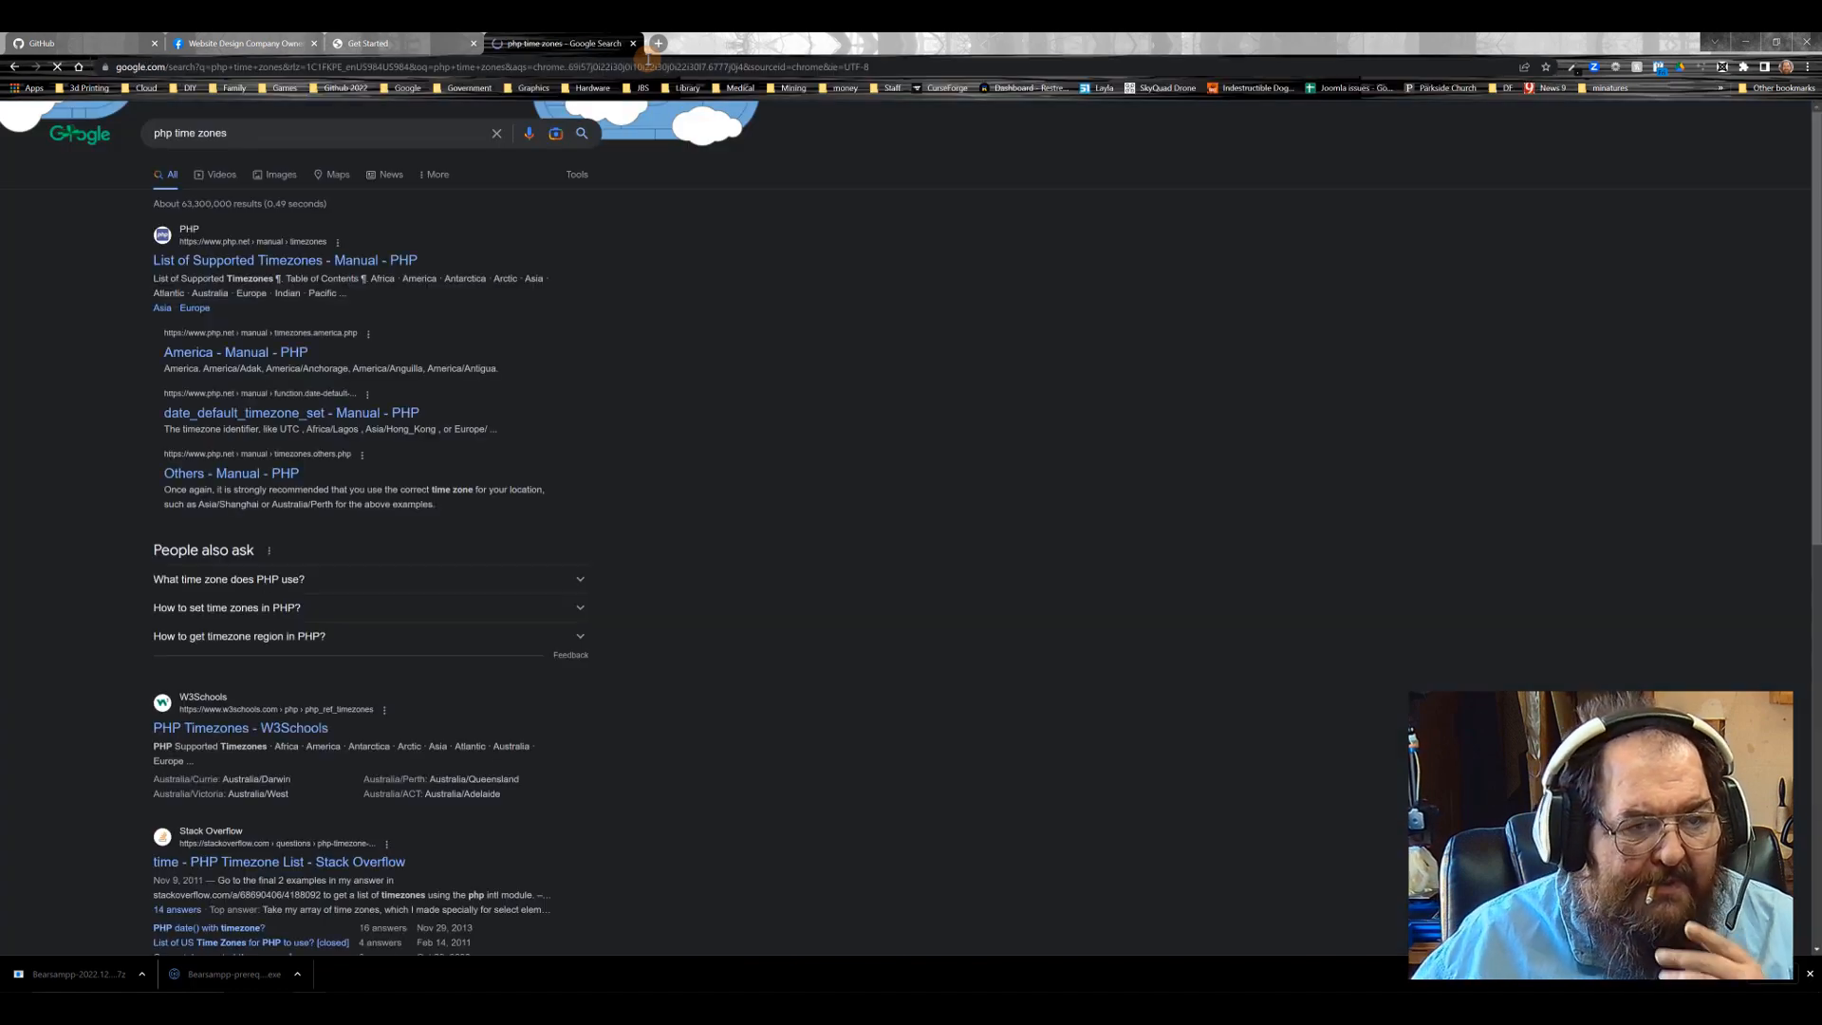
Step: Look up the Atlantic zone names in PHP's List of Supported Timezones, then return to bearsampp.conf in Notepad++
{"action": "left_click", "coordinate": [311, 268]}
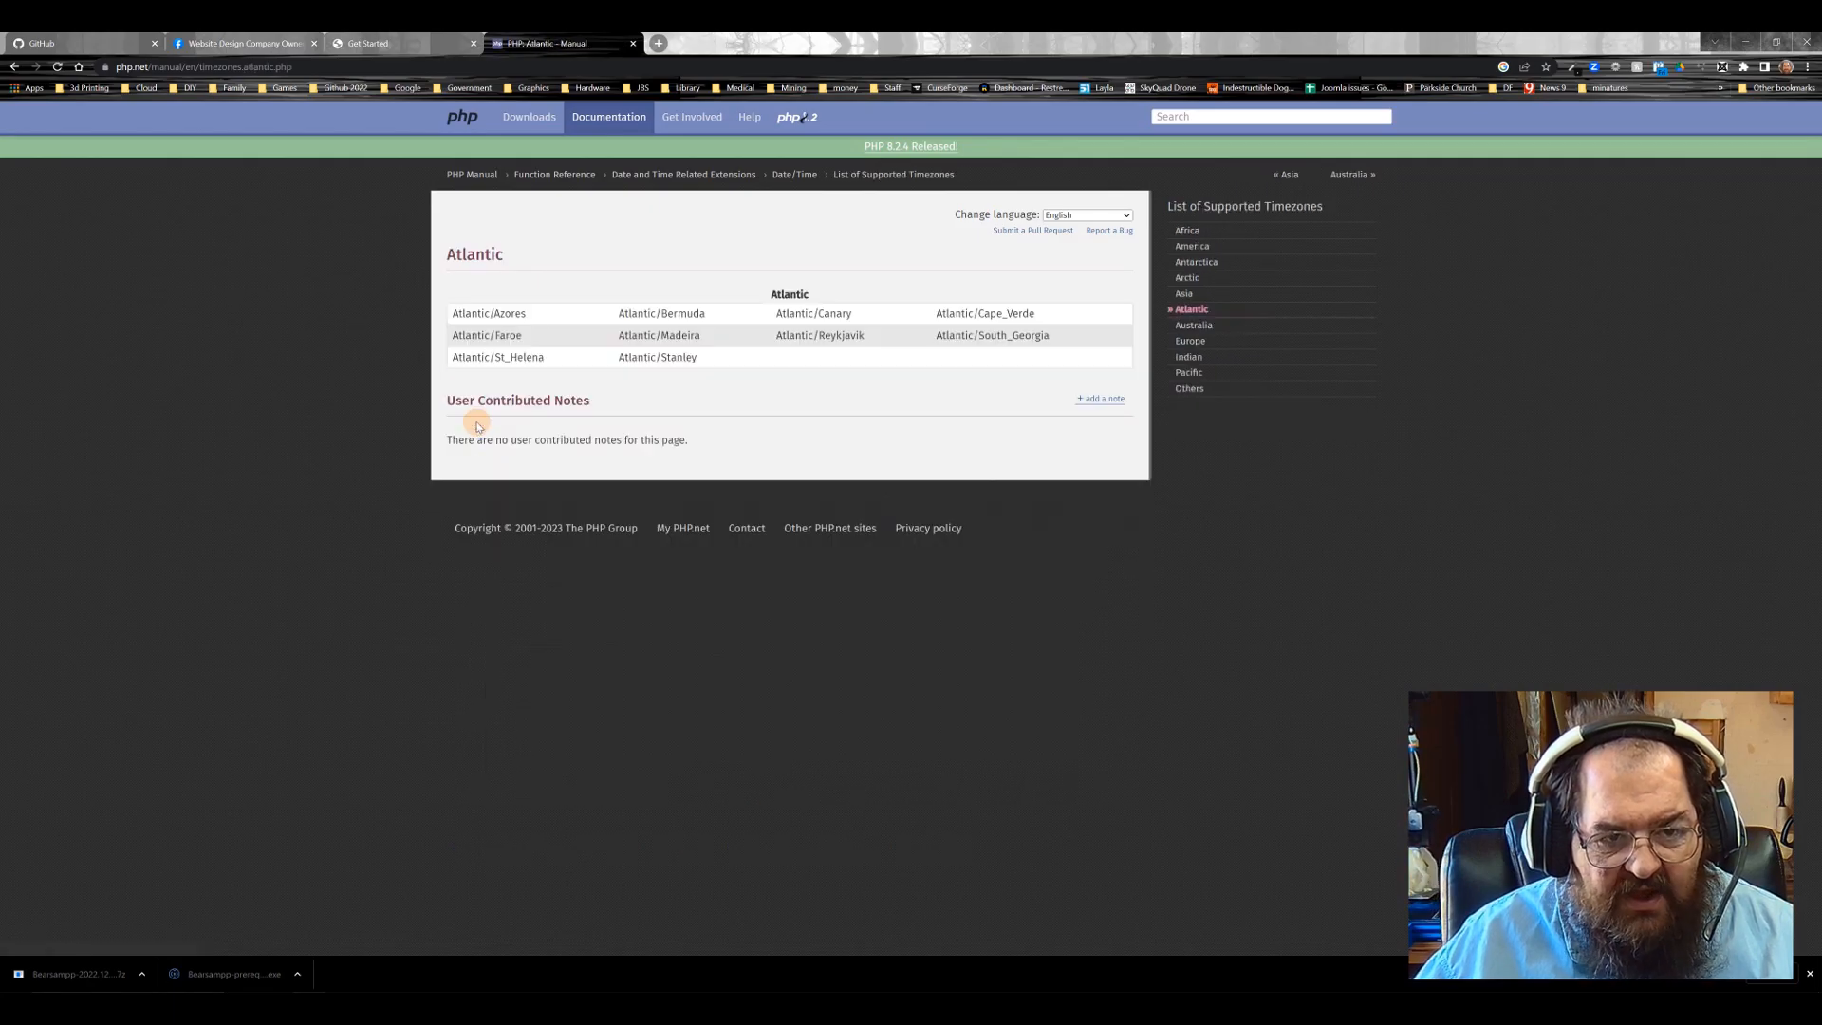
{"action": "left_click_drag", "start_coordinate": [530, 315], "coordinate": [457, 315]}
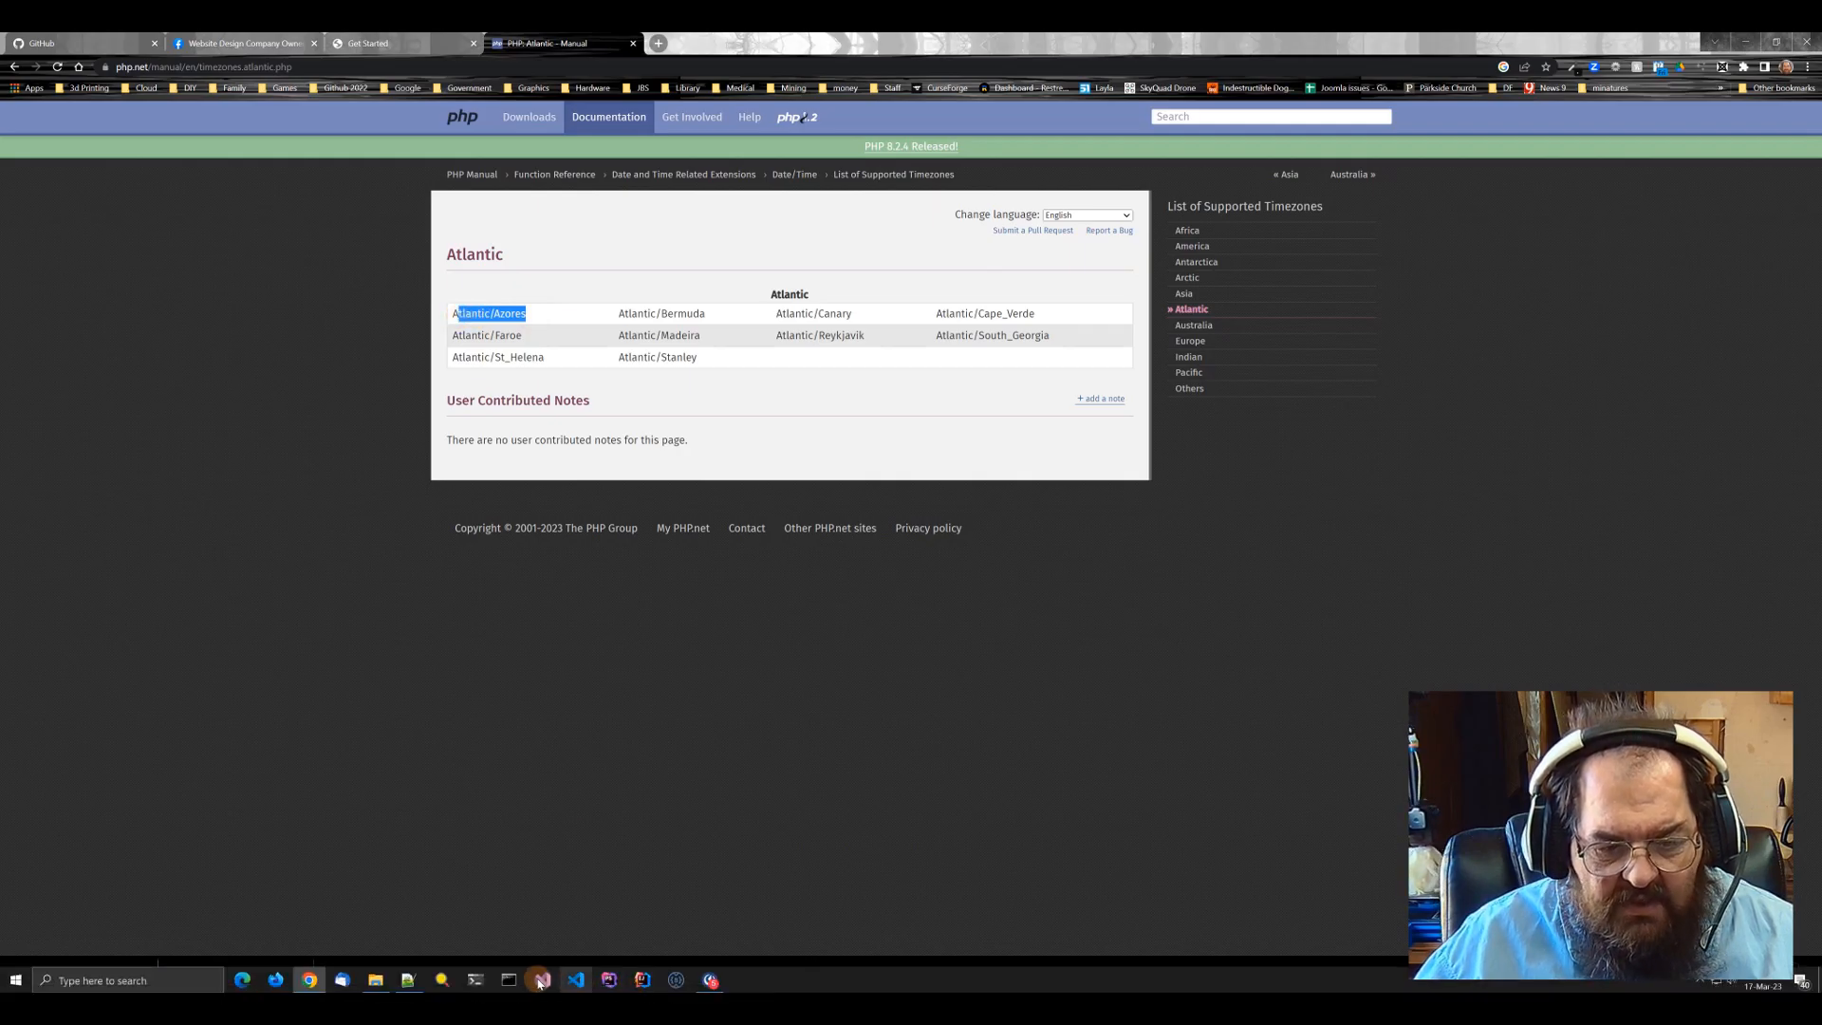
{"action": "left_click", "coordinate": [406, 982]}
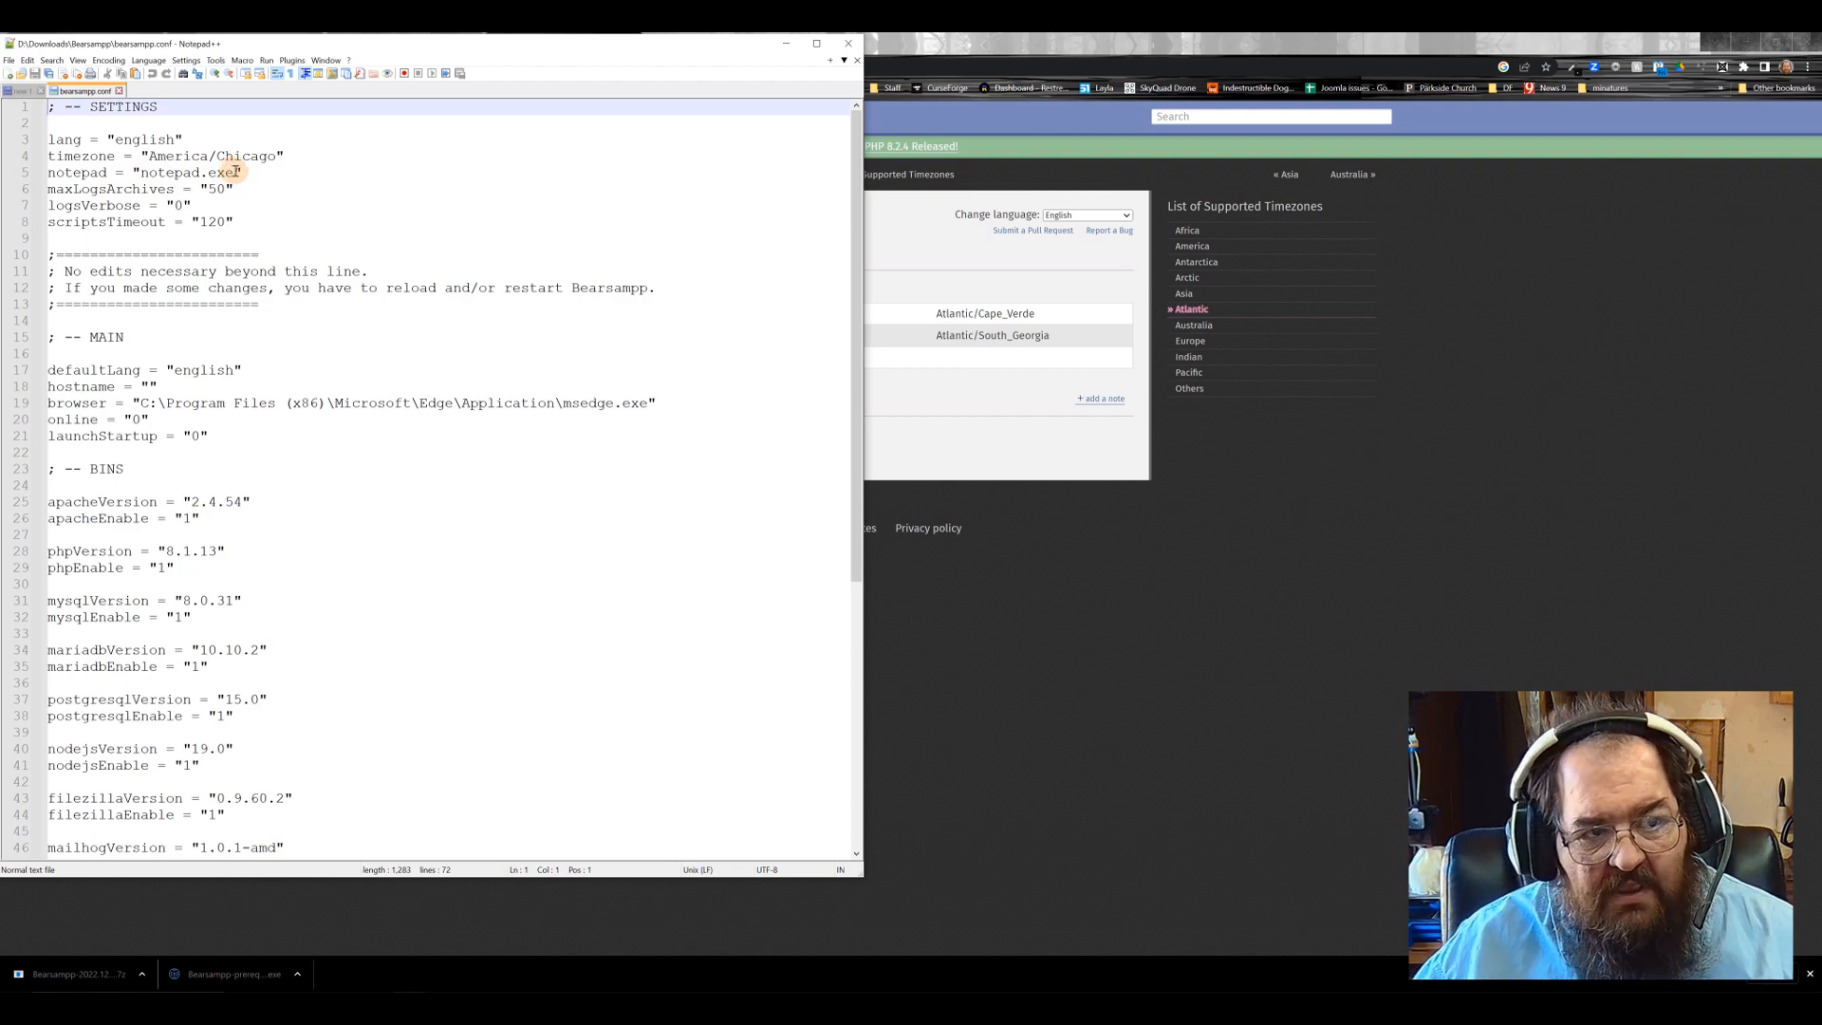
Step: Open the Notepad++ folder under Program Files on the C: drive in File Explorer and copy its path
{"action": "mouse_move", "coordinate": [430, 972]}
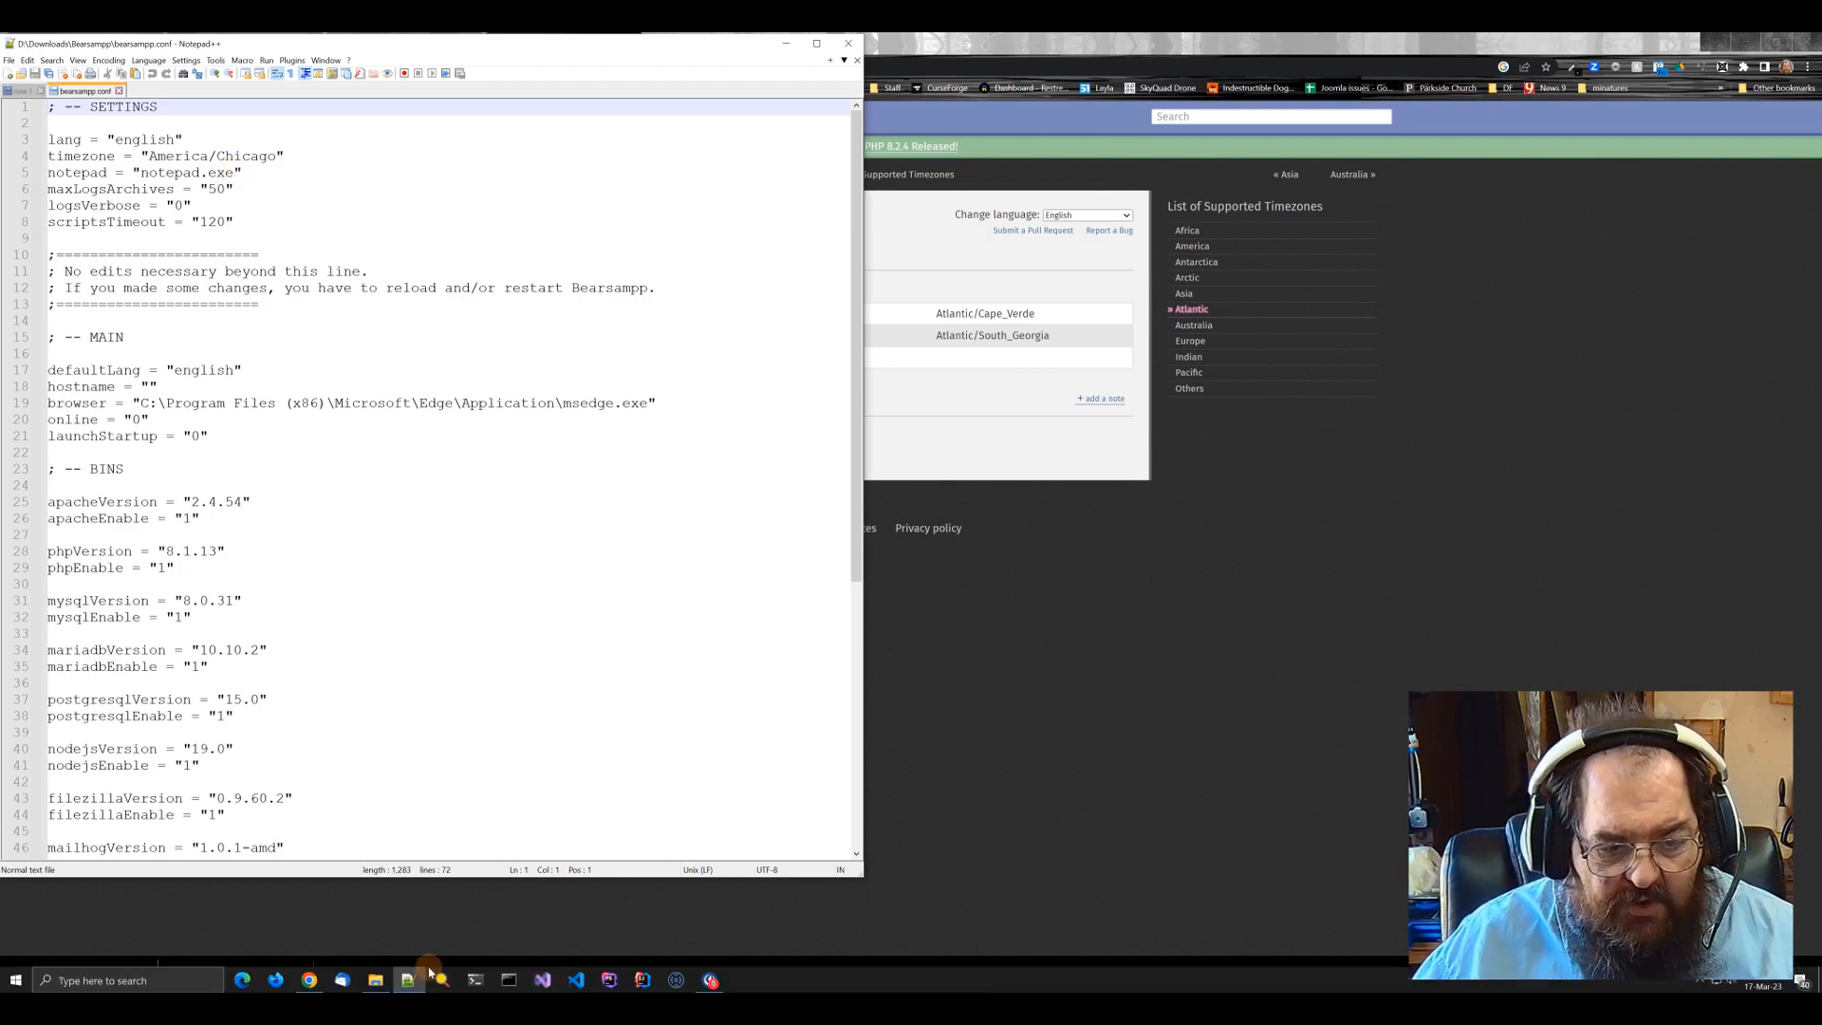
{"action": "left_click", "coordinate": [375, 980]}
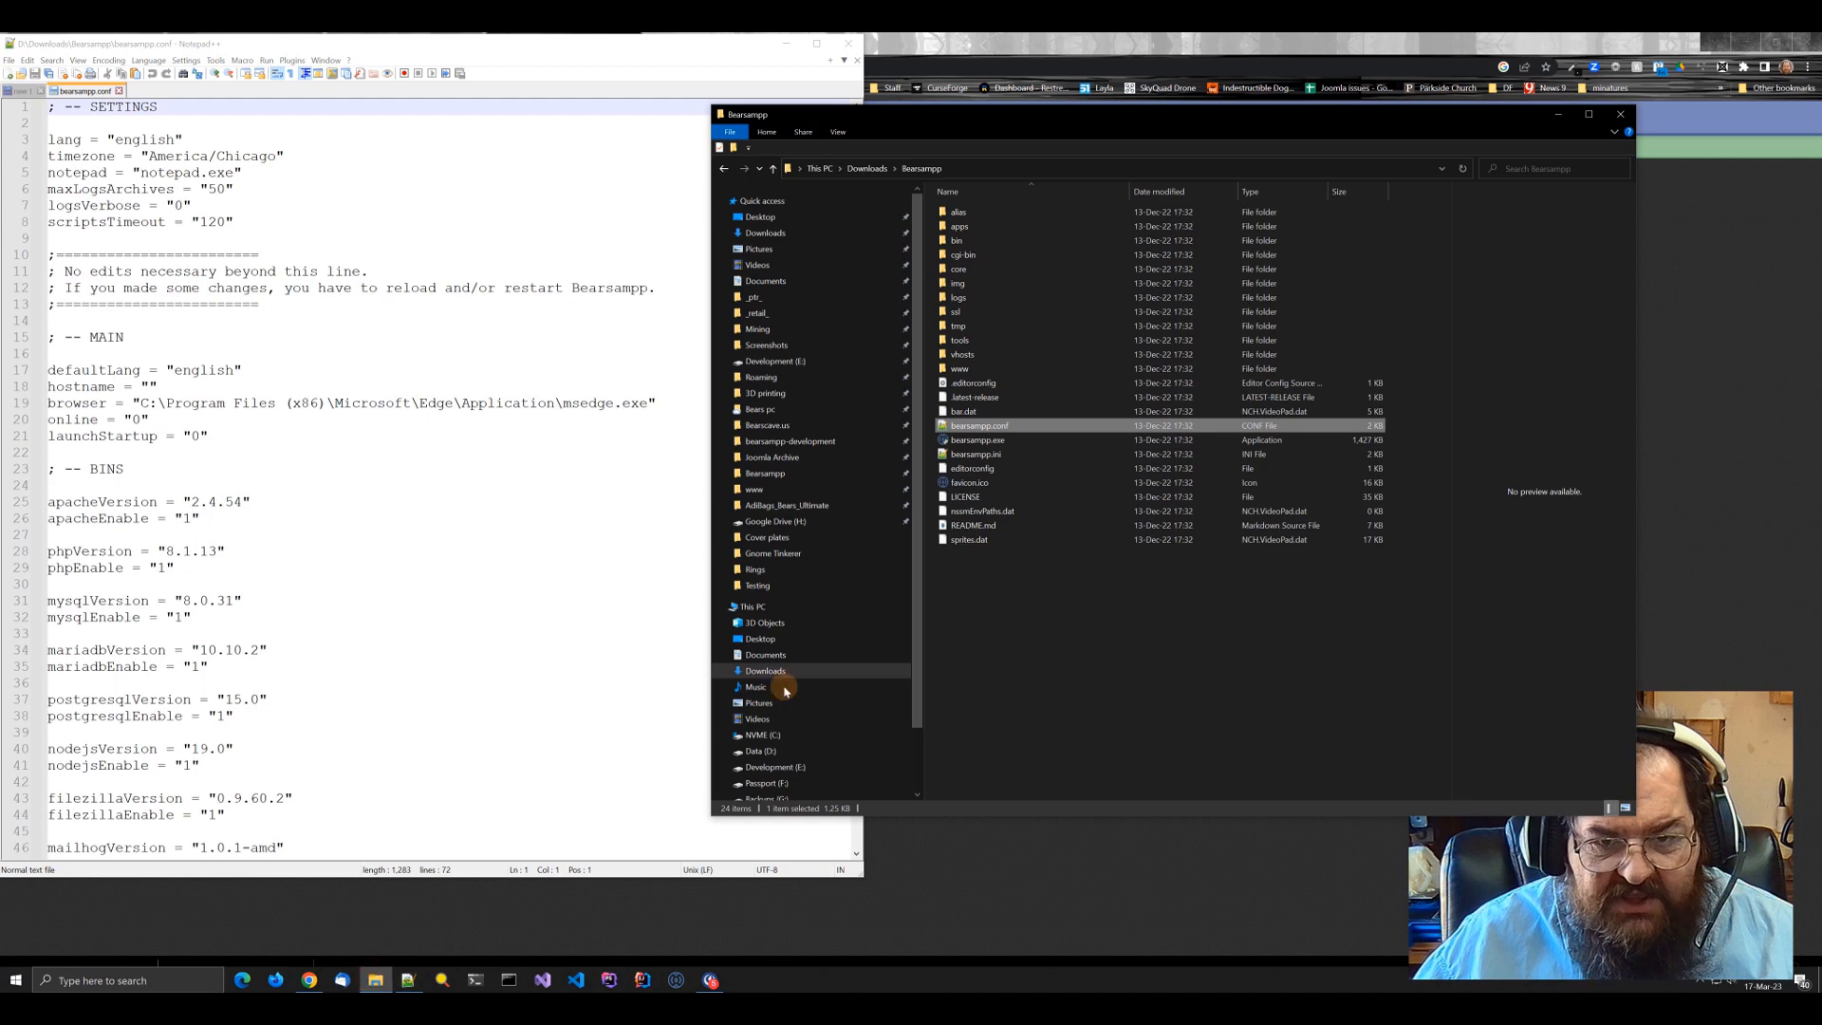
{"action": "left_click", "coordinate": [761, 736]}
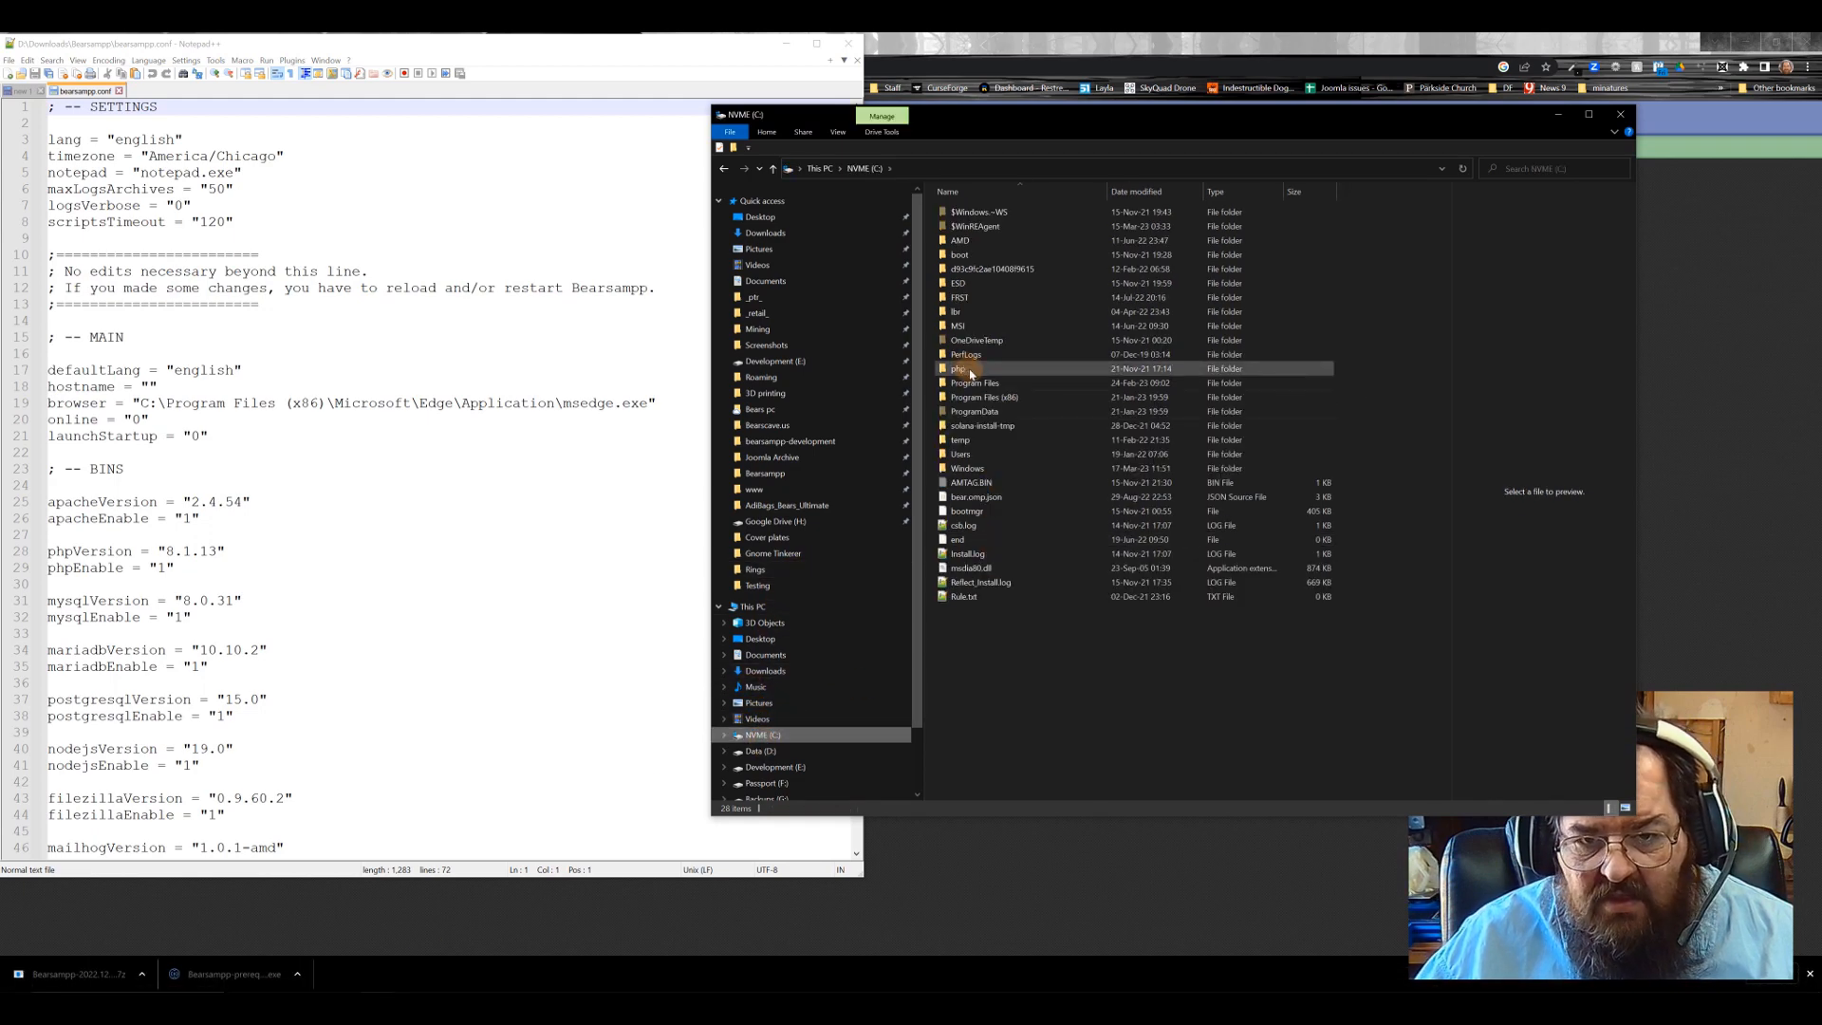
{"action": "double_click", "coordinate": [972, 383]}
{"action": "scroll", "coordinate": [987, 589], "scroll_direction": "down", "scroll_amount": 3}
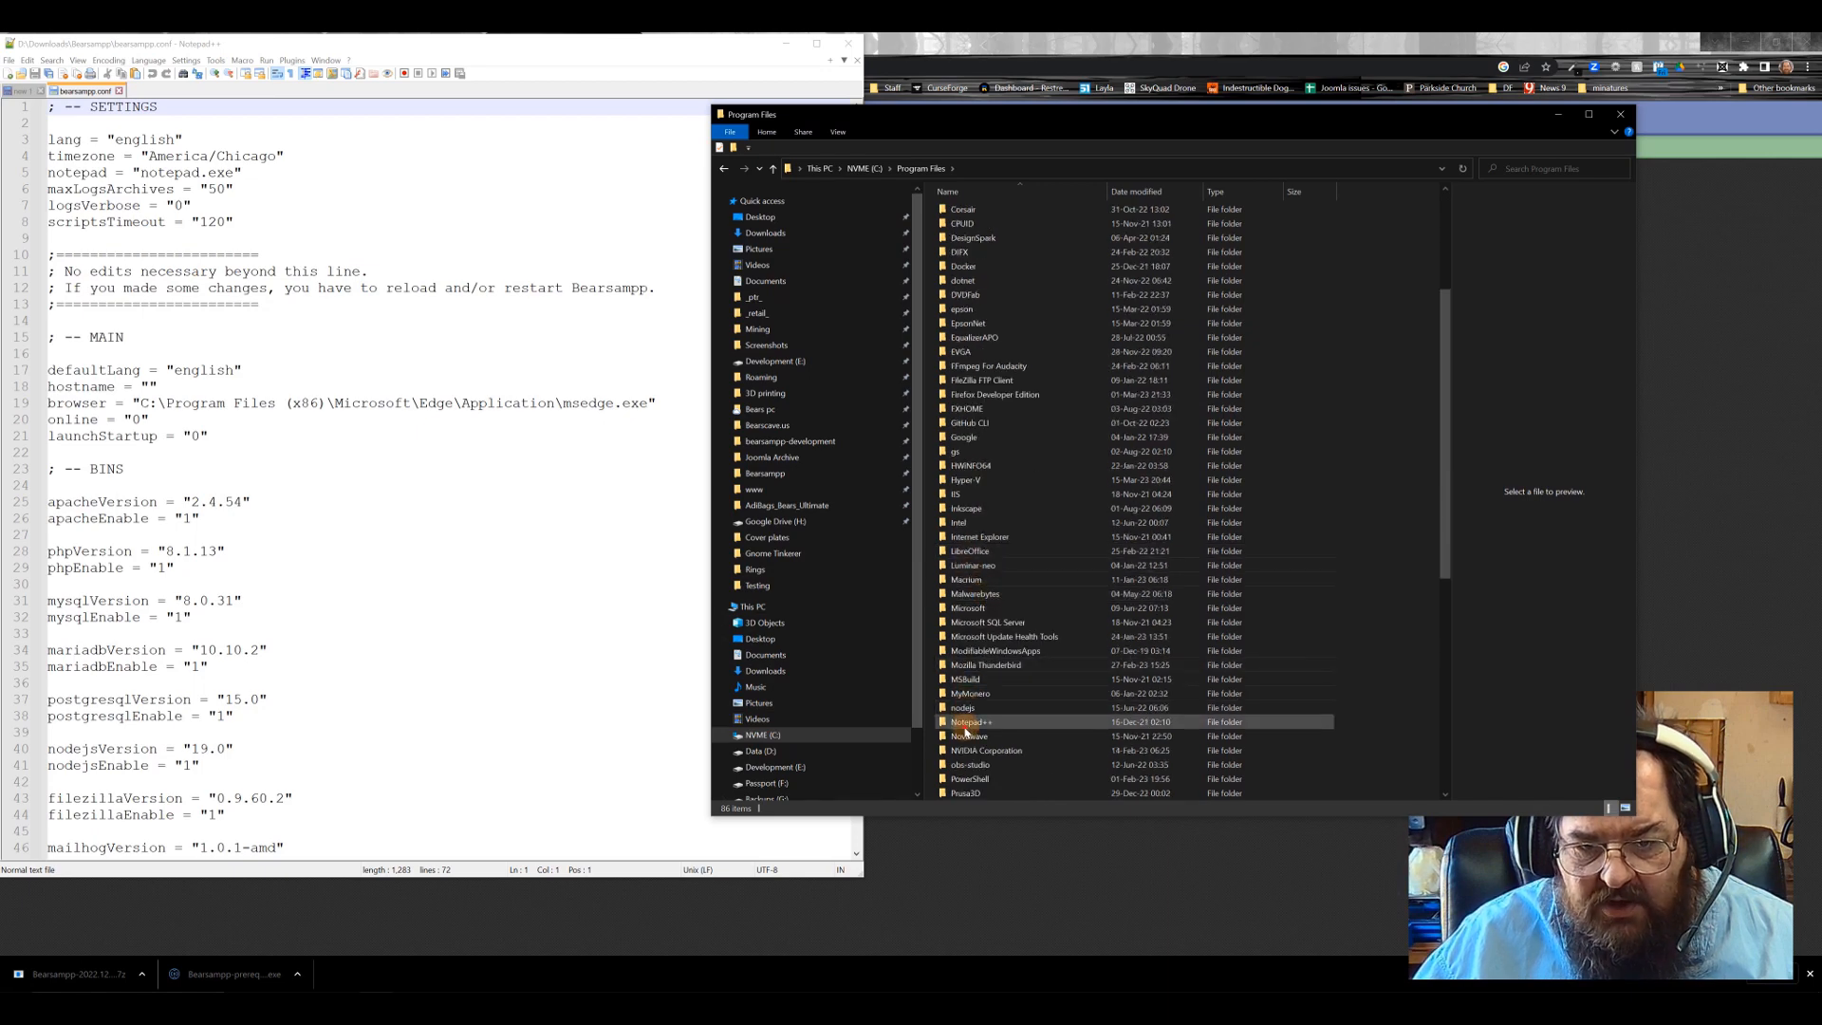
{"action": "double_click", "coordinate": [967, 727]}
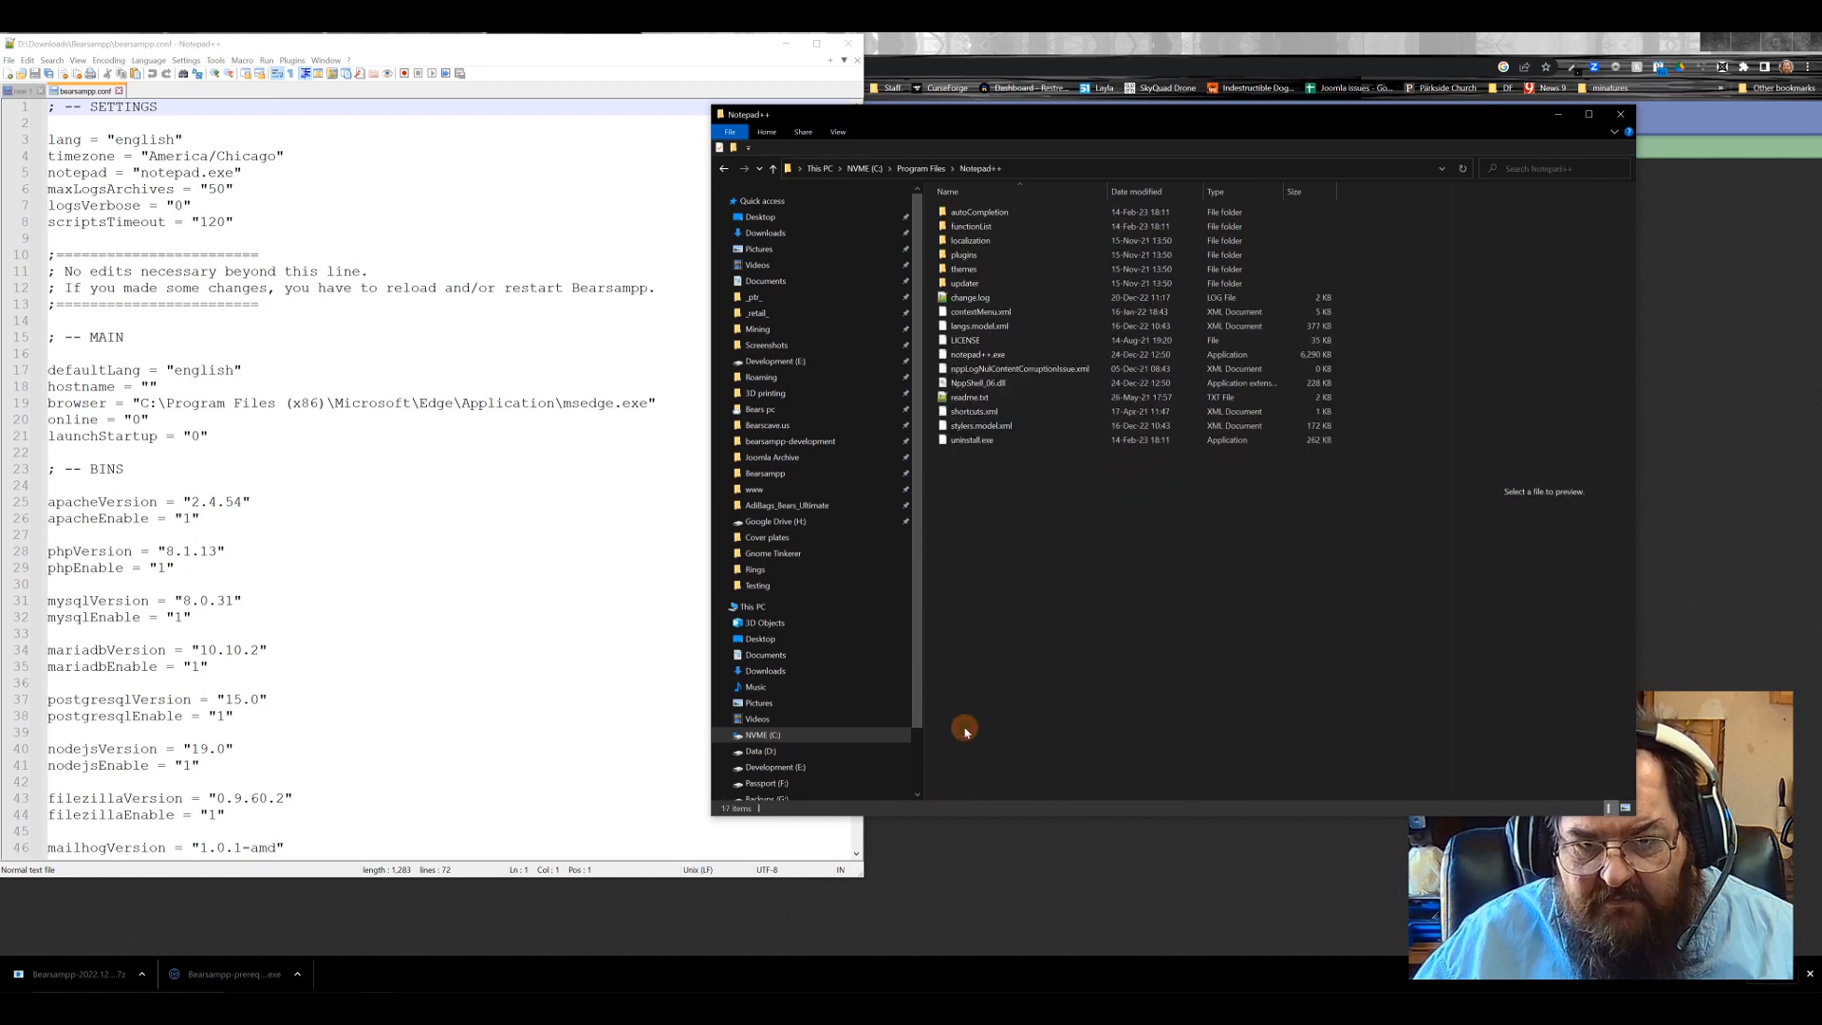
{"action": "left_click", "coordinate": [1044, 171]}
{"action": "key", "text": "ctrl+c"}
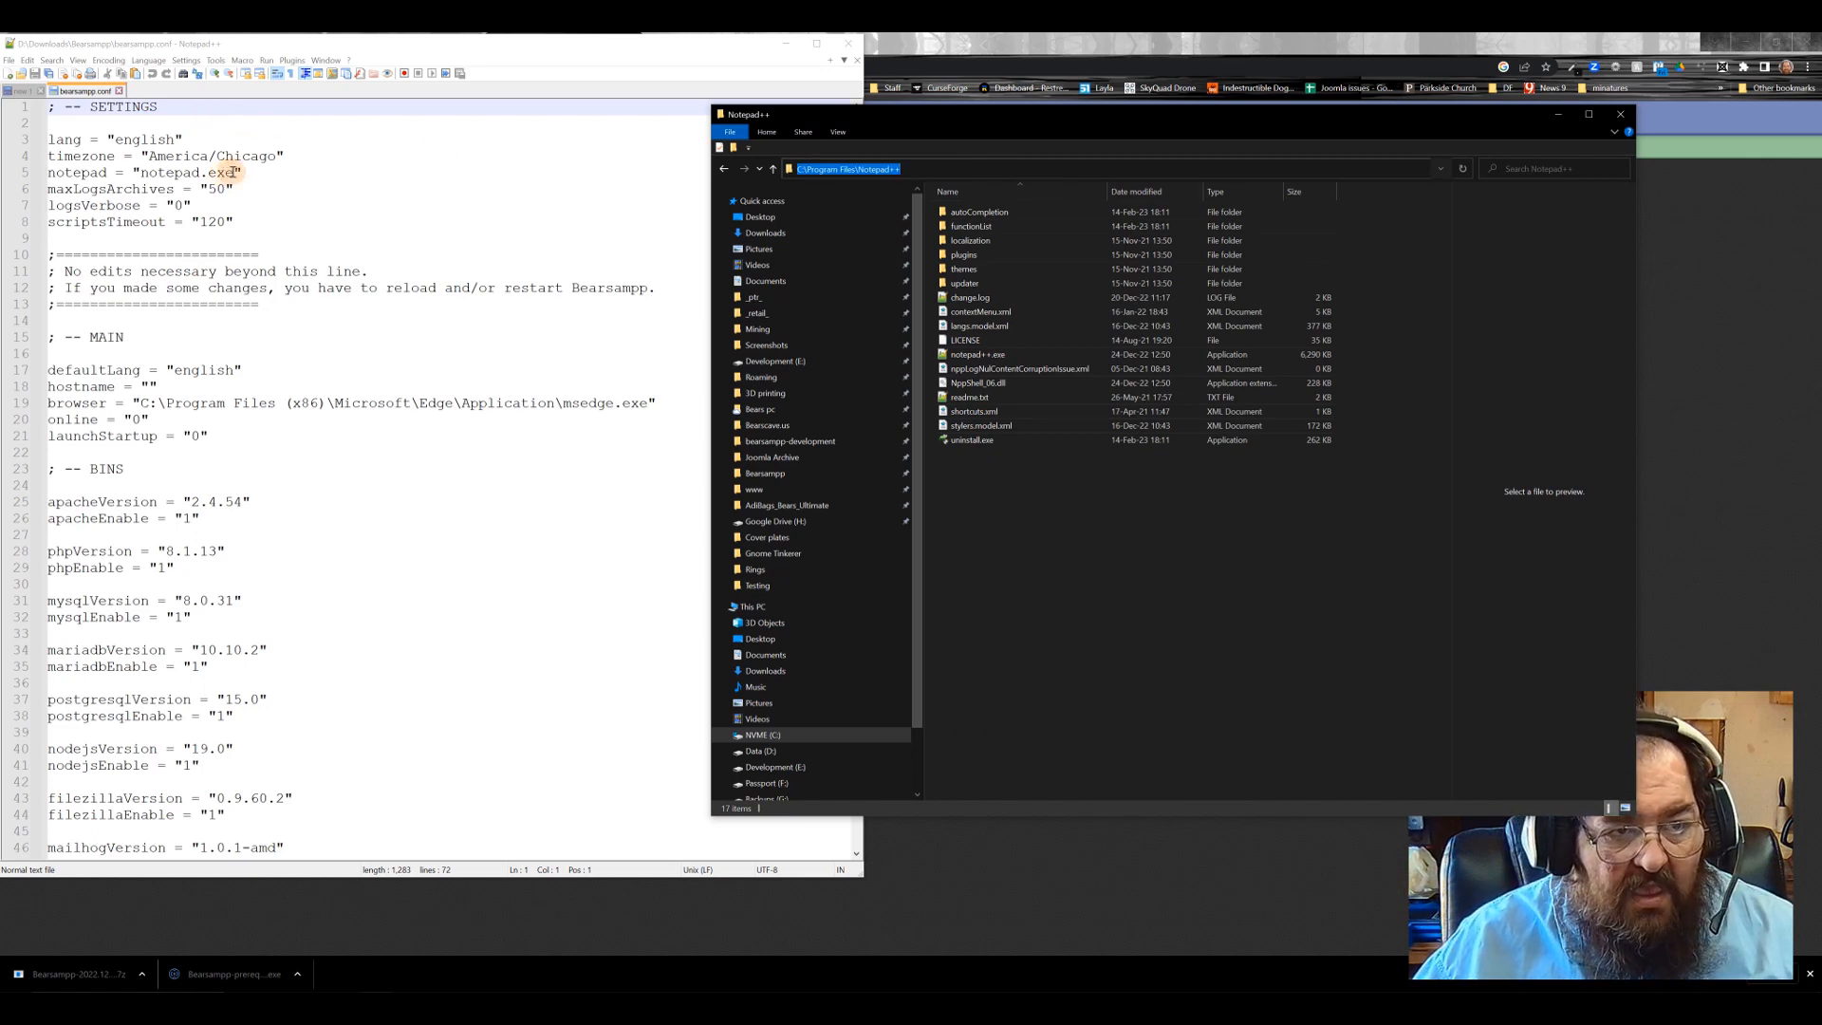
Step: Set the notepad value in bearsampp.conf to C:\Program Files\Notepad++\notepad++.exe
{"action": "left_click_drag", "start_coordinate": [233, 174], "coordinate": [144, 172]}
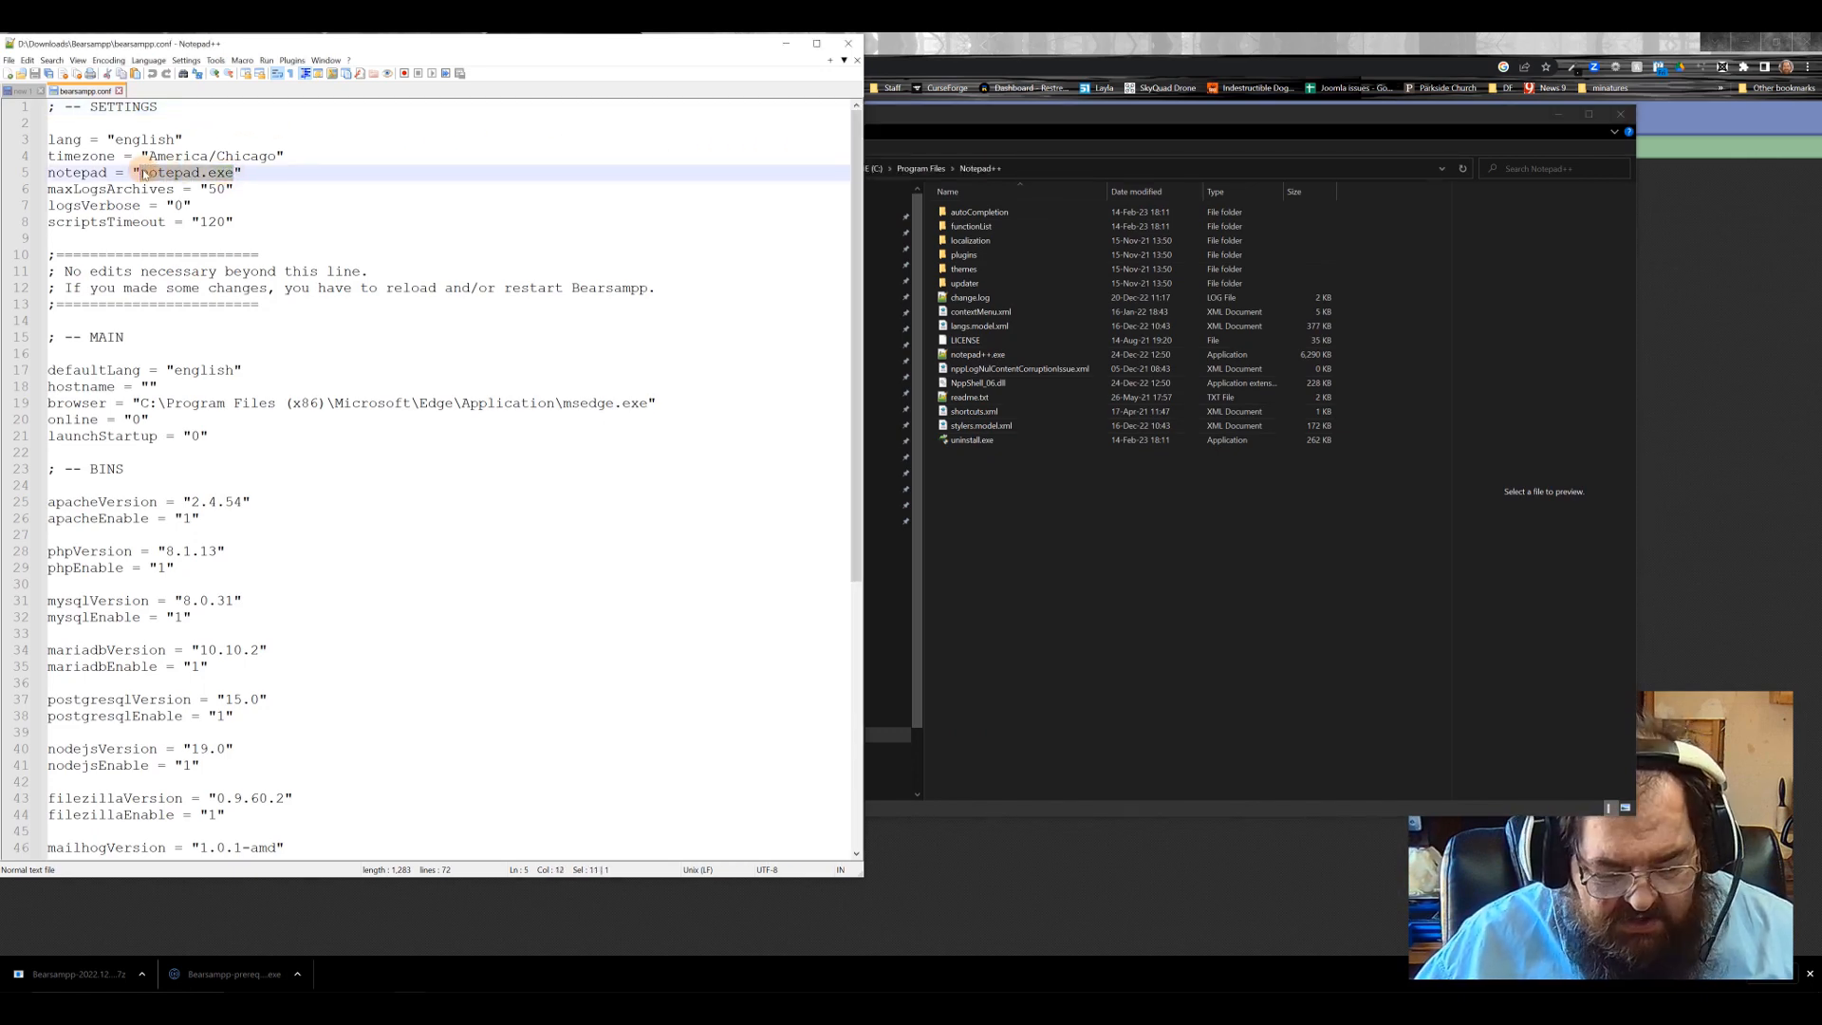
{"action": "key", "text": "ctrl+v"}
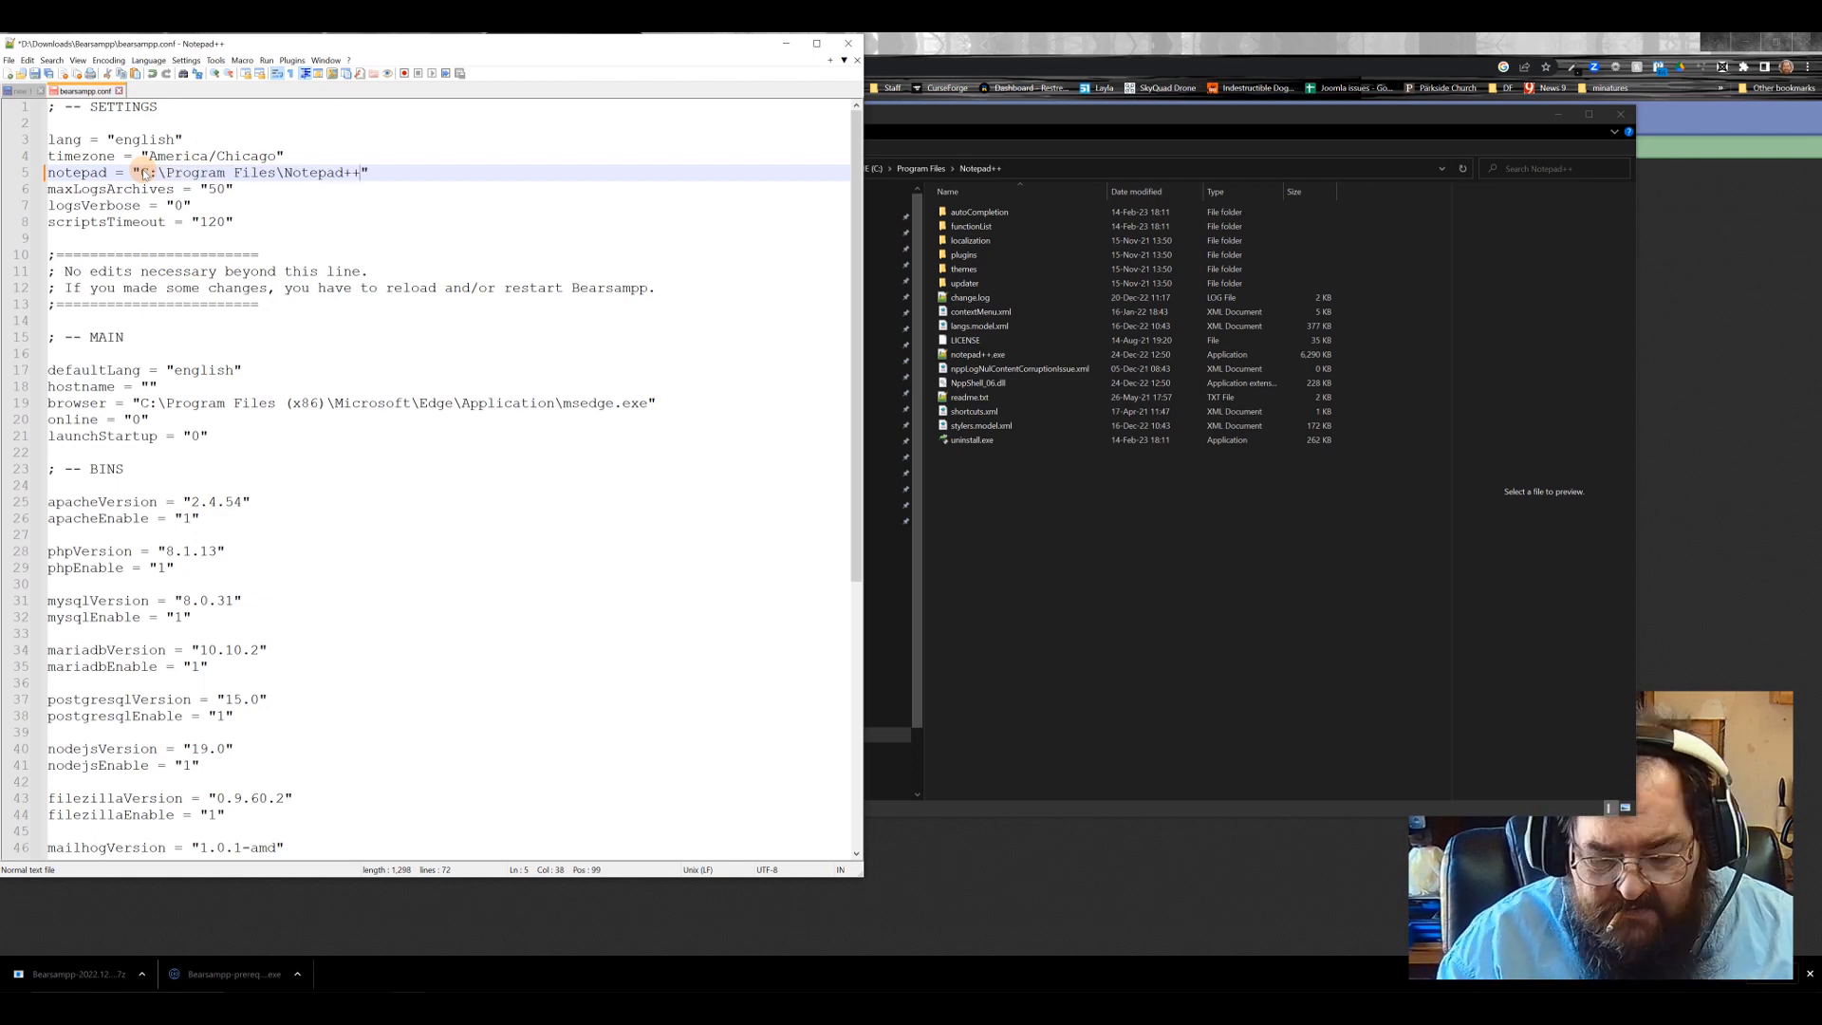
{"action": "type", "text": "\\notepad+"}
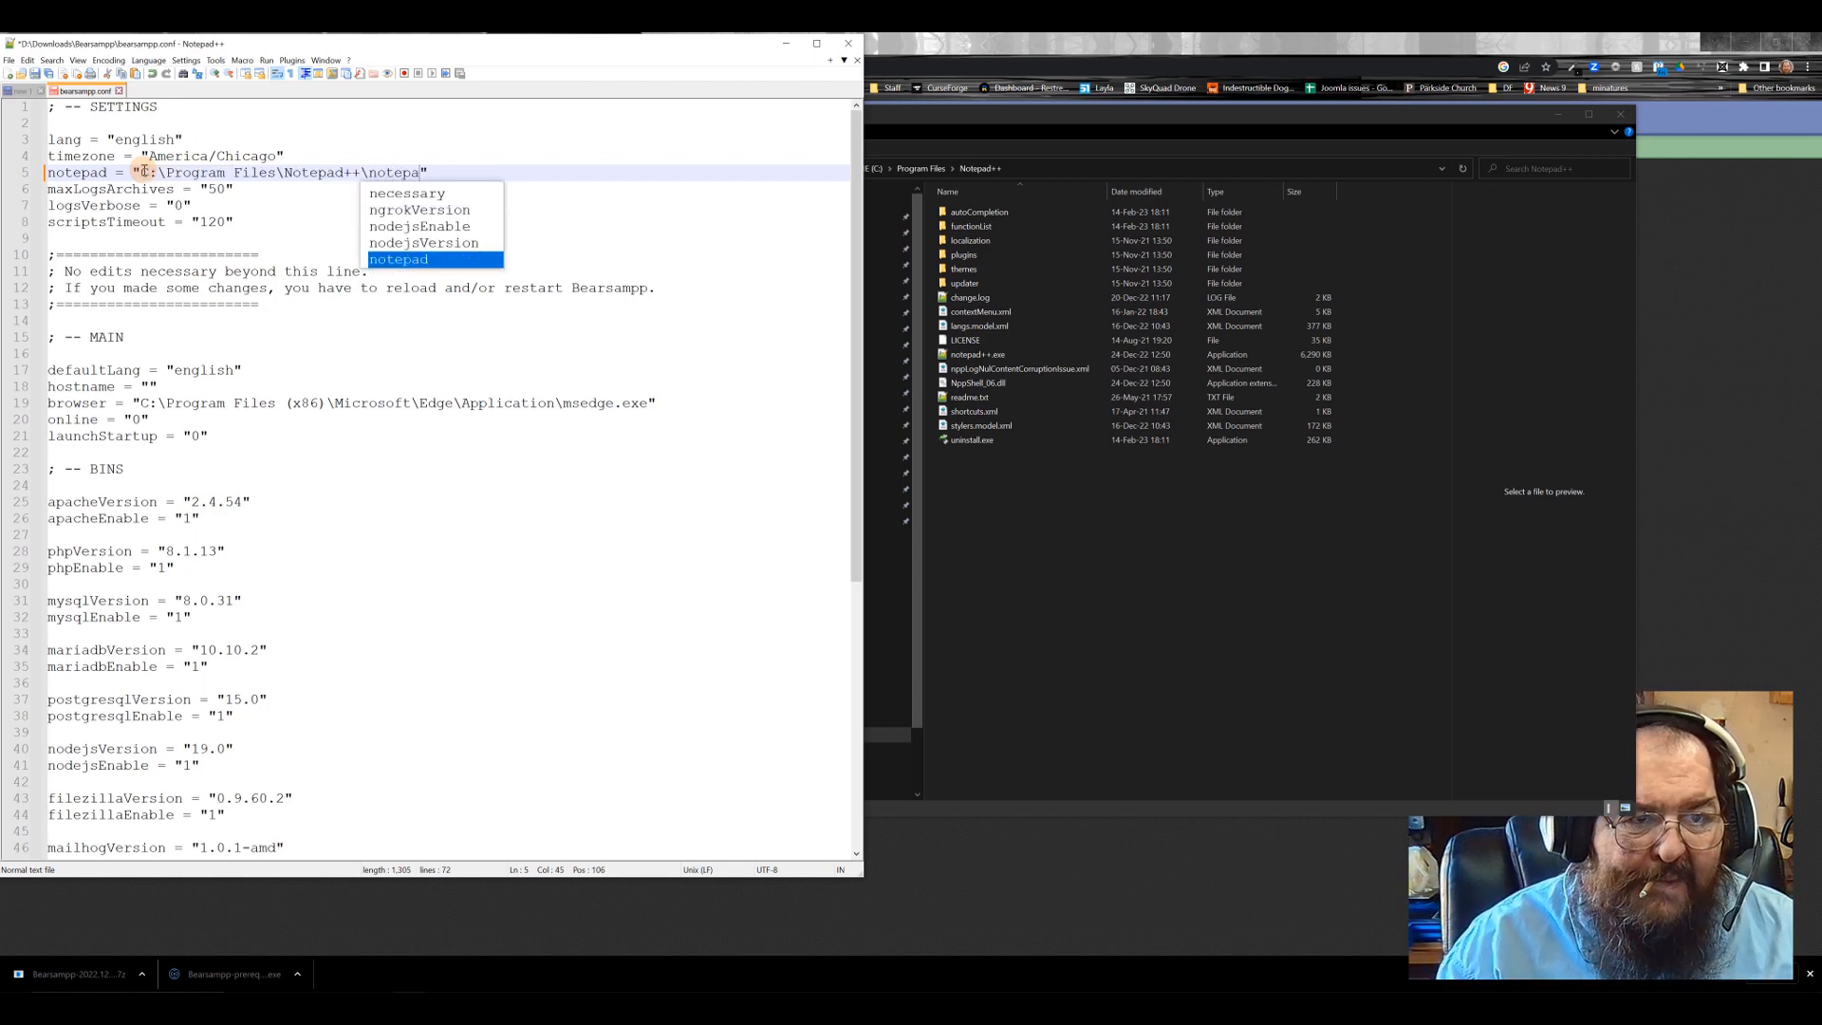
{"action": "type", "text": "+.exe"}
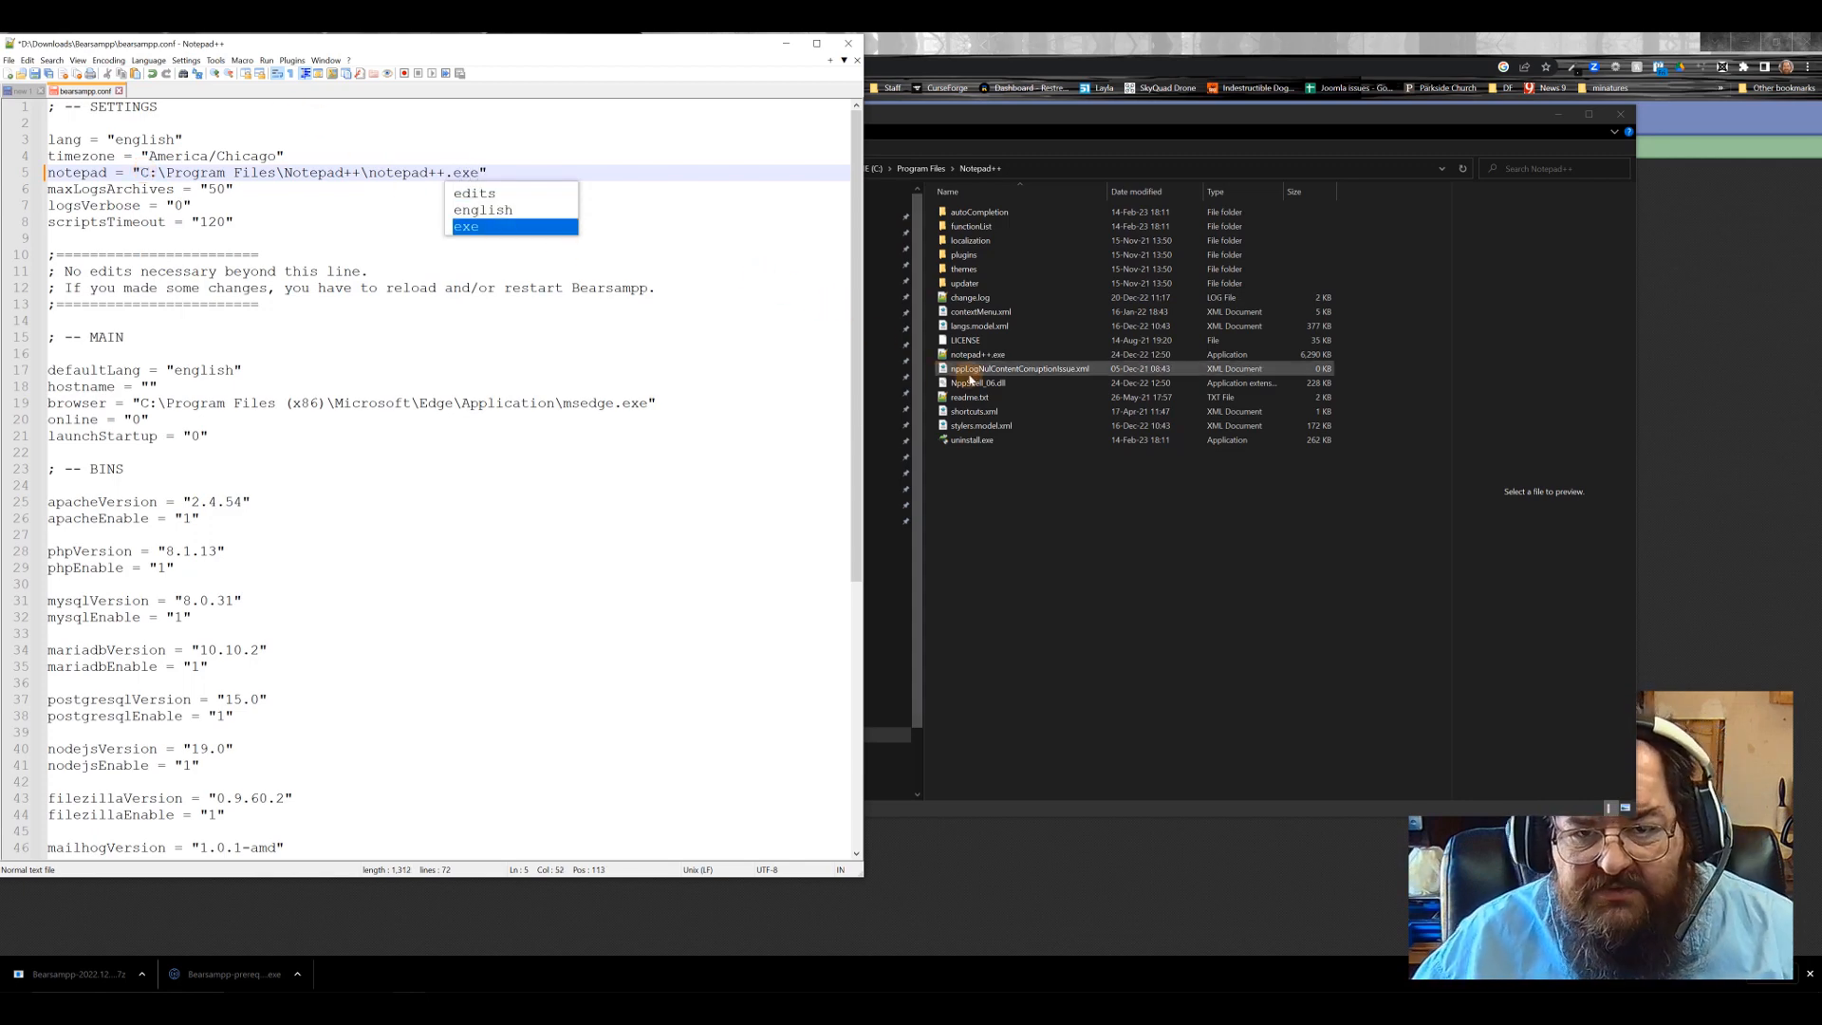
{"action": "left_click", "coordinate": [522, 169]}
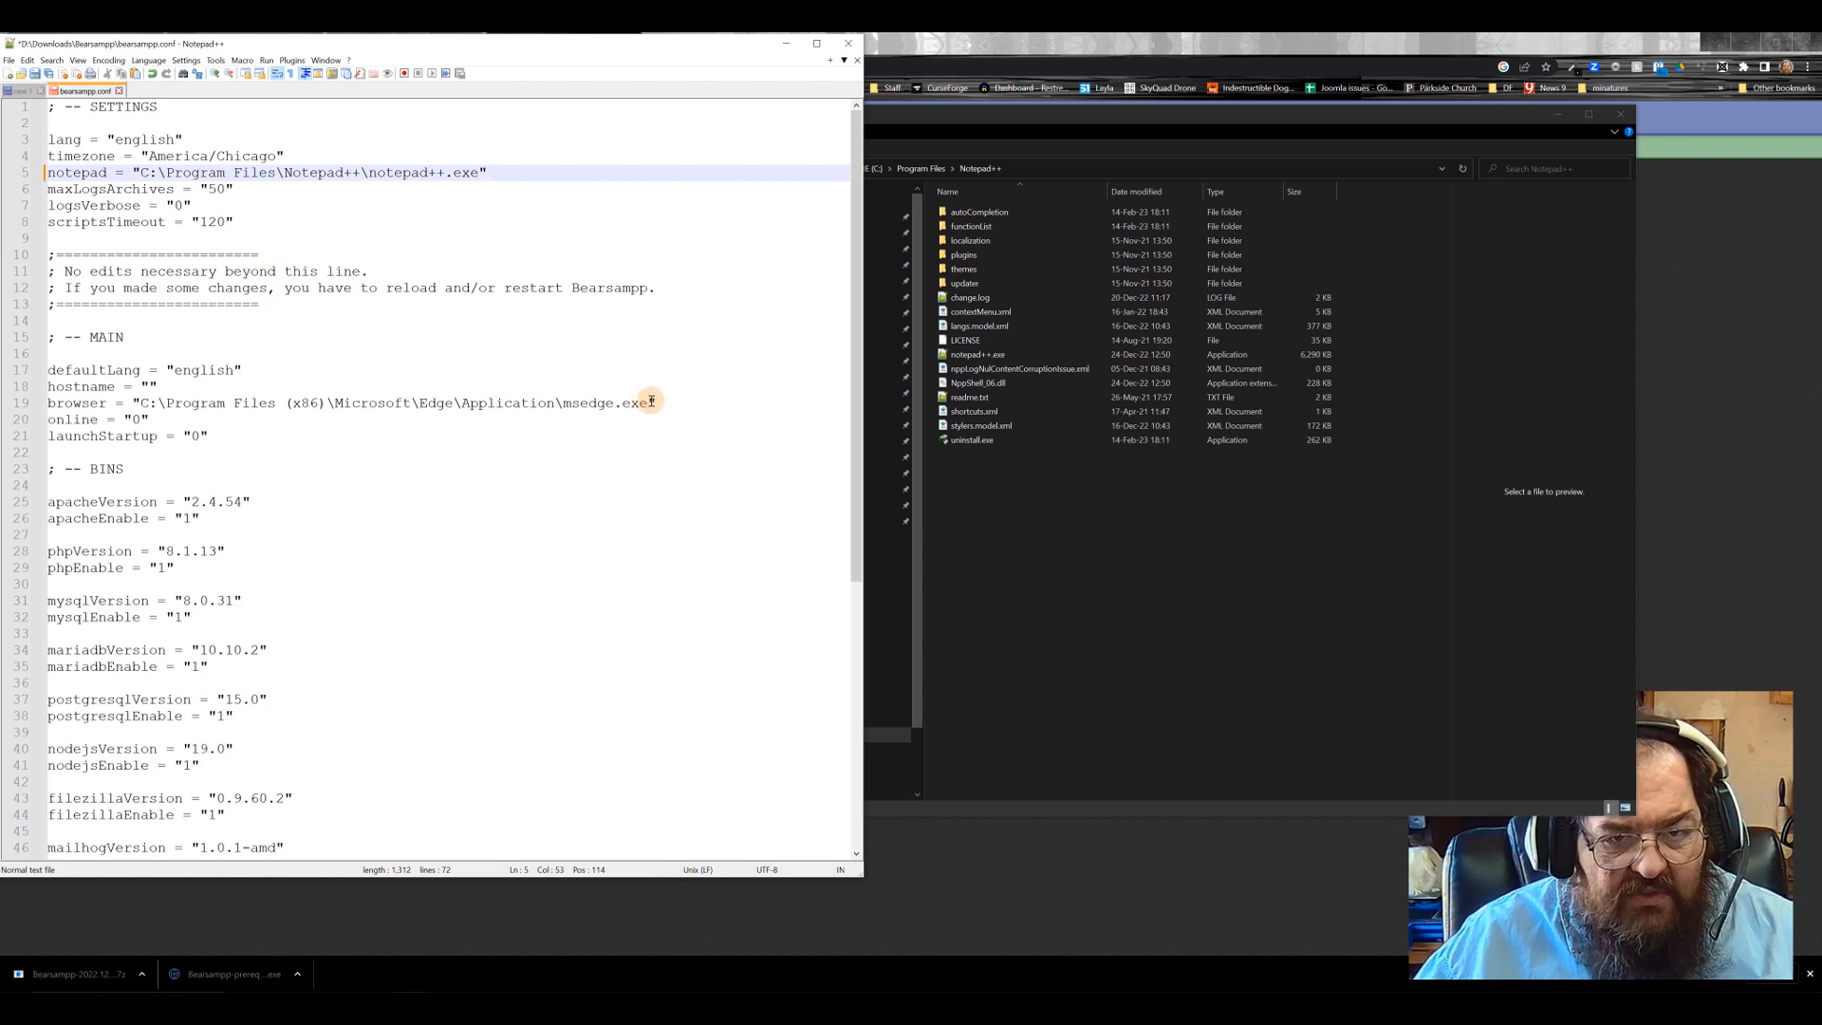
Step: Highlight the browser path in bearsampp.conf, then save the file and close the editor
{"action": "left_click_drag", "start_coordinate": [650, 403], "coordinate": [145, 403]}
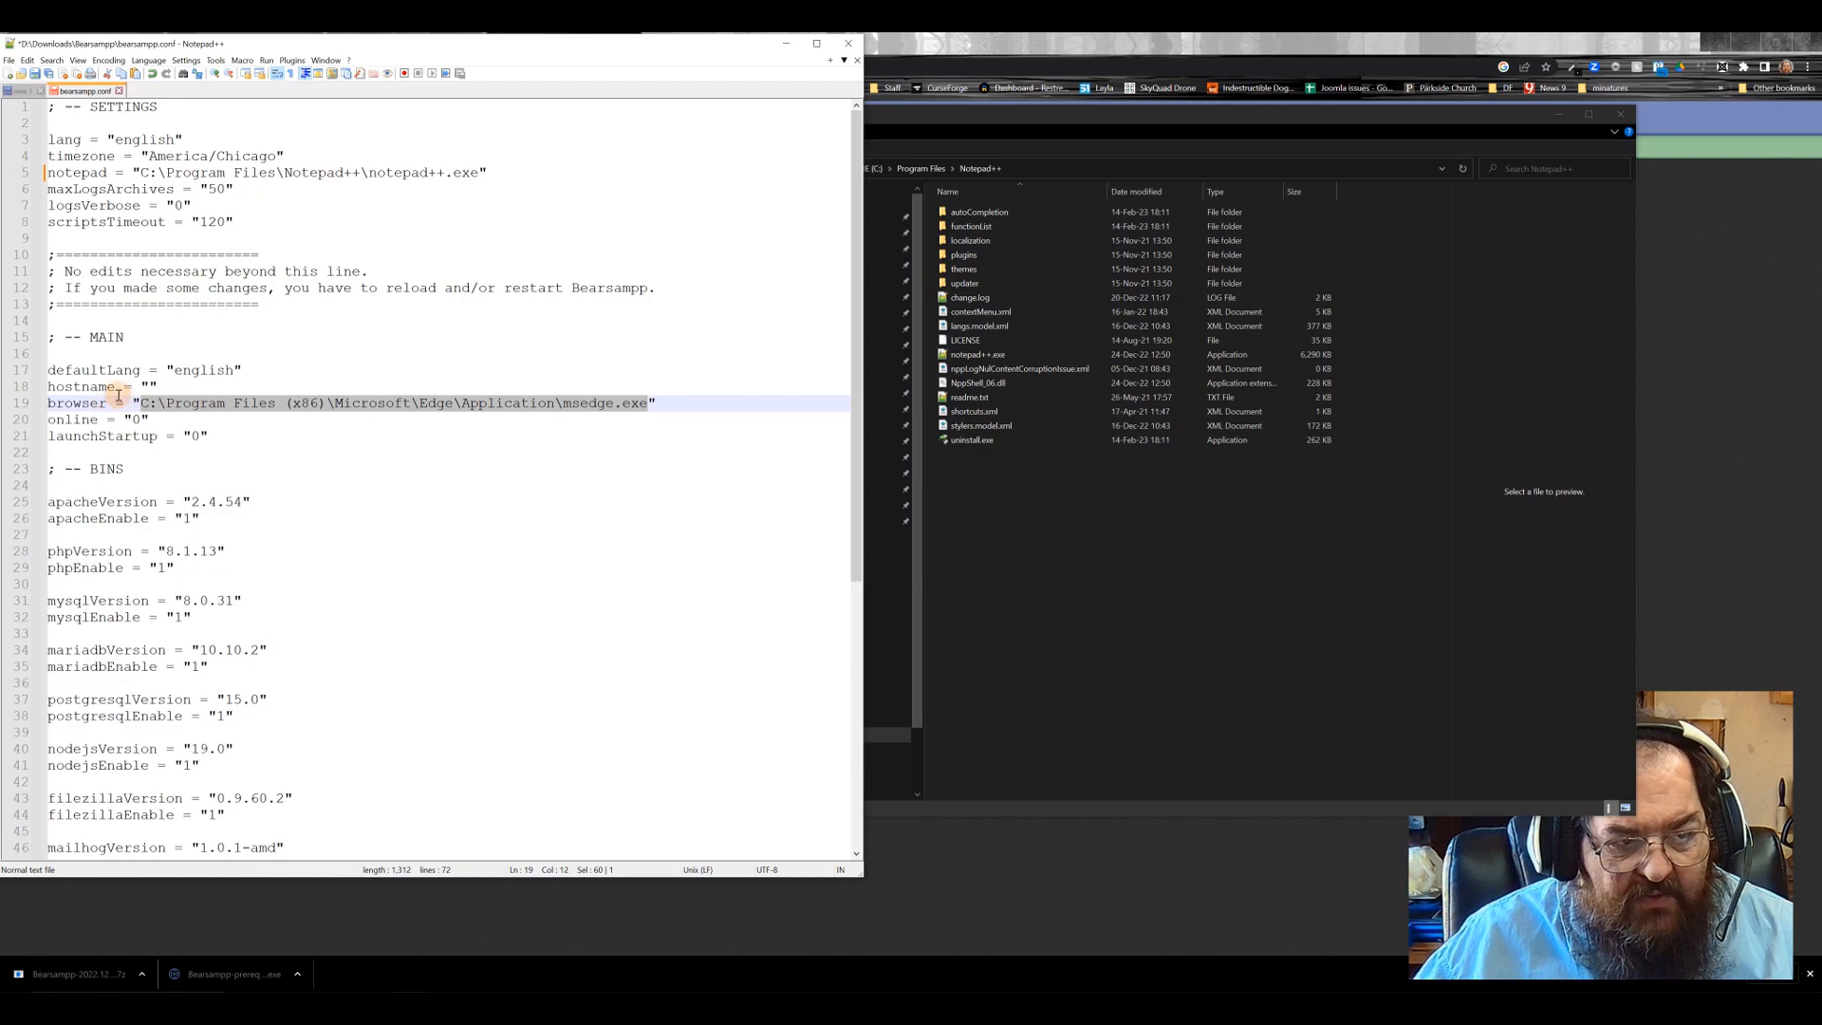
{"action": "key", "text": "ctrl+s"}
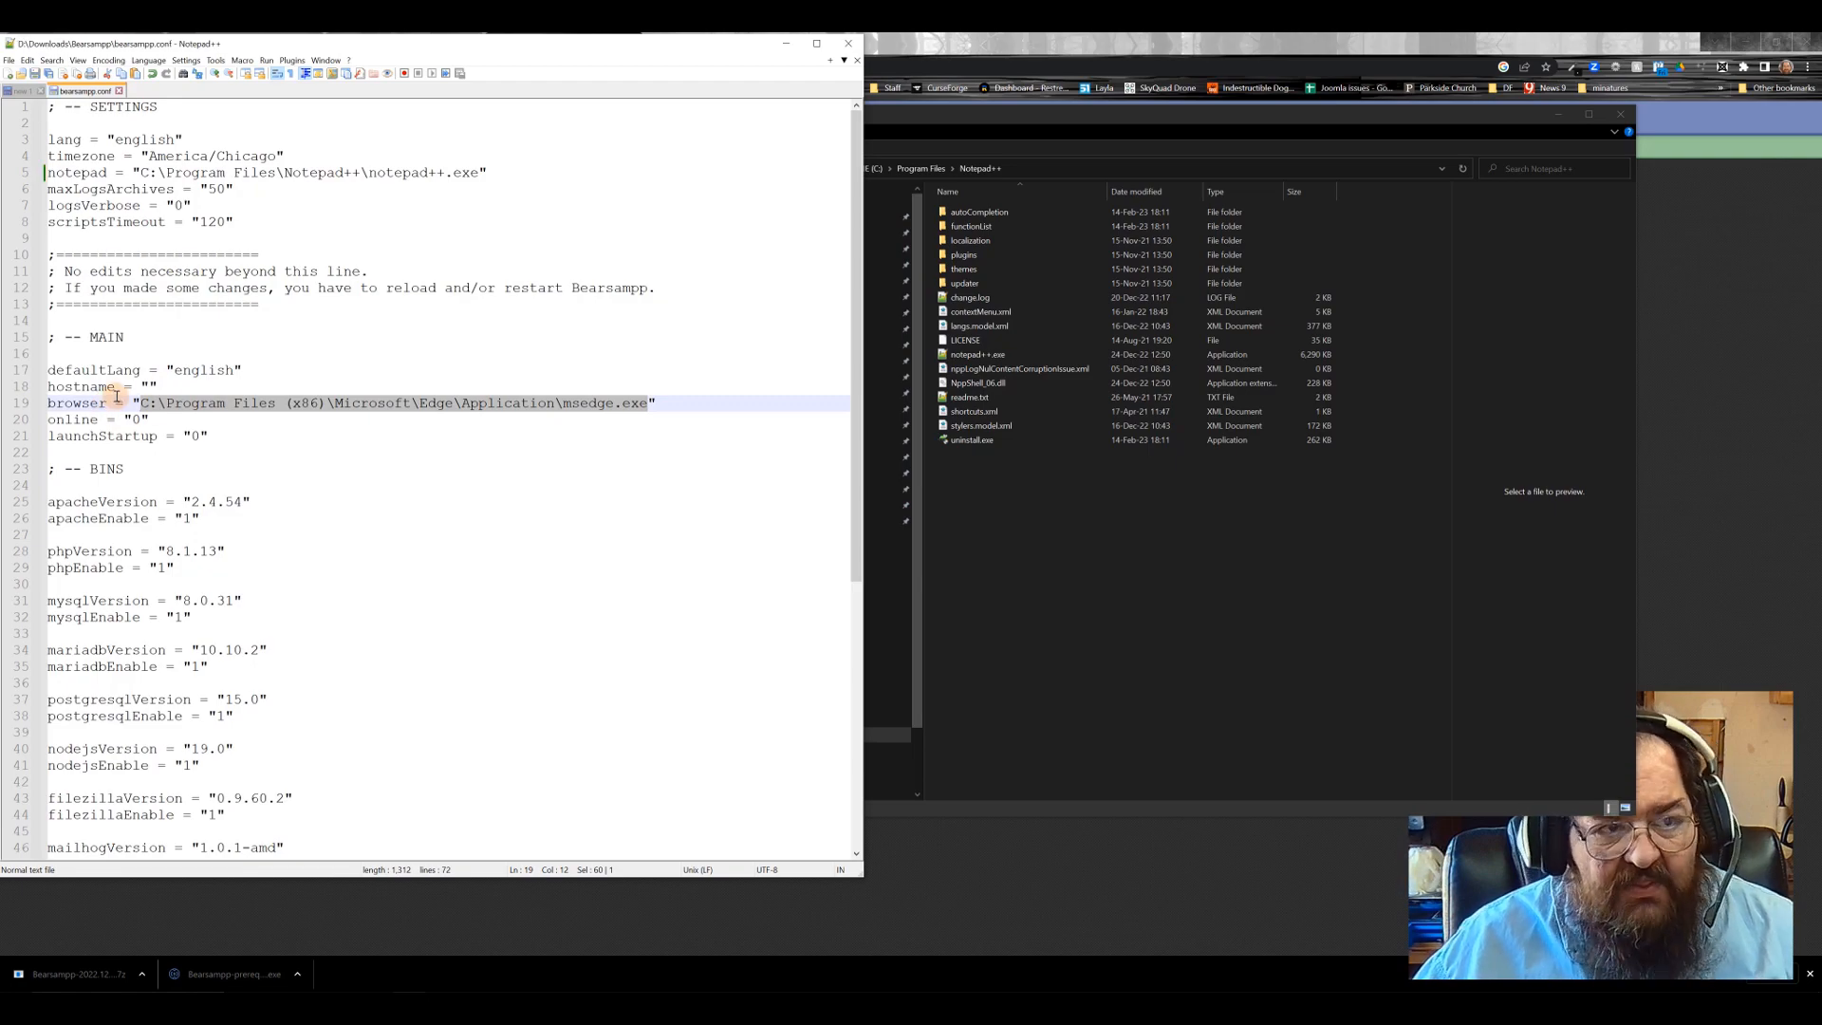
{"action": "left_click", "coordinate": [837, 47]}
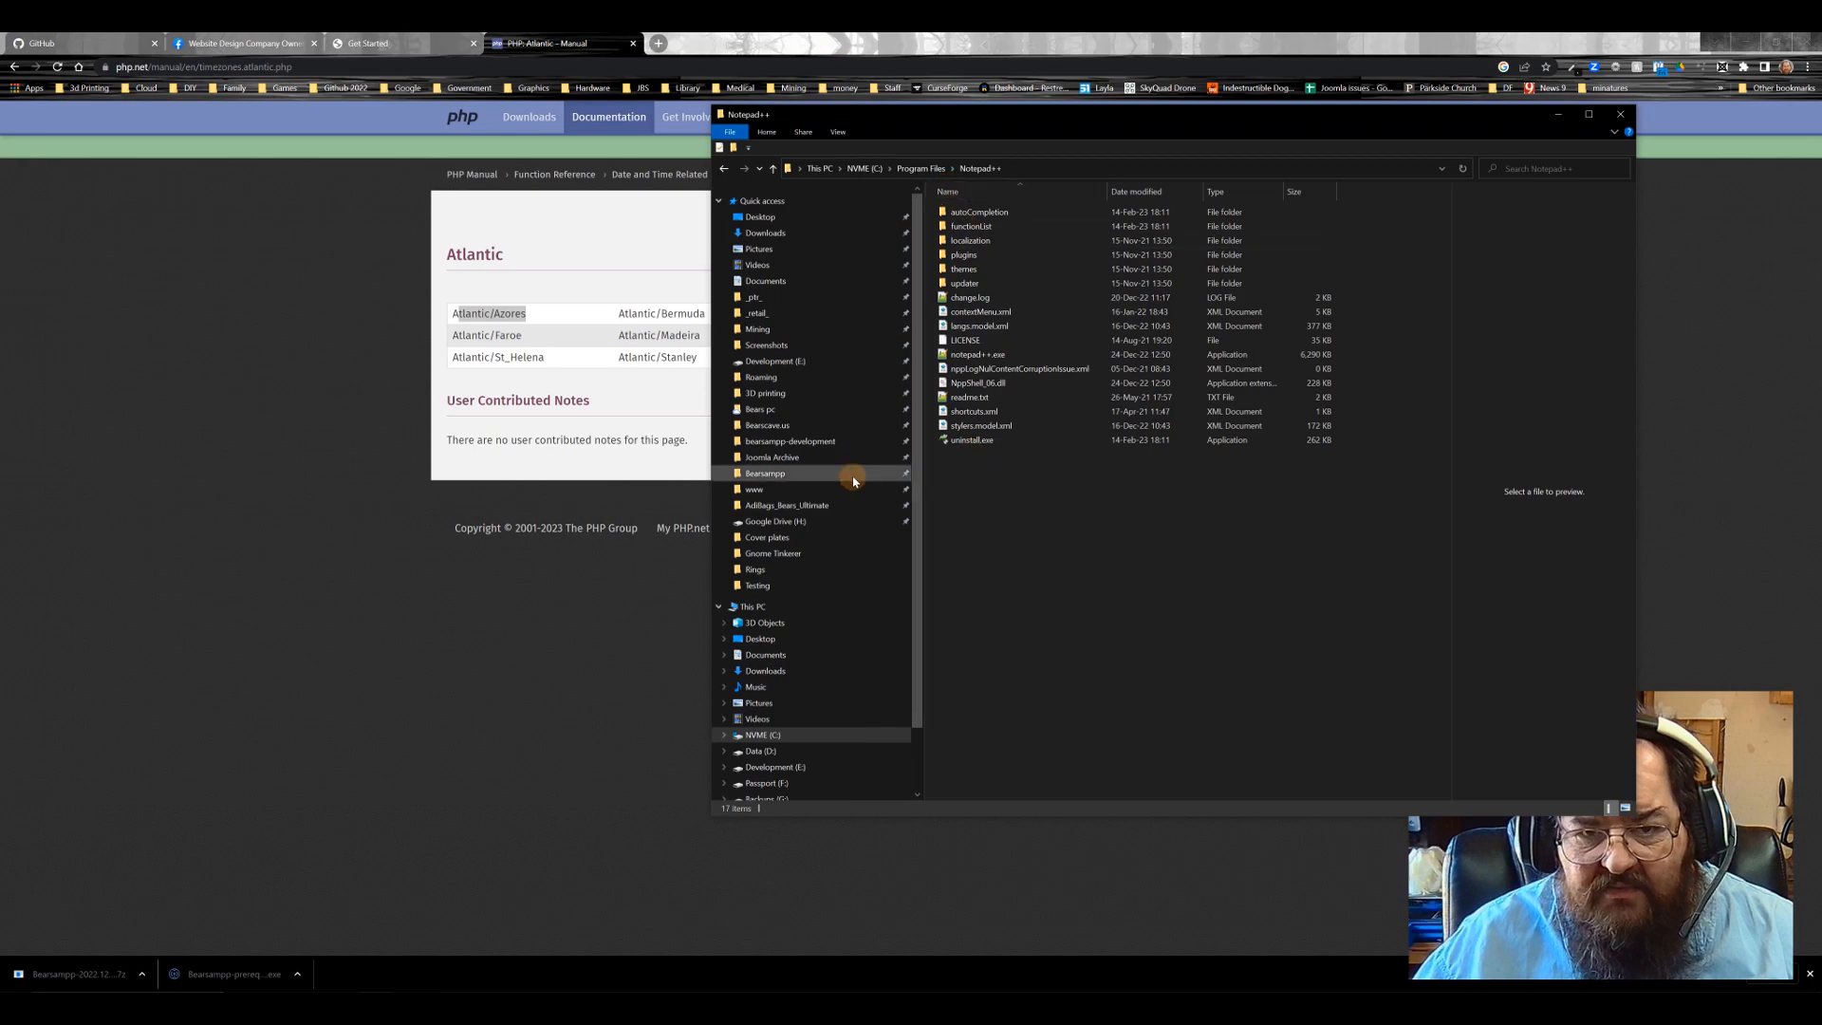
Step: Go back to the Bearsampp folder in Downloads and run bearsampp.exe, restarting it to apply the new settings
{"action": "key", "text": "alt+Left"}
{"action": "key", "text": "alt+Left"}
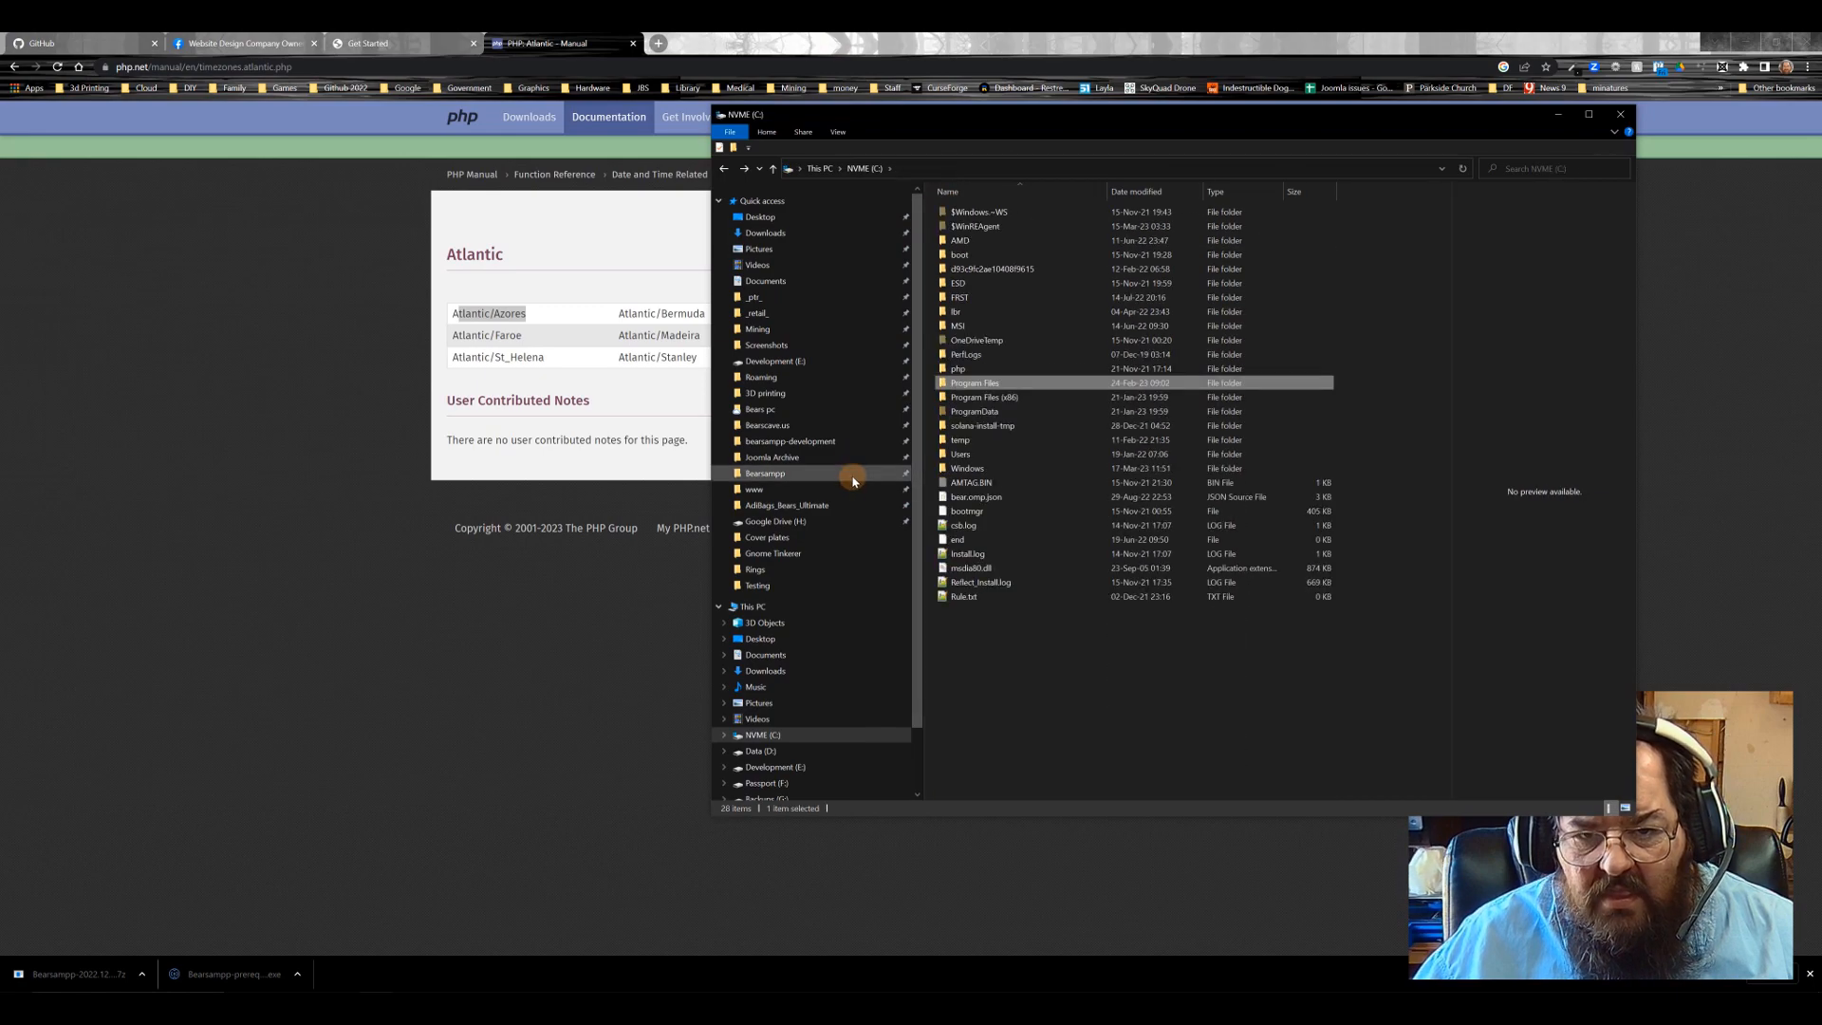
{"action": "left_click", "coordinate": [852, 474]}
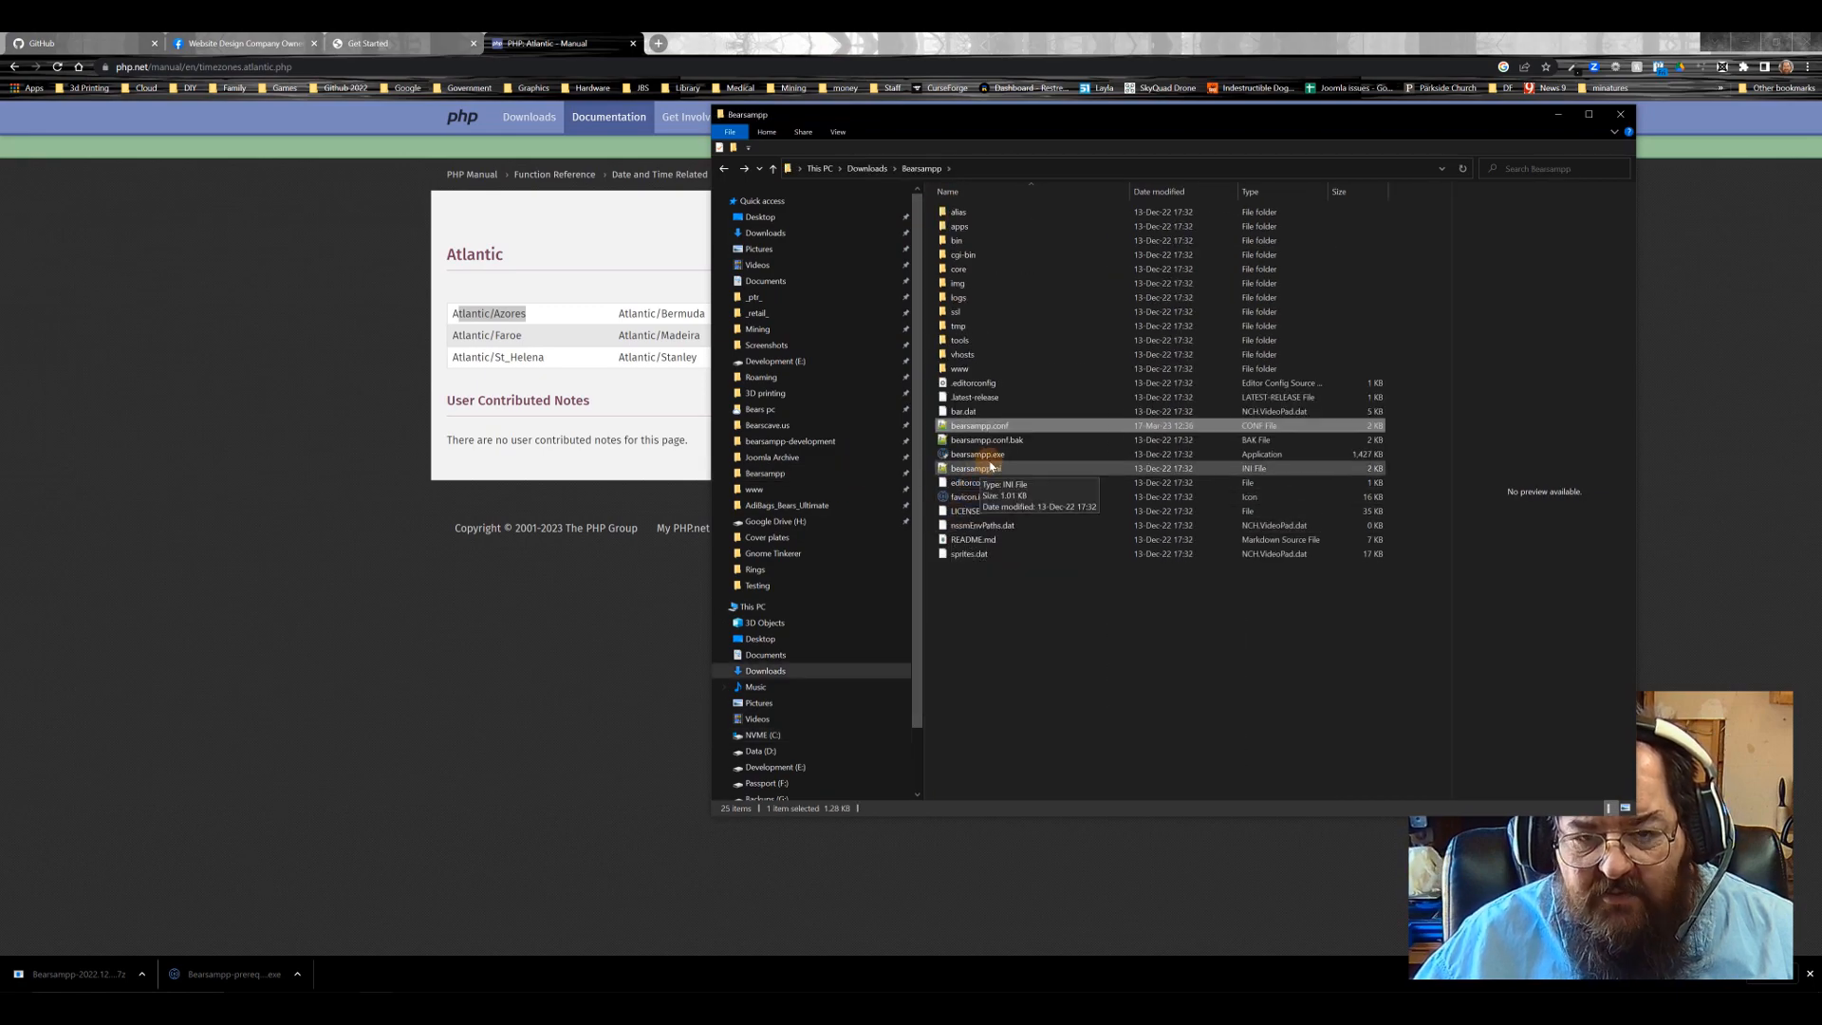
{"action": "left_click", "coordinate": [993, 457]}
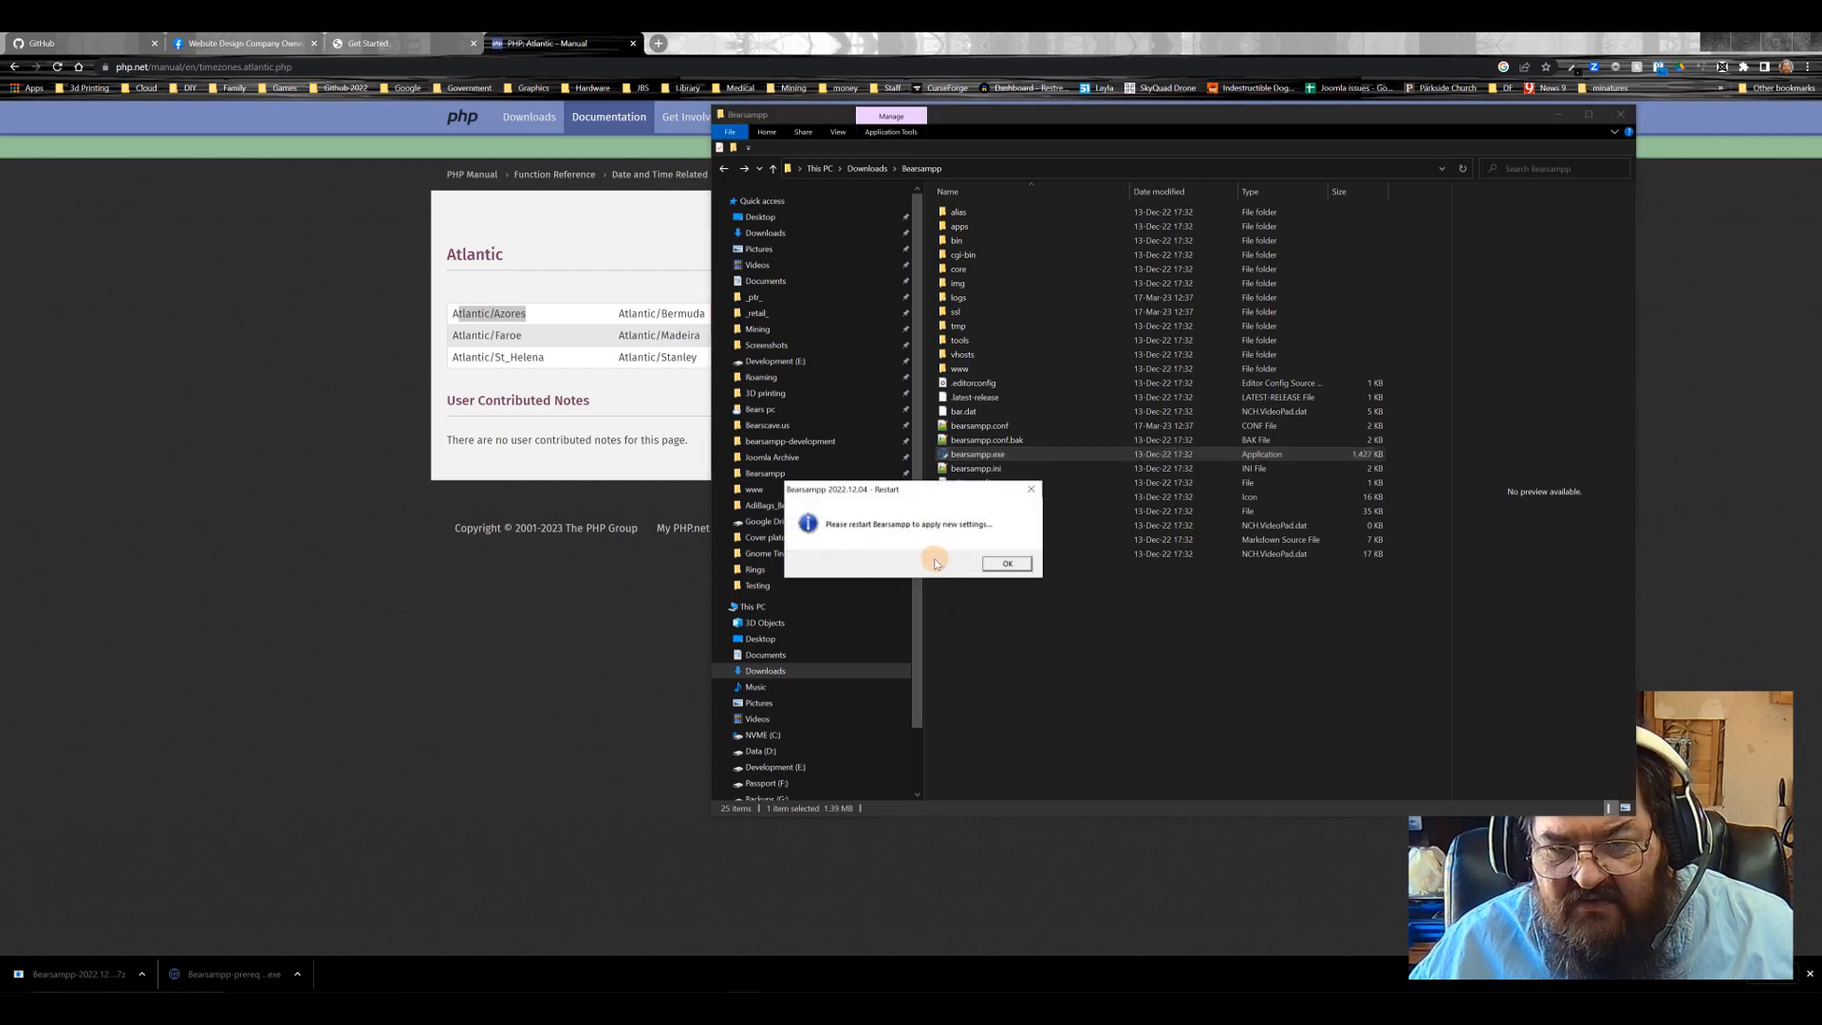
{"action": "left_click", "coordinate": [1001, 563]}
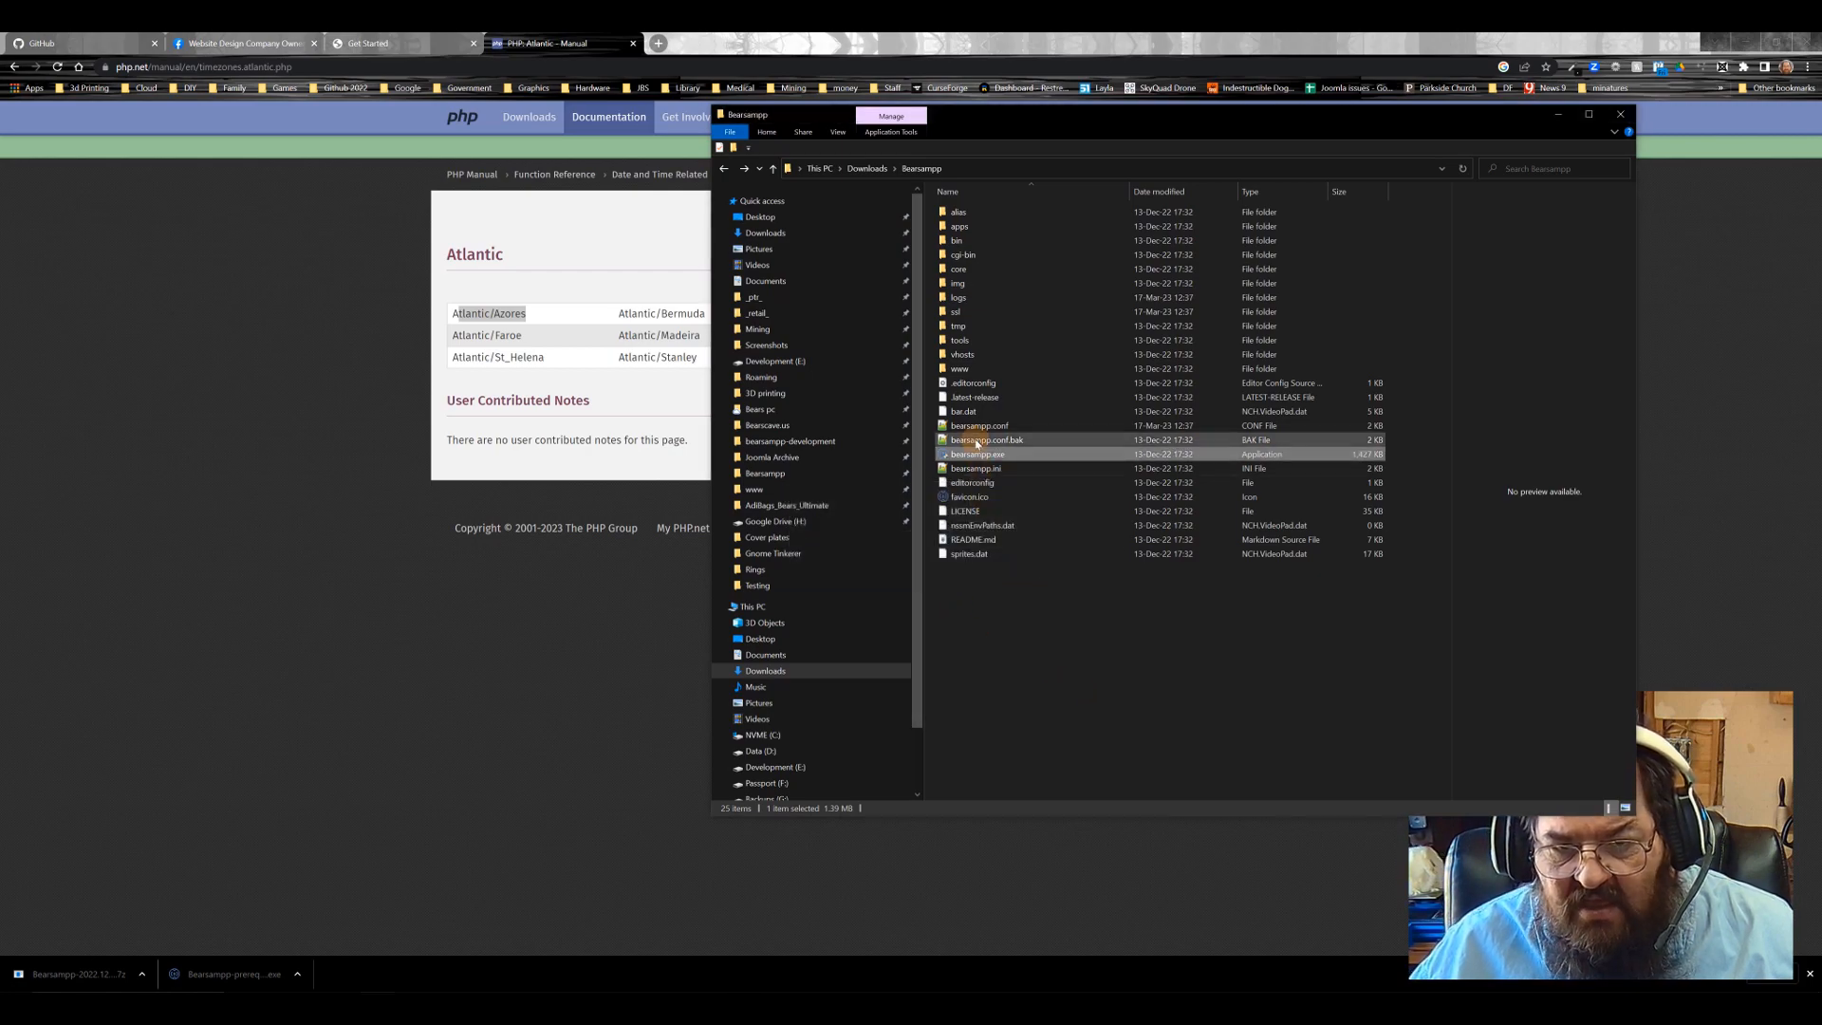
{"action": "double_click", "coordinate": [992, 457]}
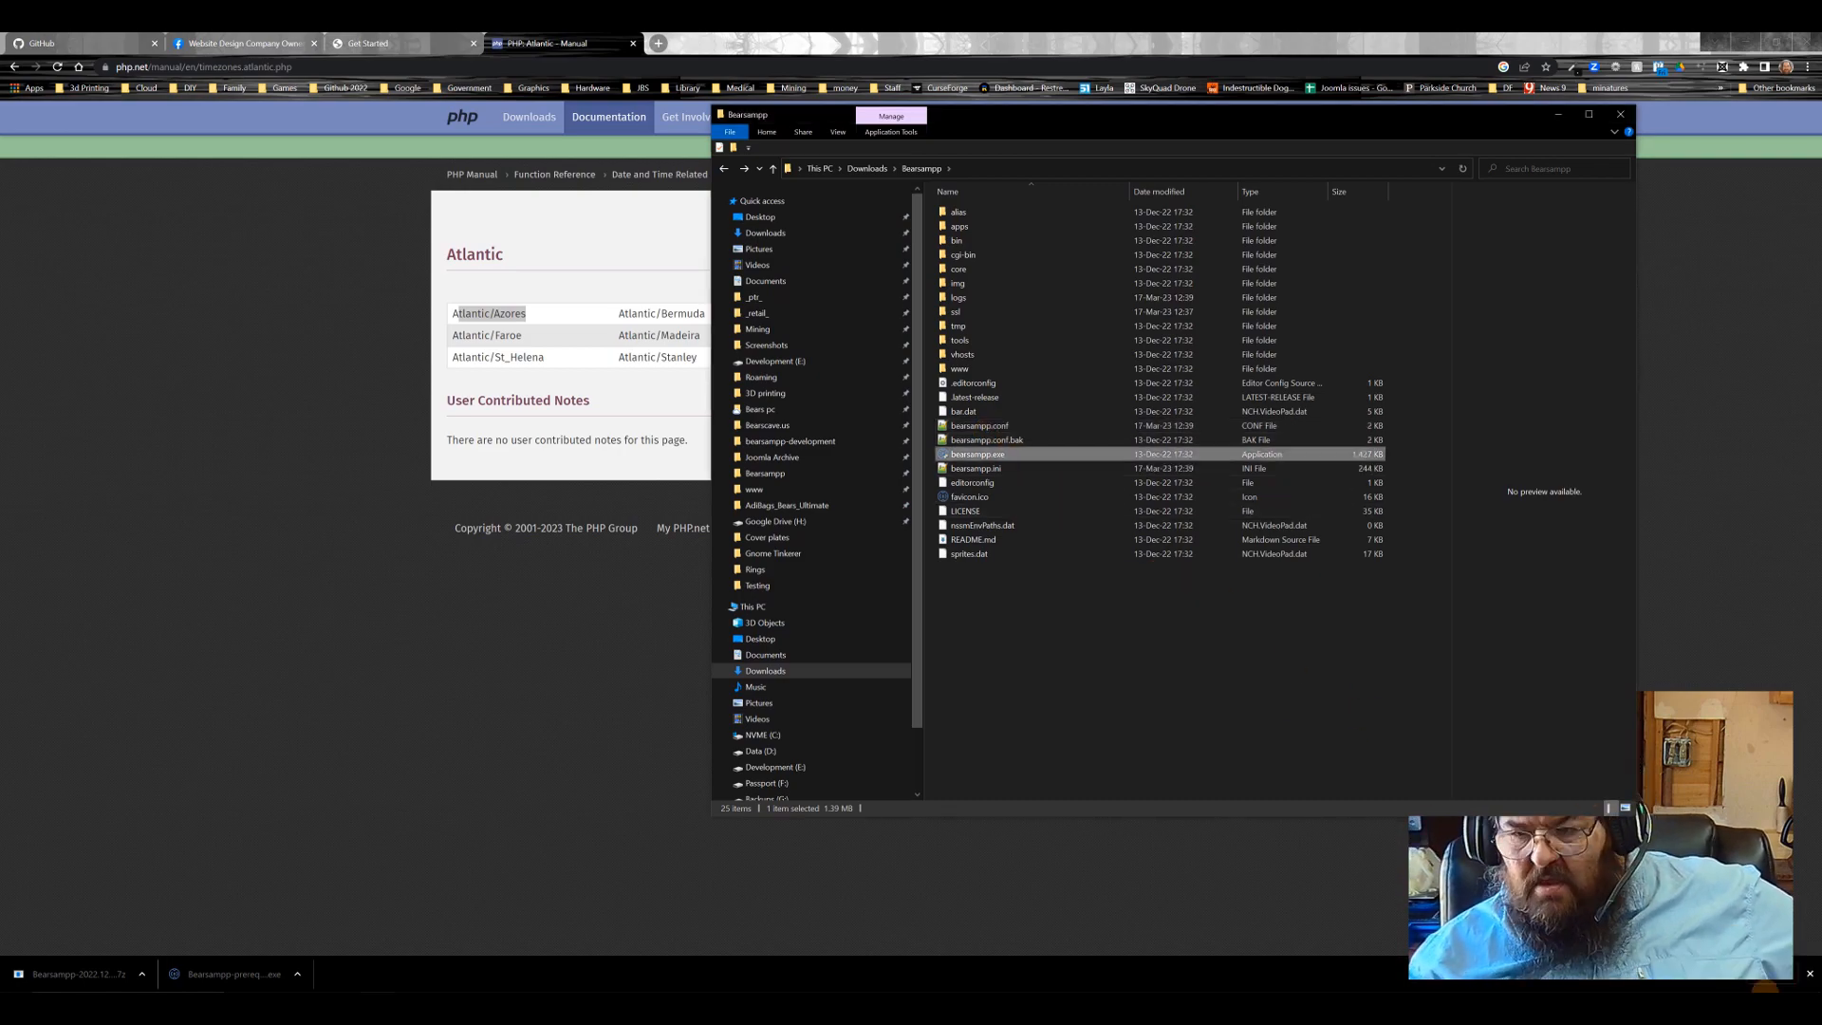
Step: Change Bearsampp's browser to C:\Program Files\Firefox Developer Edition\firefox.exe and save the choice
{"action": "left_click", "coordinate": [1700, 977]}
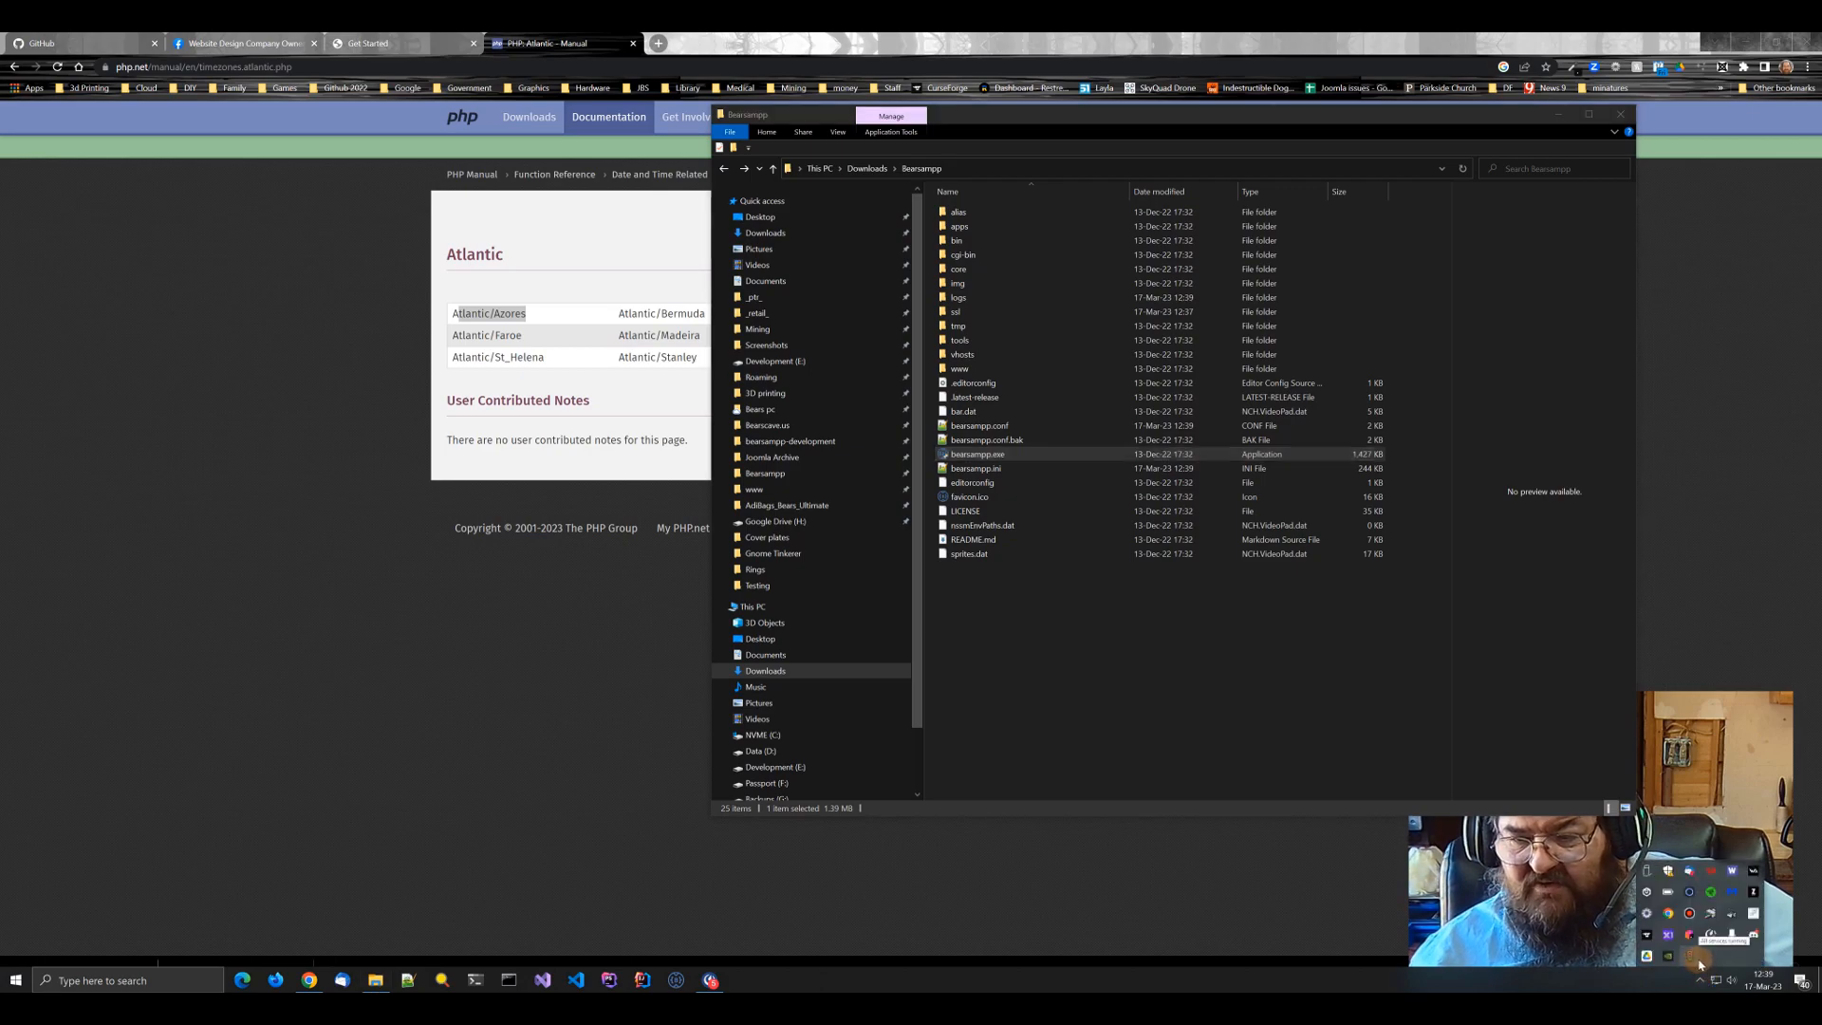
{"action": "right_click", "coordinate": [1697, 963]}
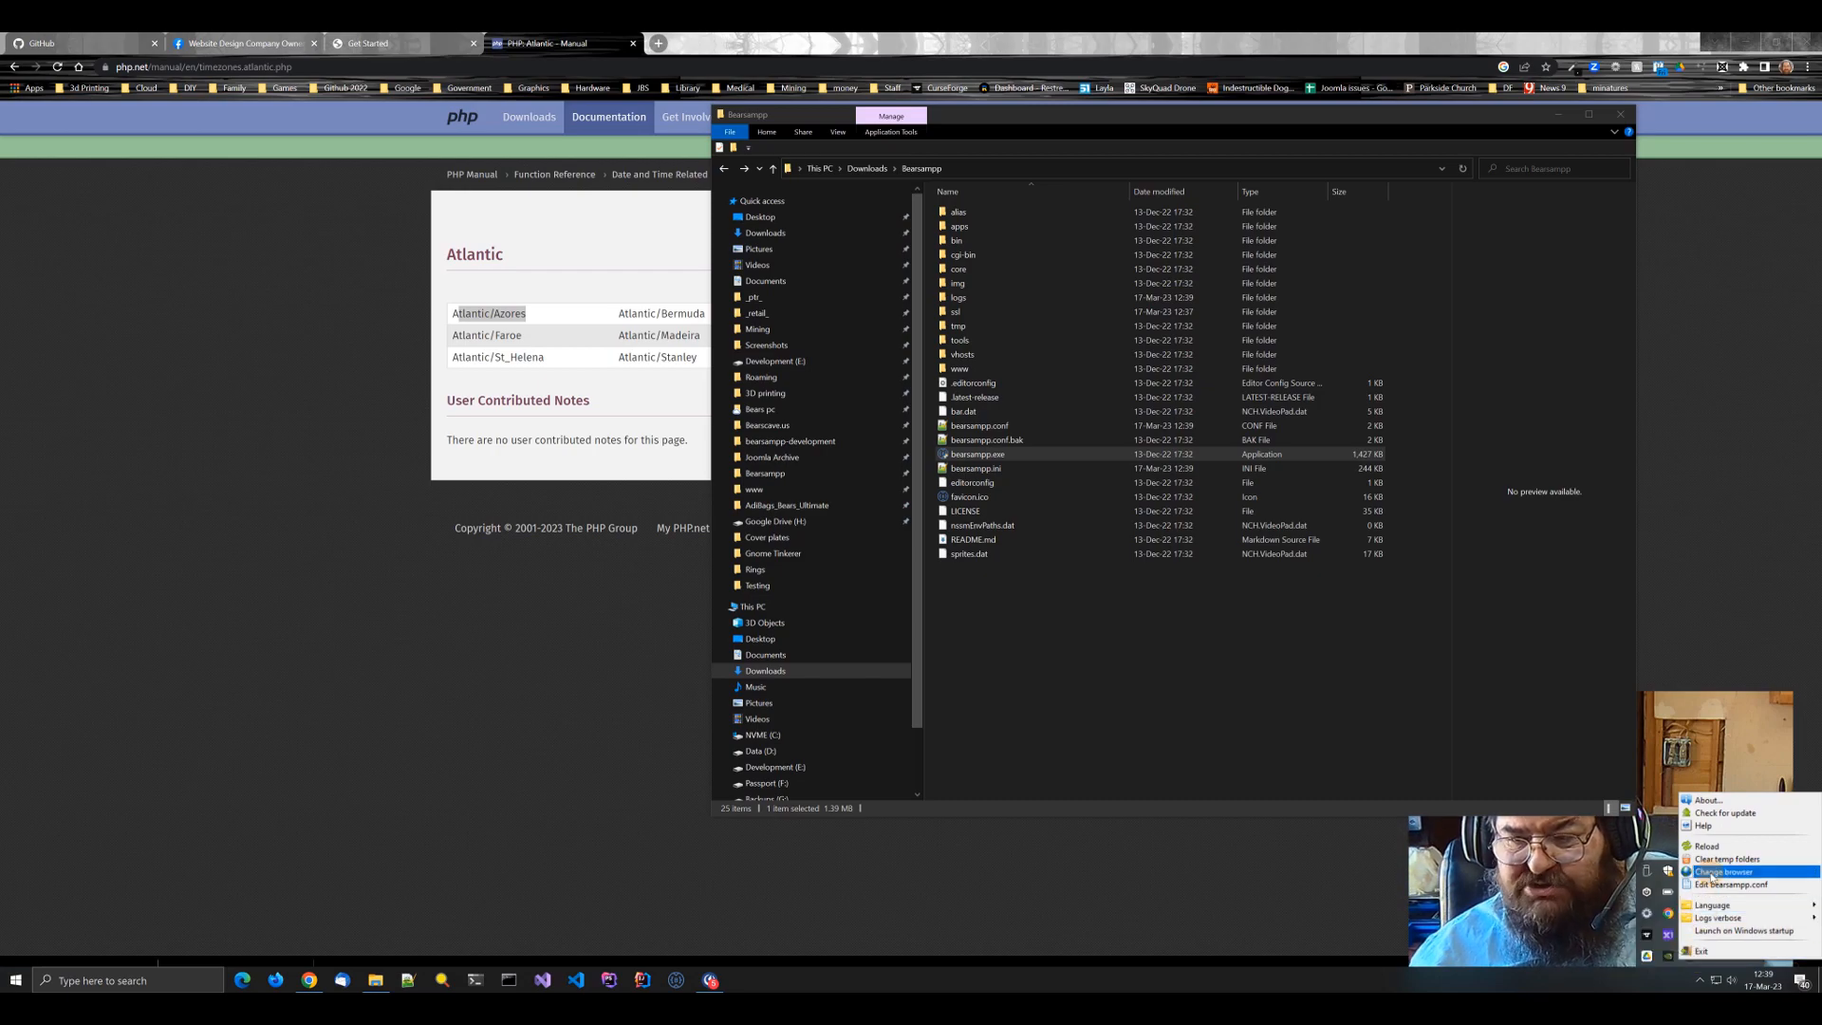
{"action": "left_click", "coordinate": [1711, 873]}
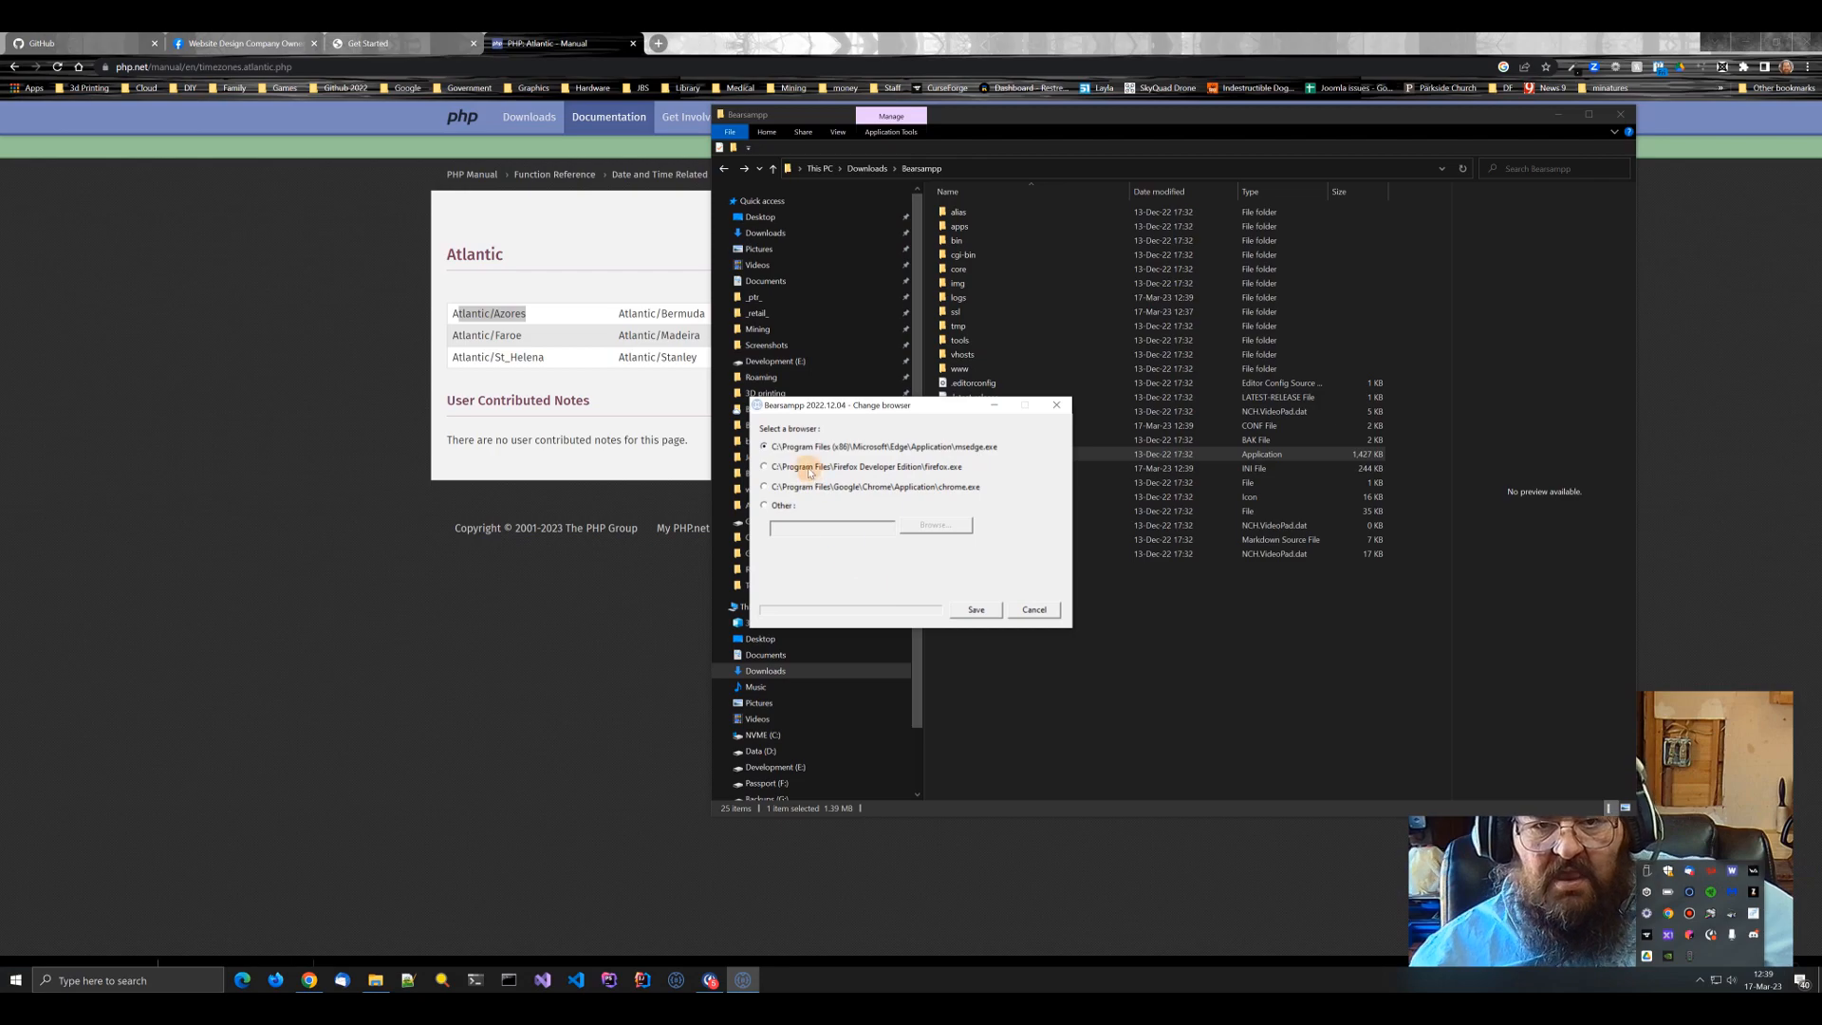
{"action": "left_click", "coordinate": [806, 467]}
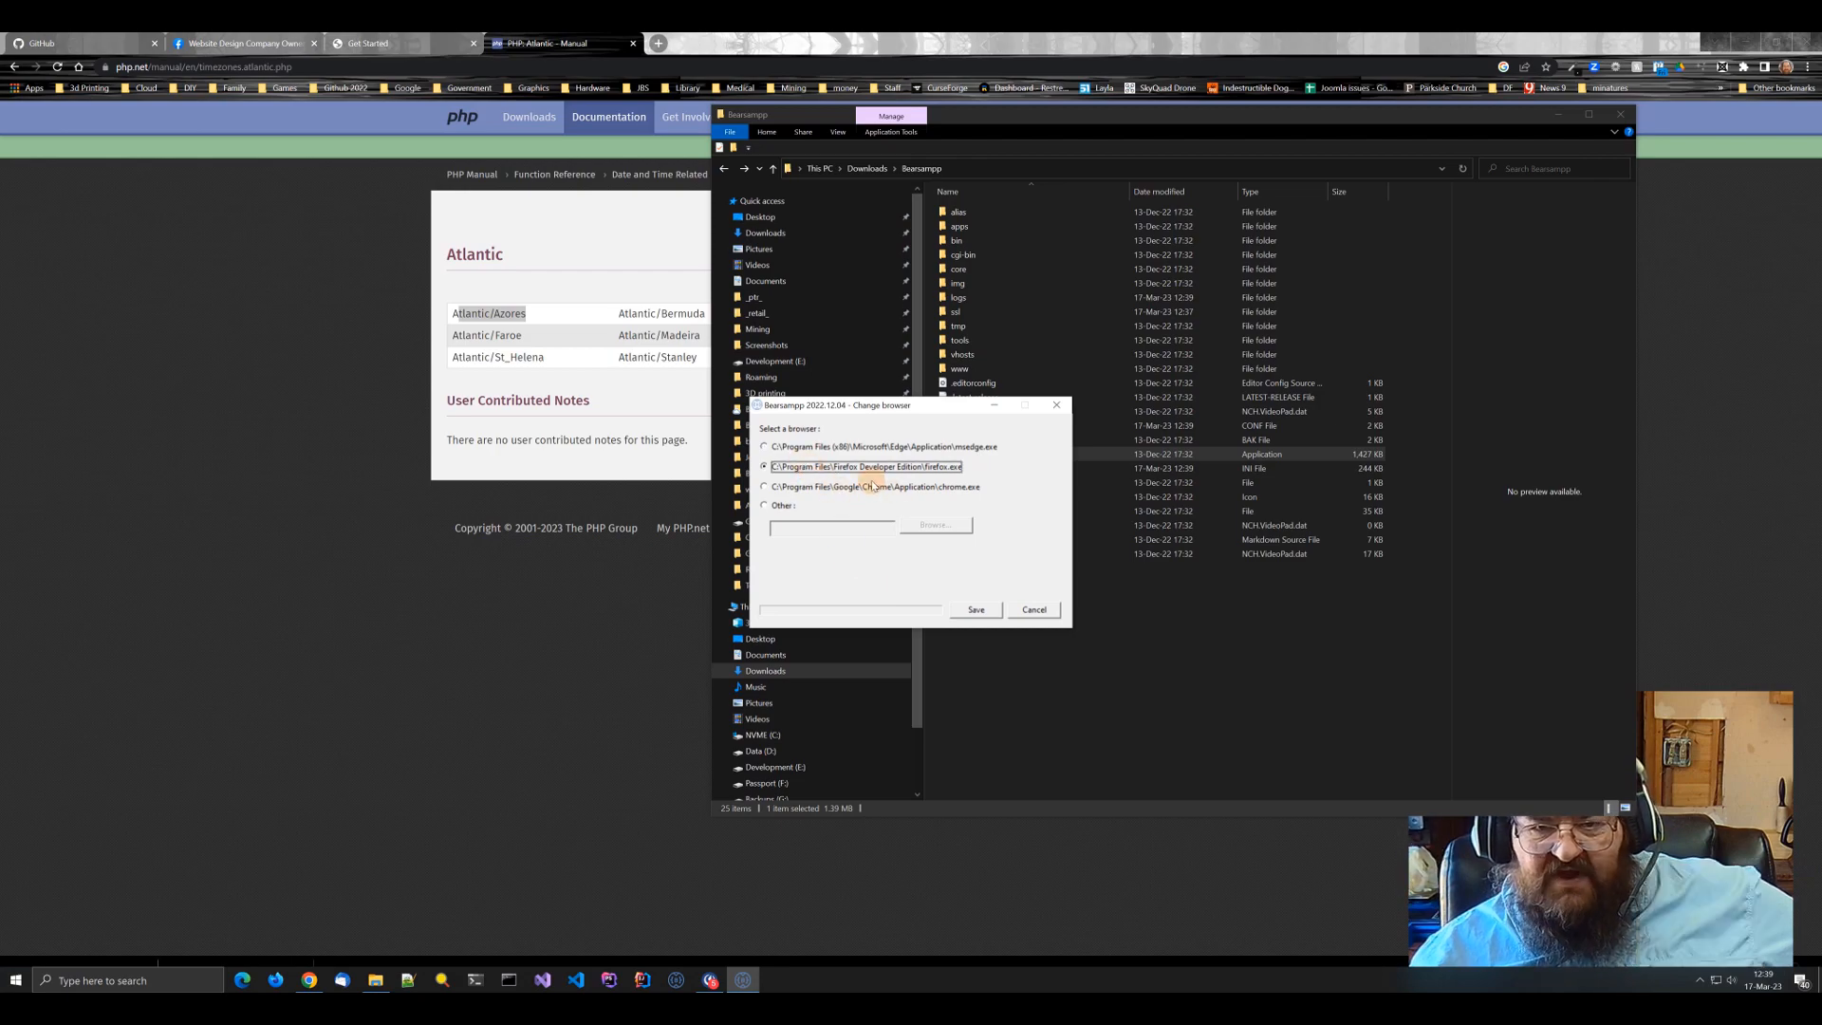
{"action": "left_click", "coordinate": [987, 610]}
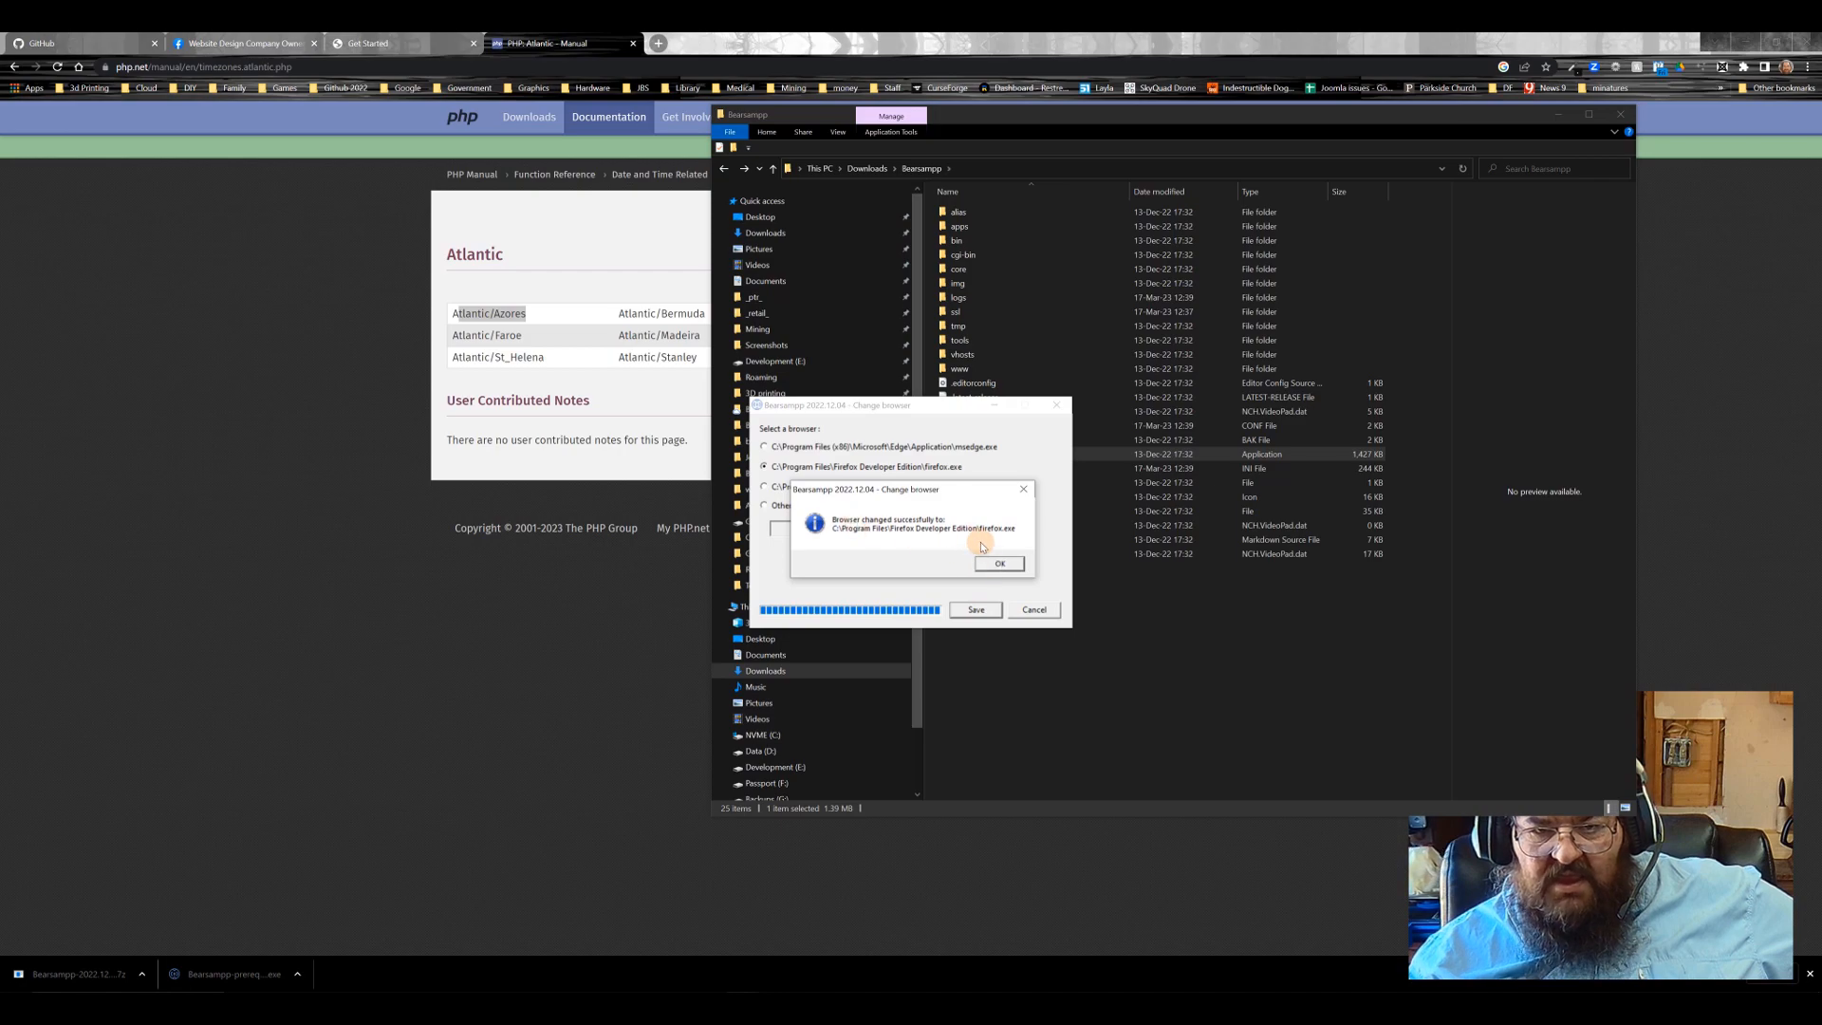
{"action": "left_click", "coordinate": [1005, 566]}
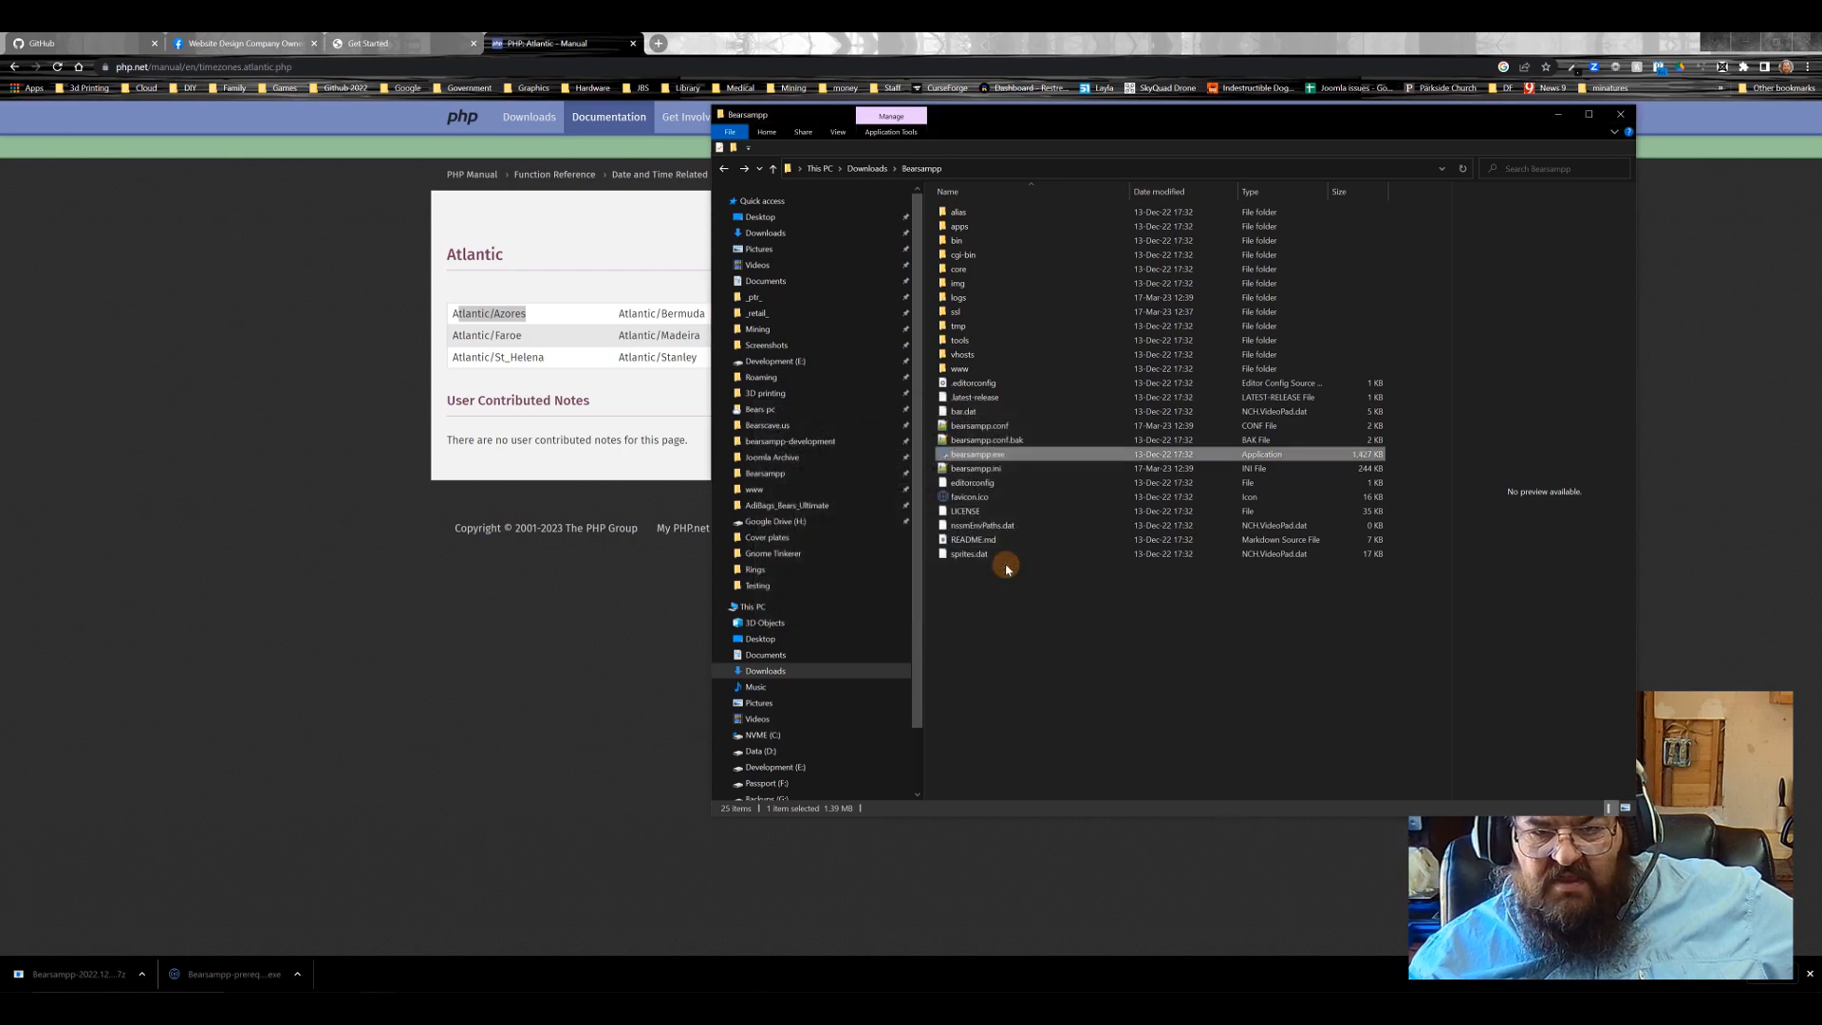
Step: Open the www folder inside the Bearsampp folder and launch the Localhost page from the running Bearsampp instance
{"action": "double_click", "coordinate": [955, 370]}
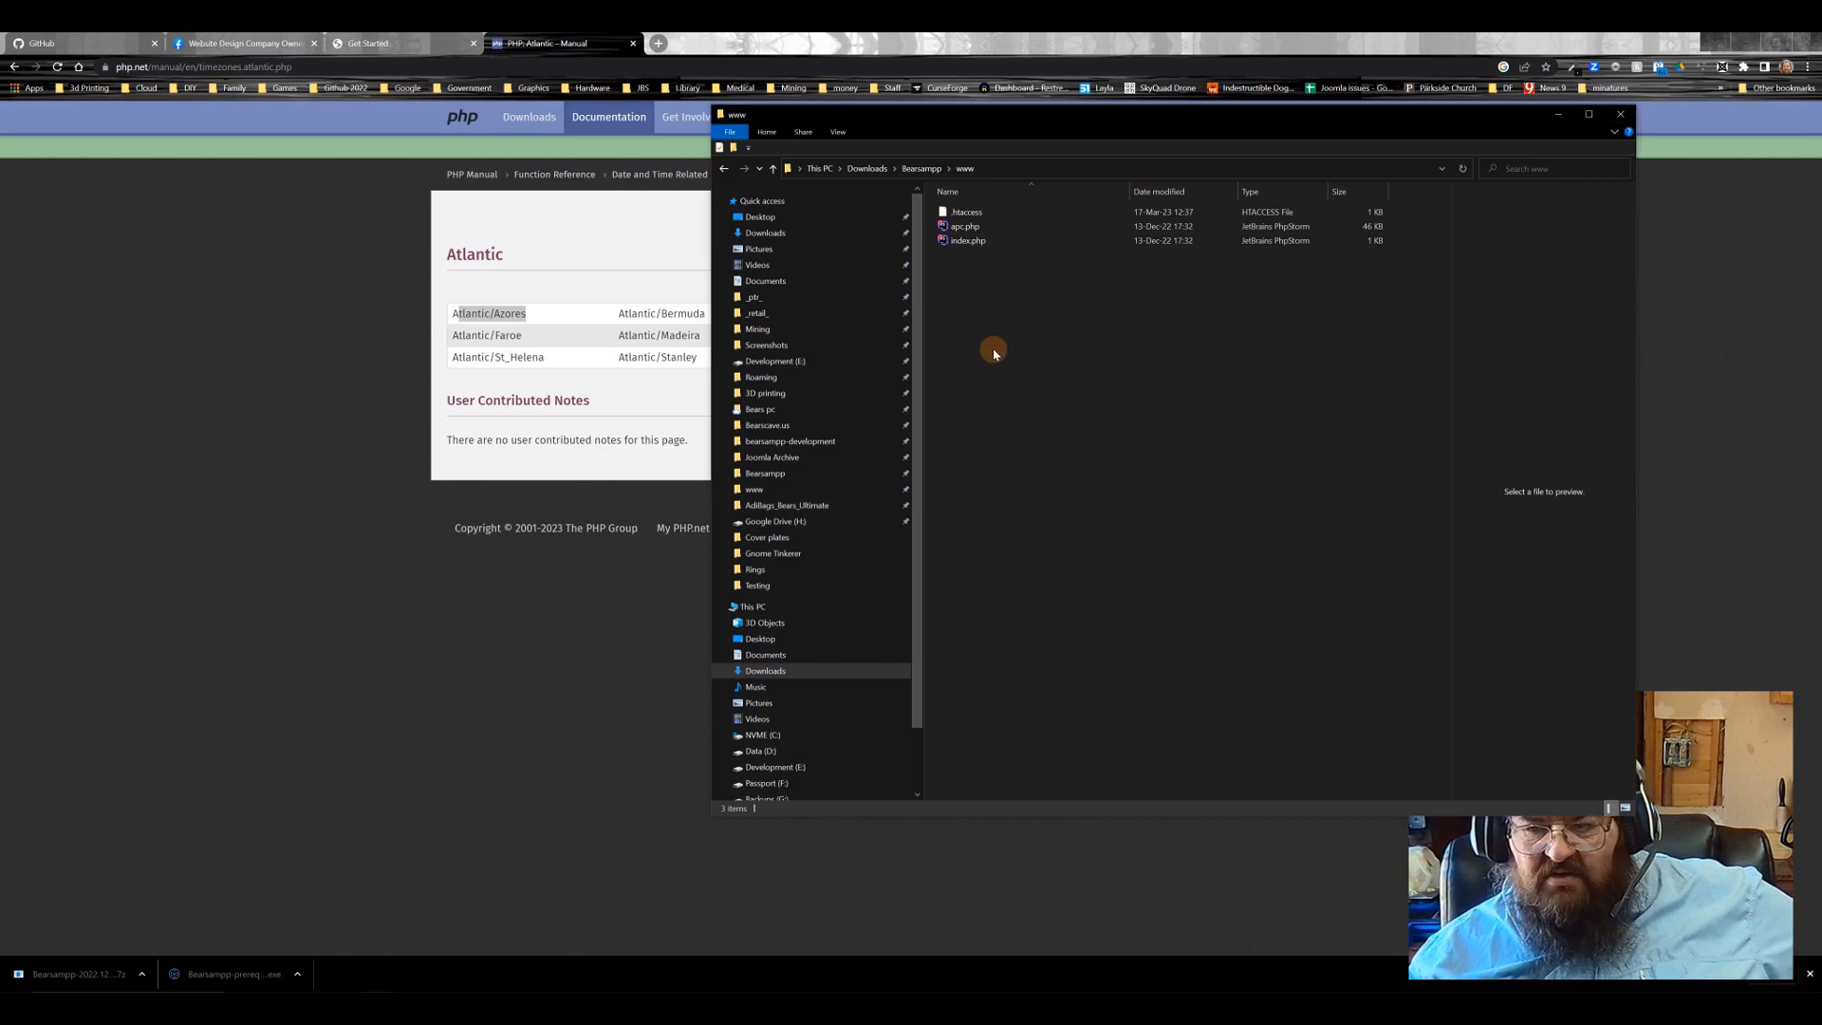
{"action": "mouse_move", "coordinate": [1675, 966]}
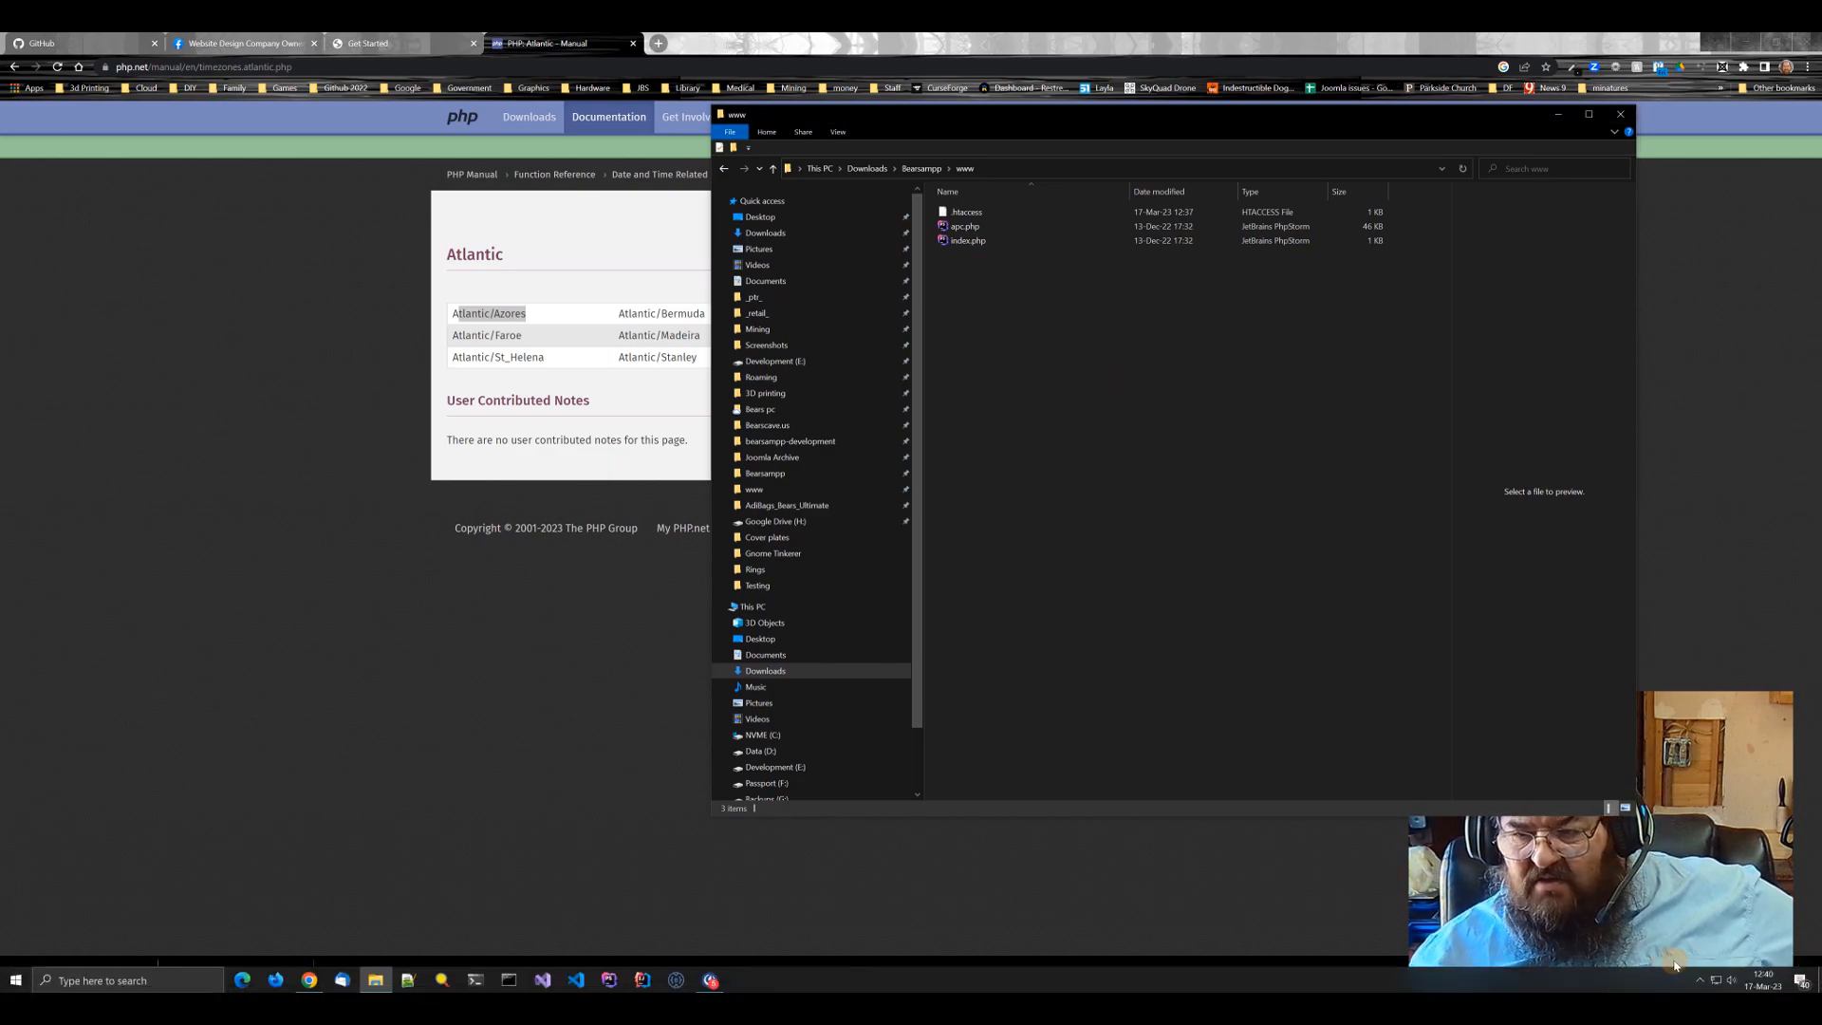
{"action": "left_click", "coordinate": [1699, 979]}
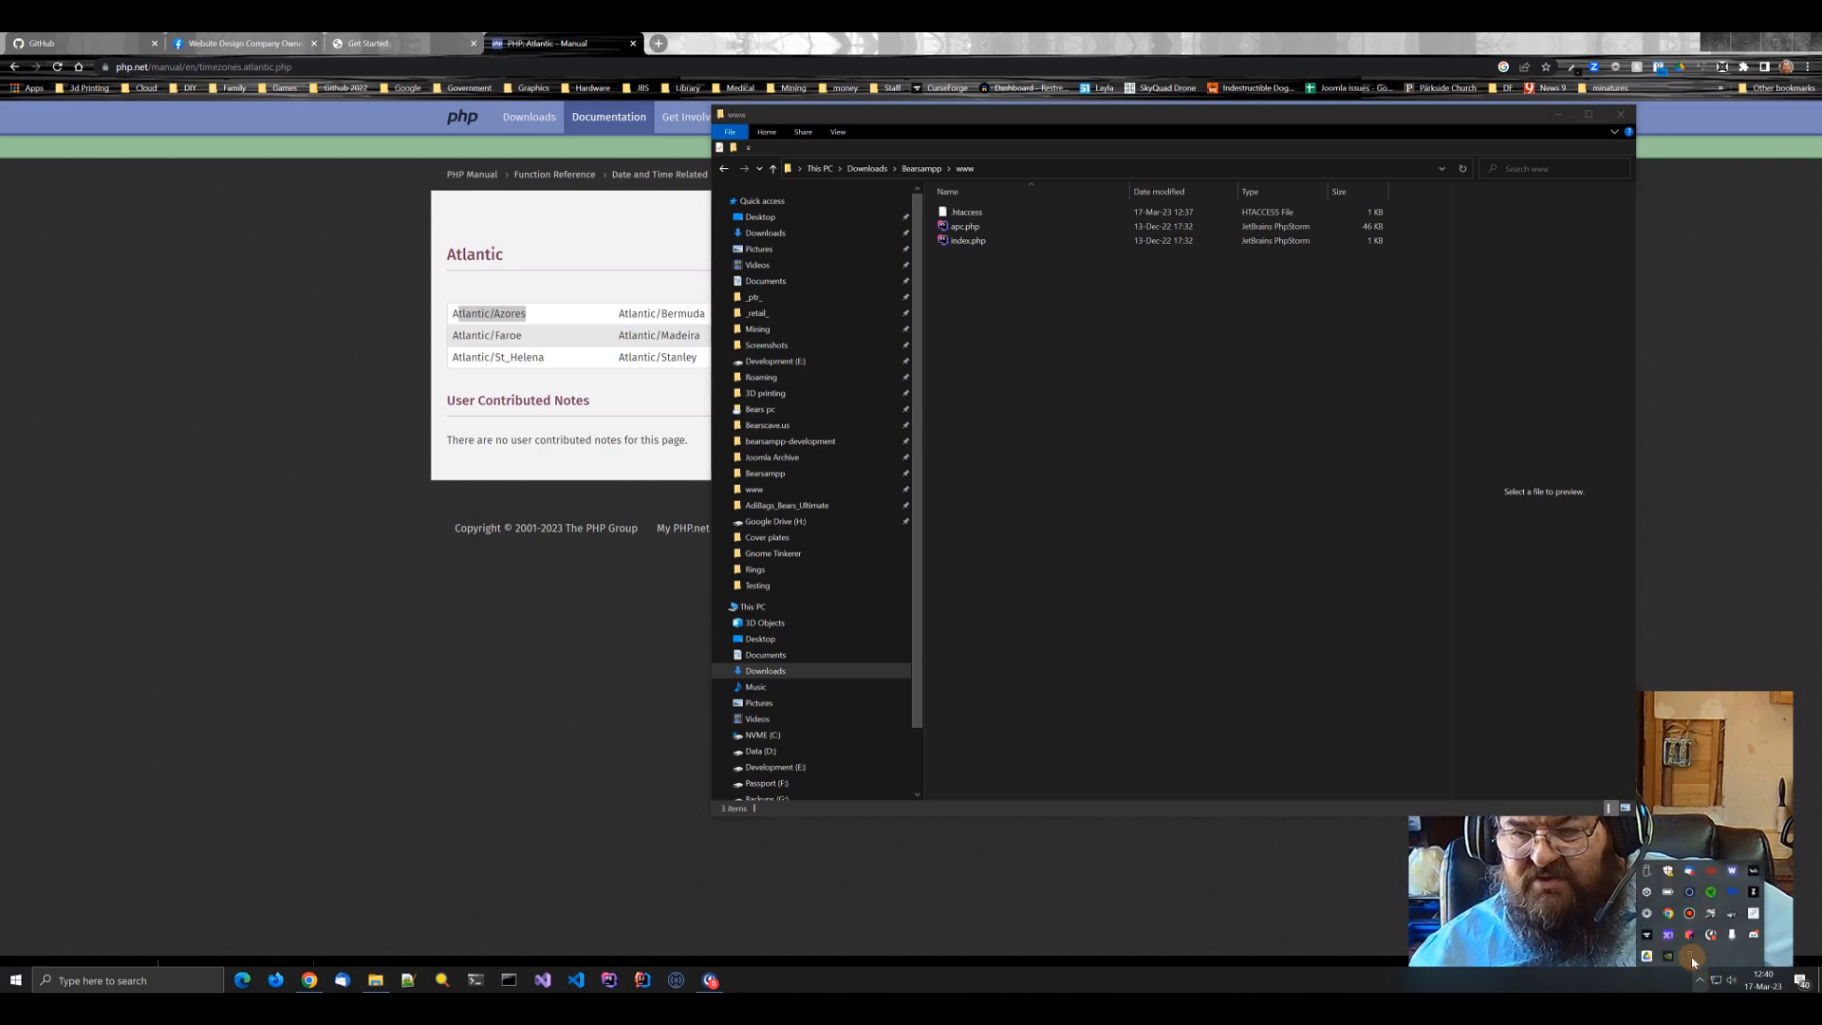
{"action": "left_click", "coordinate": [1691, 958]}
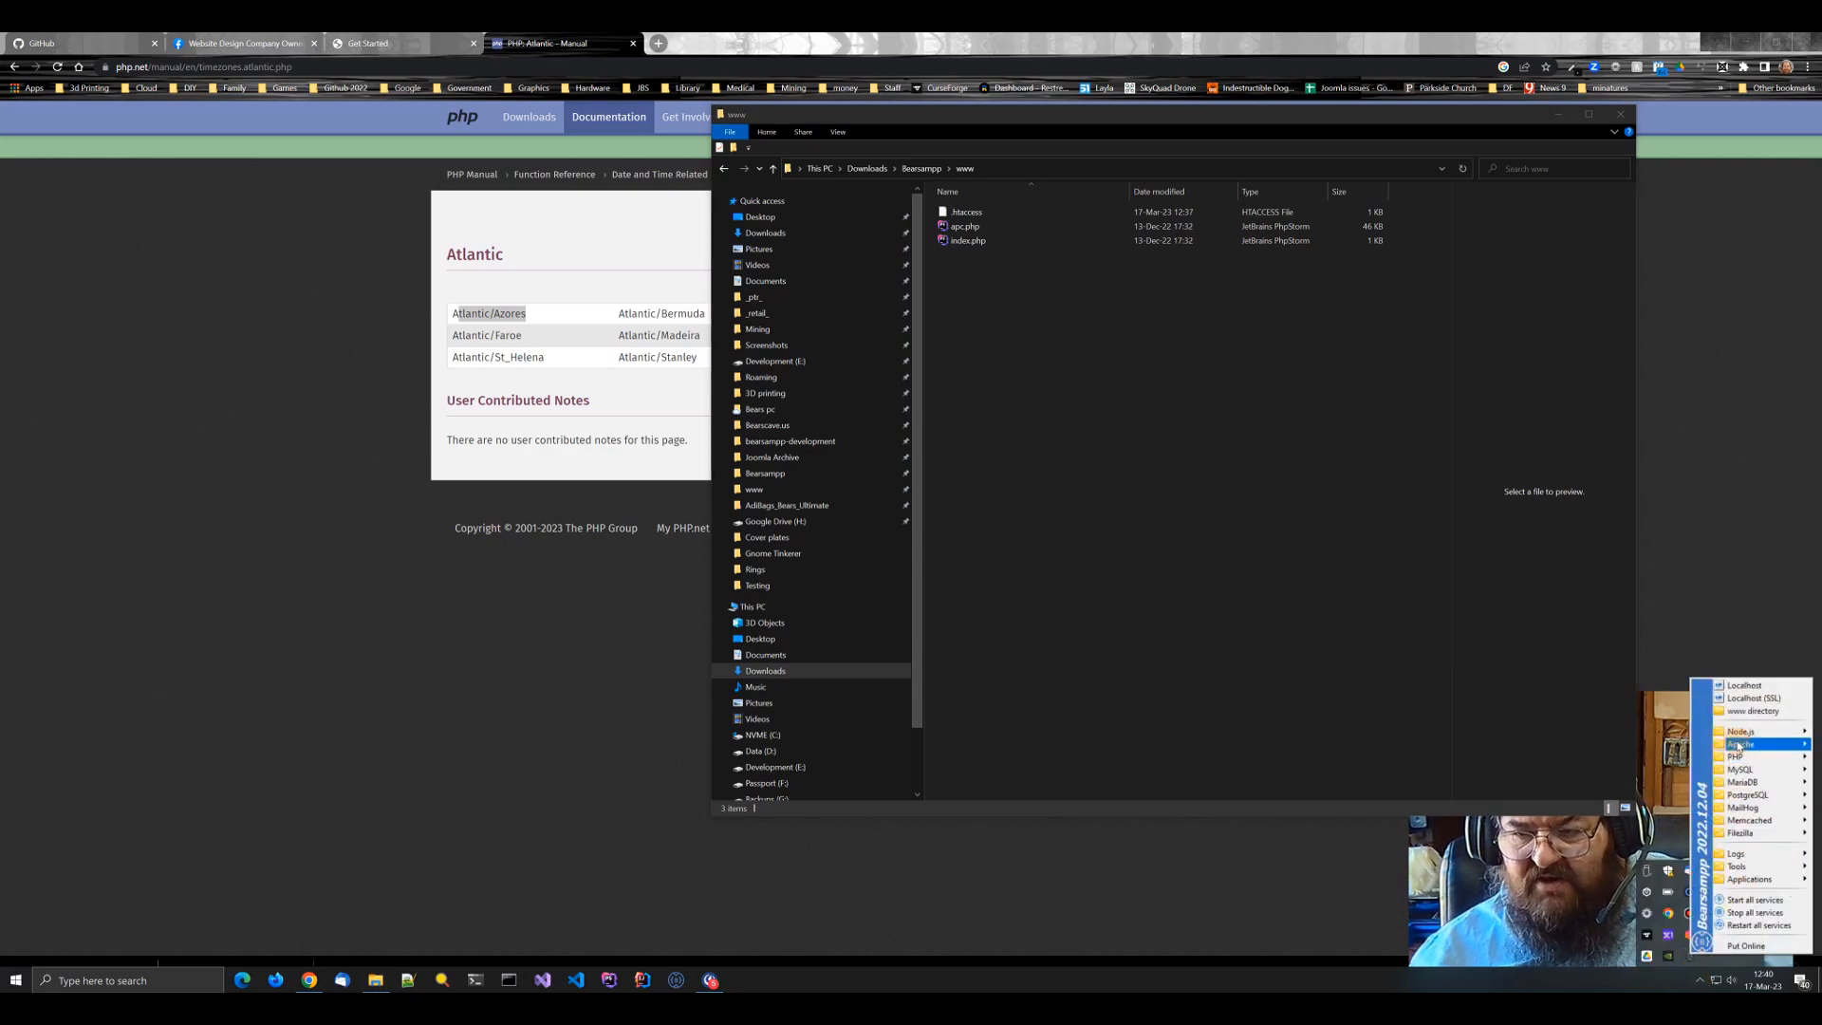
{"action": "mouse_move", "coordinate": [1729, 739]}
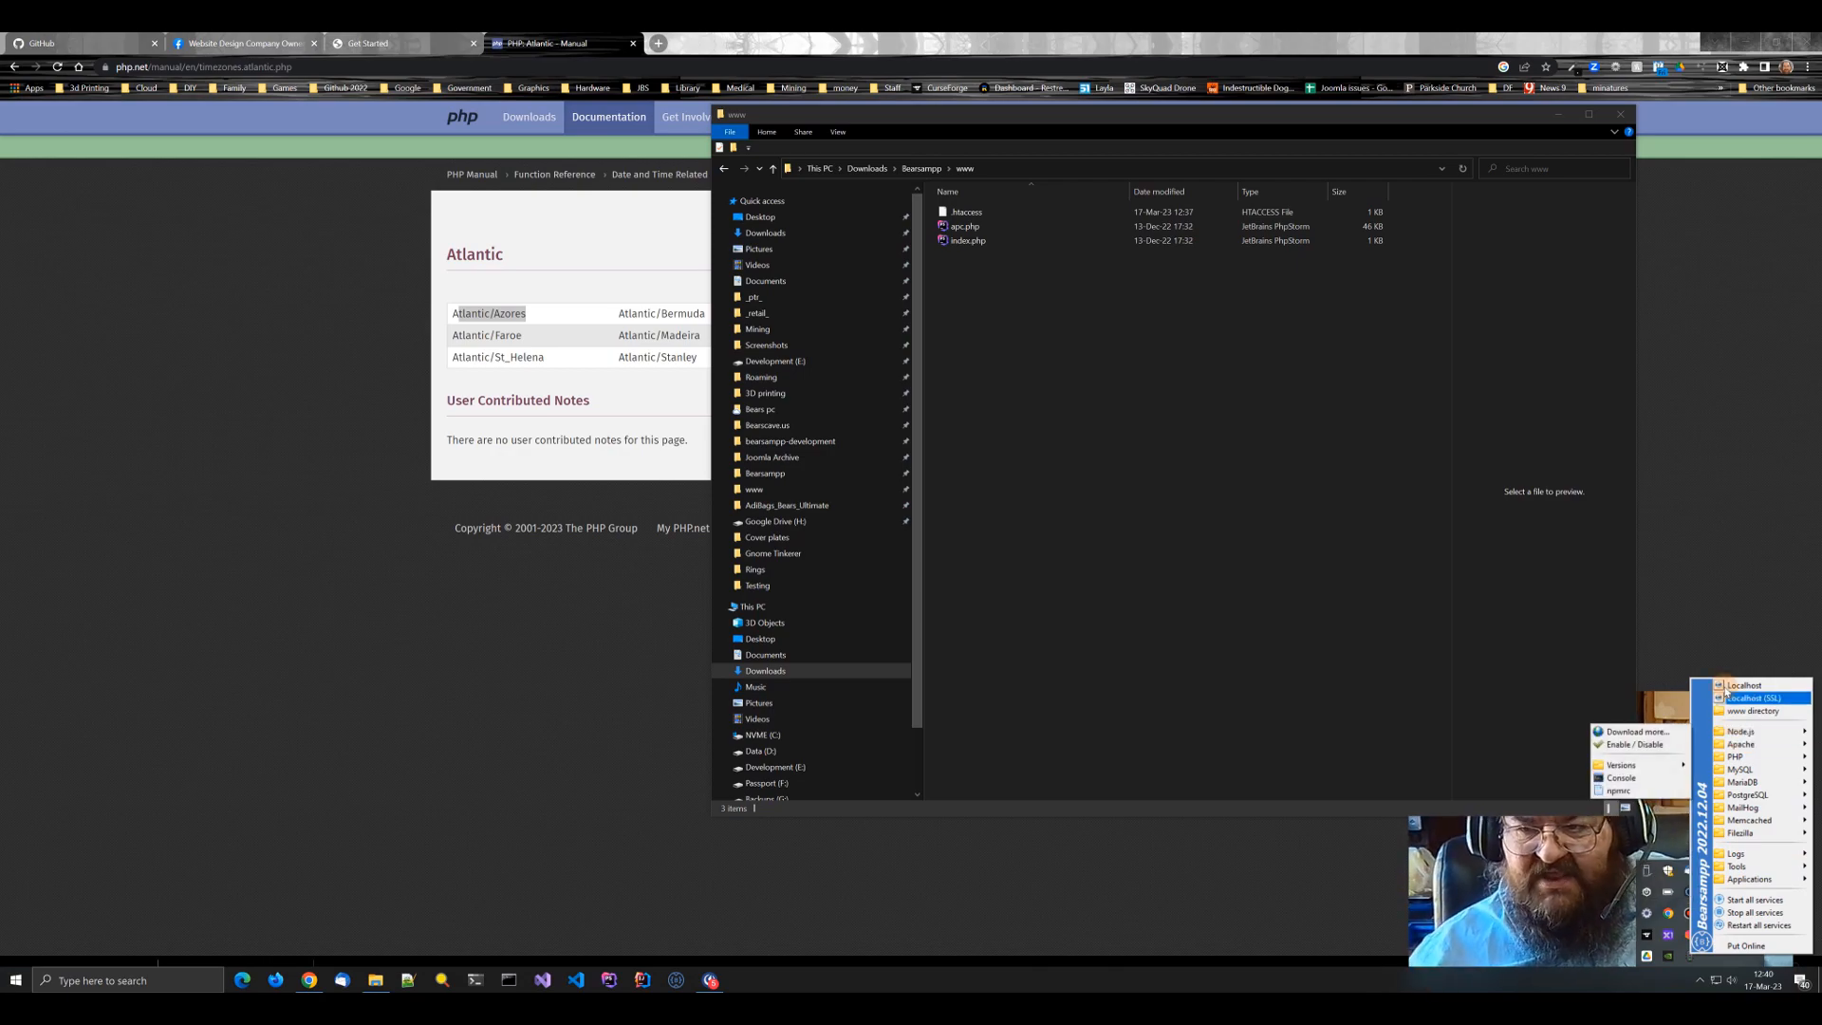
{"action": "left_click", "coordinate": [1695, 685]}
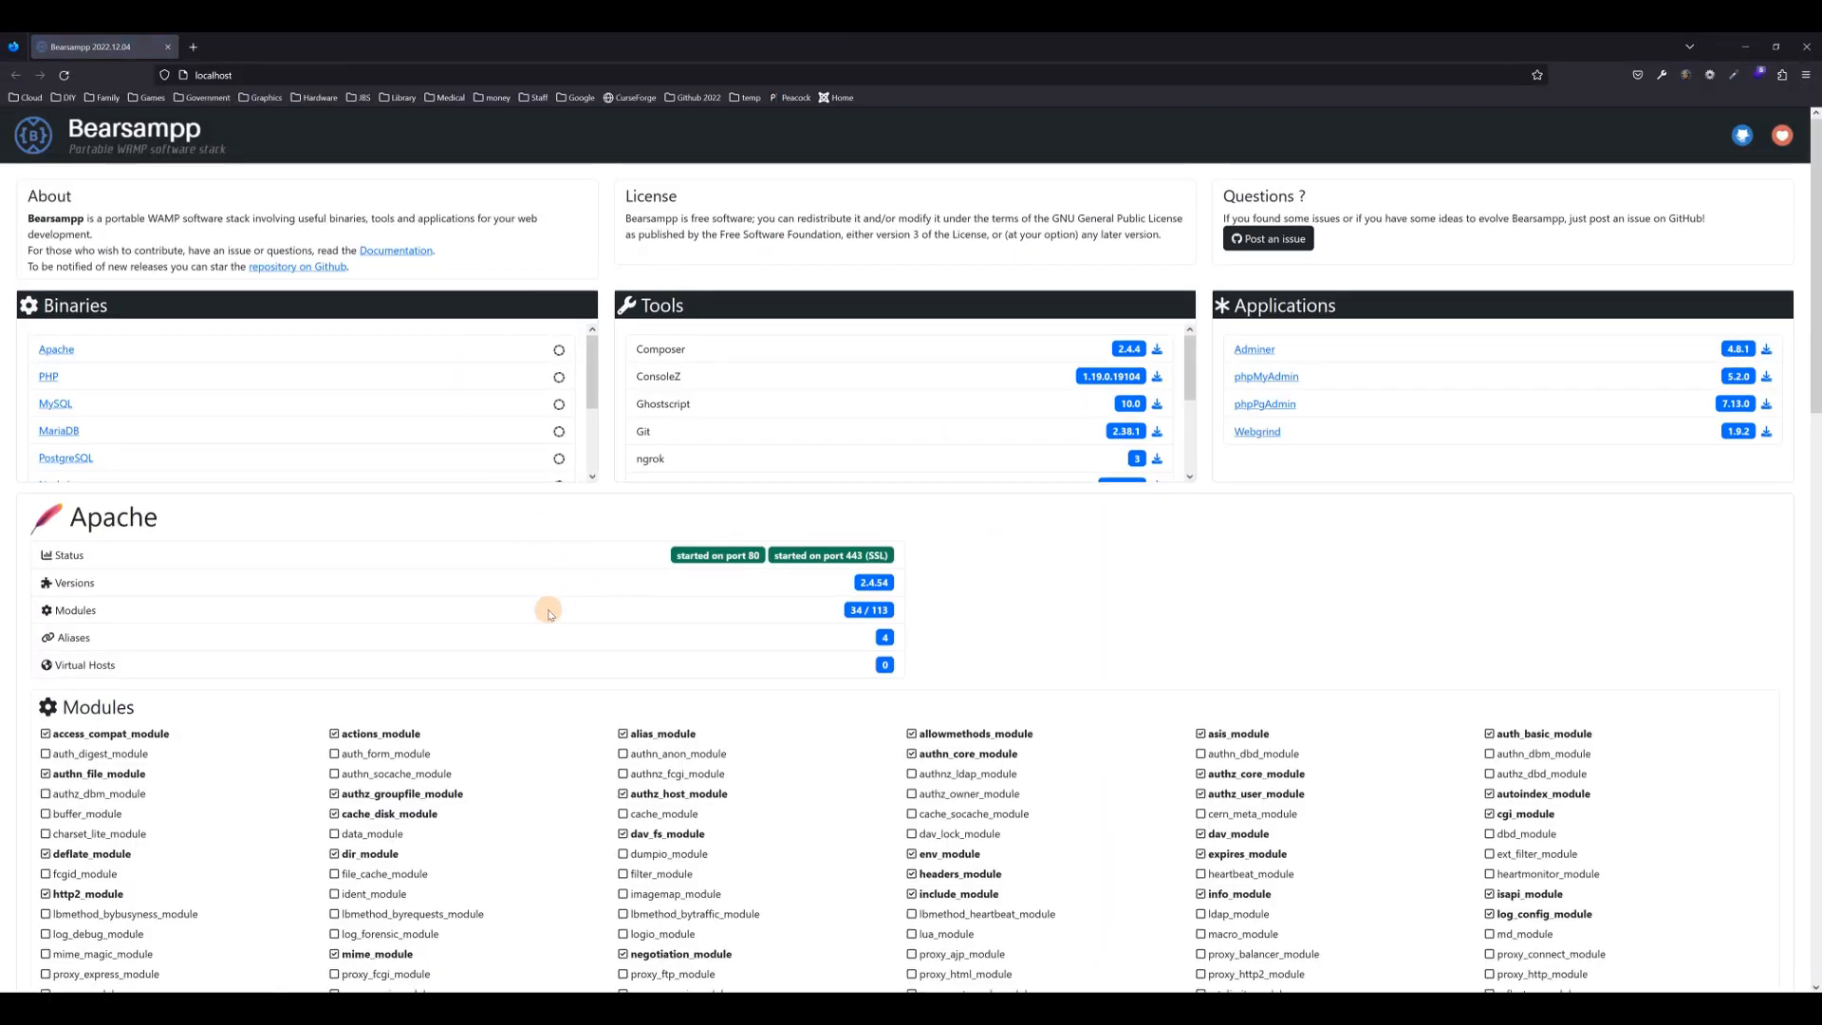
Step: Review the Bearsampp localhost page for the modules, extensions, status and versions of each service, from Apache down to Filezilla
{"action": "scroll", "coordinate": [548, 612], "scroll_direction": "down", "scroll_amount": 6}
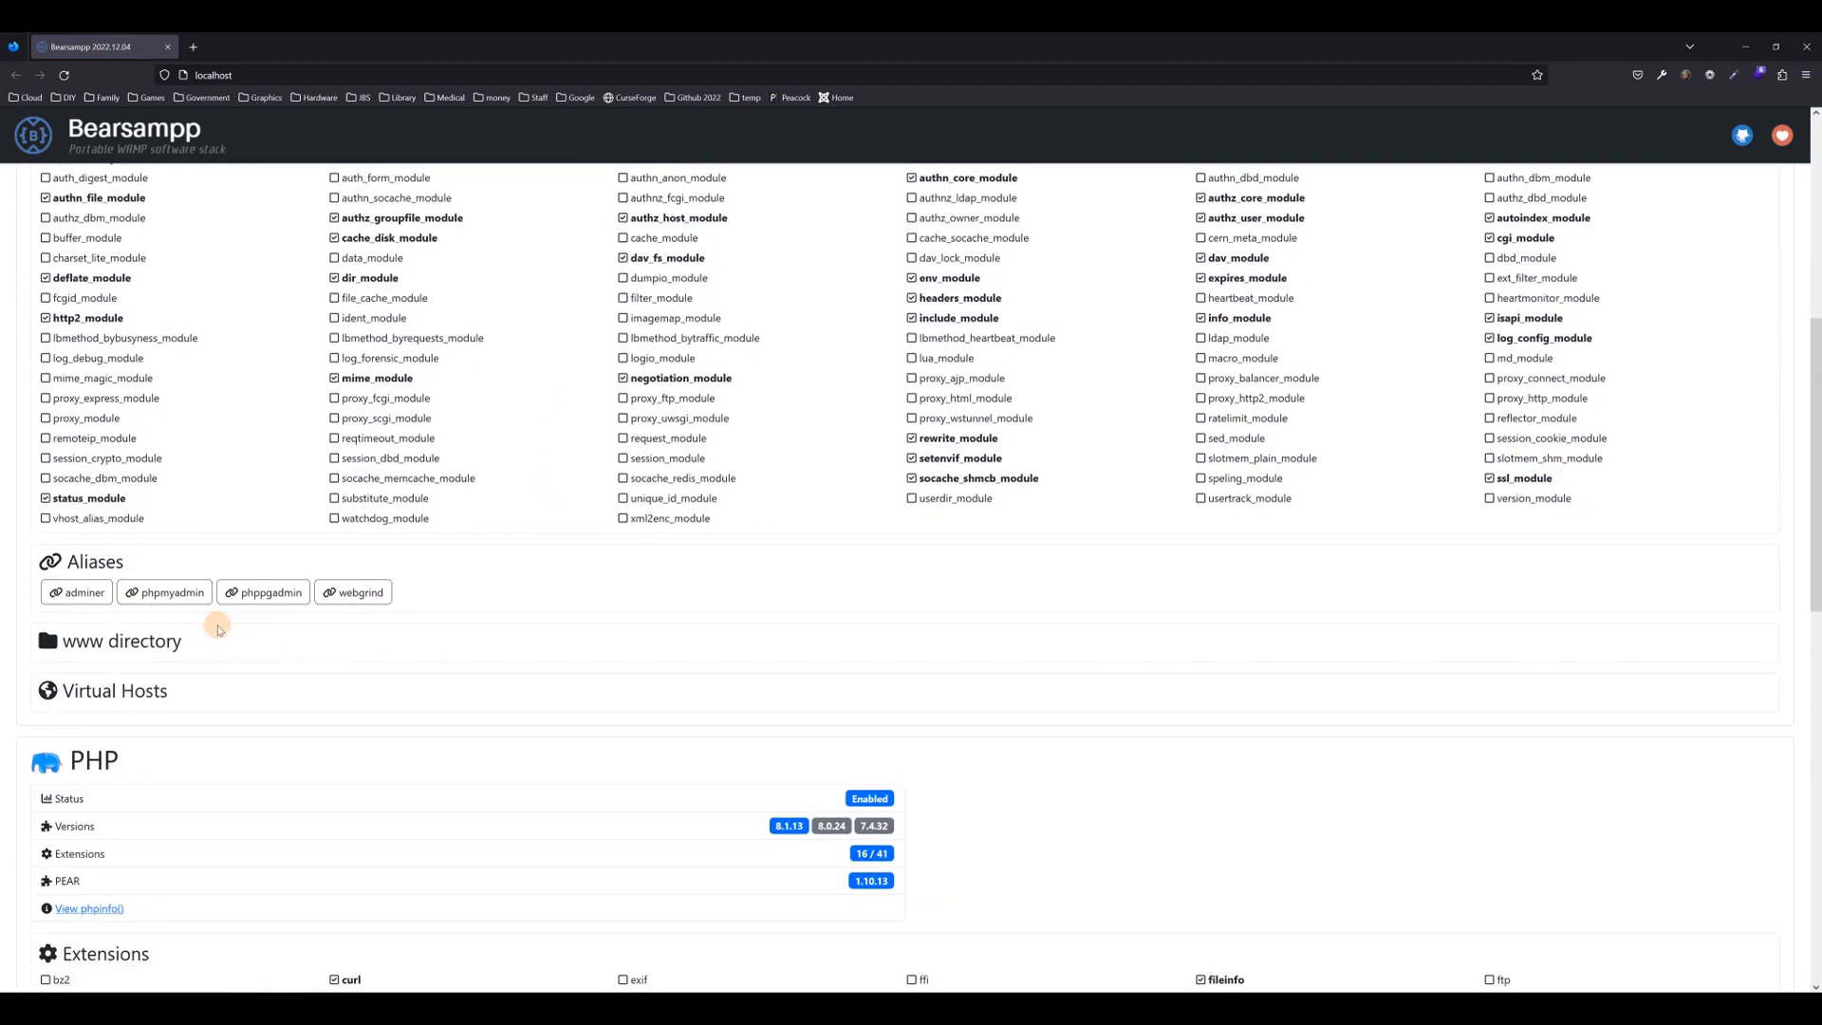
{"action": "scroll", "coordinate": [217, 629], "scroll_direction": "down", "scroll_amount": 5}
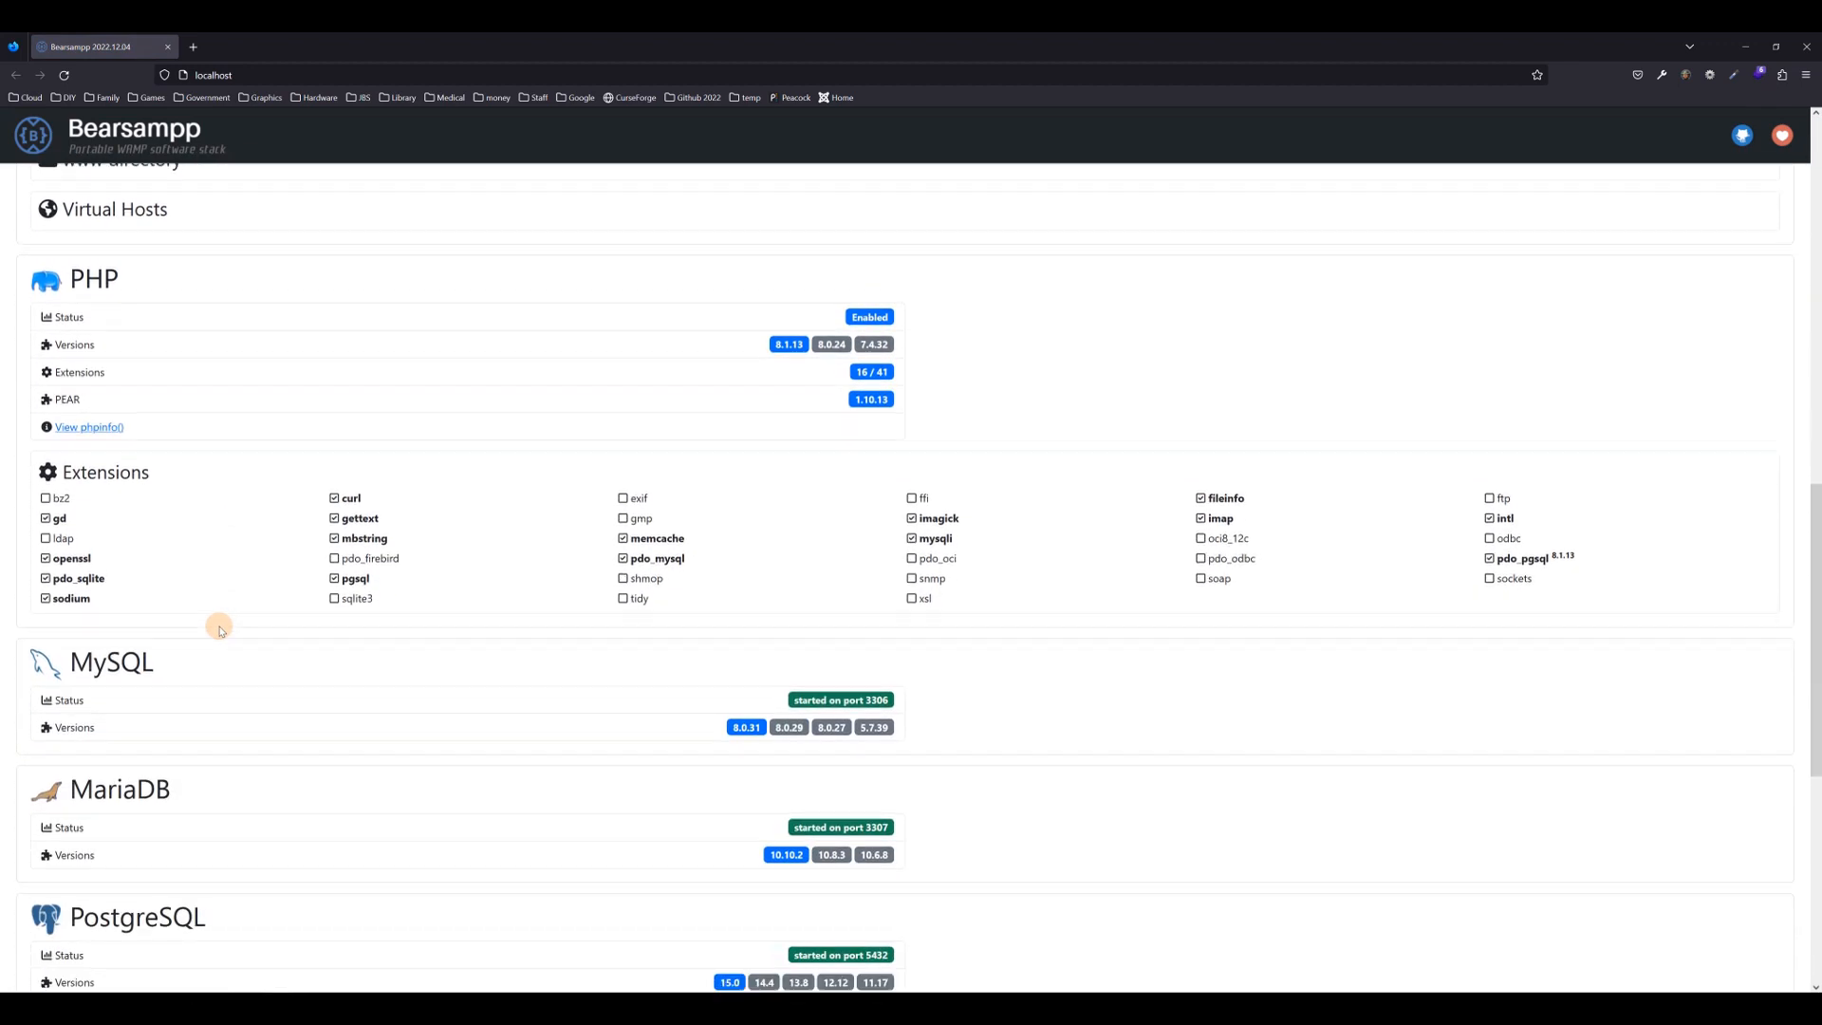
{"action": "scroll", "coordinate": [219, 629], "scroll_direction": "down", "scroll_amount": 6}
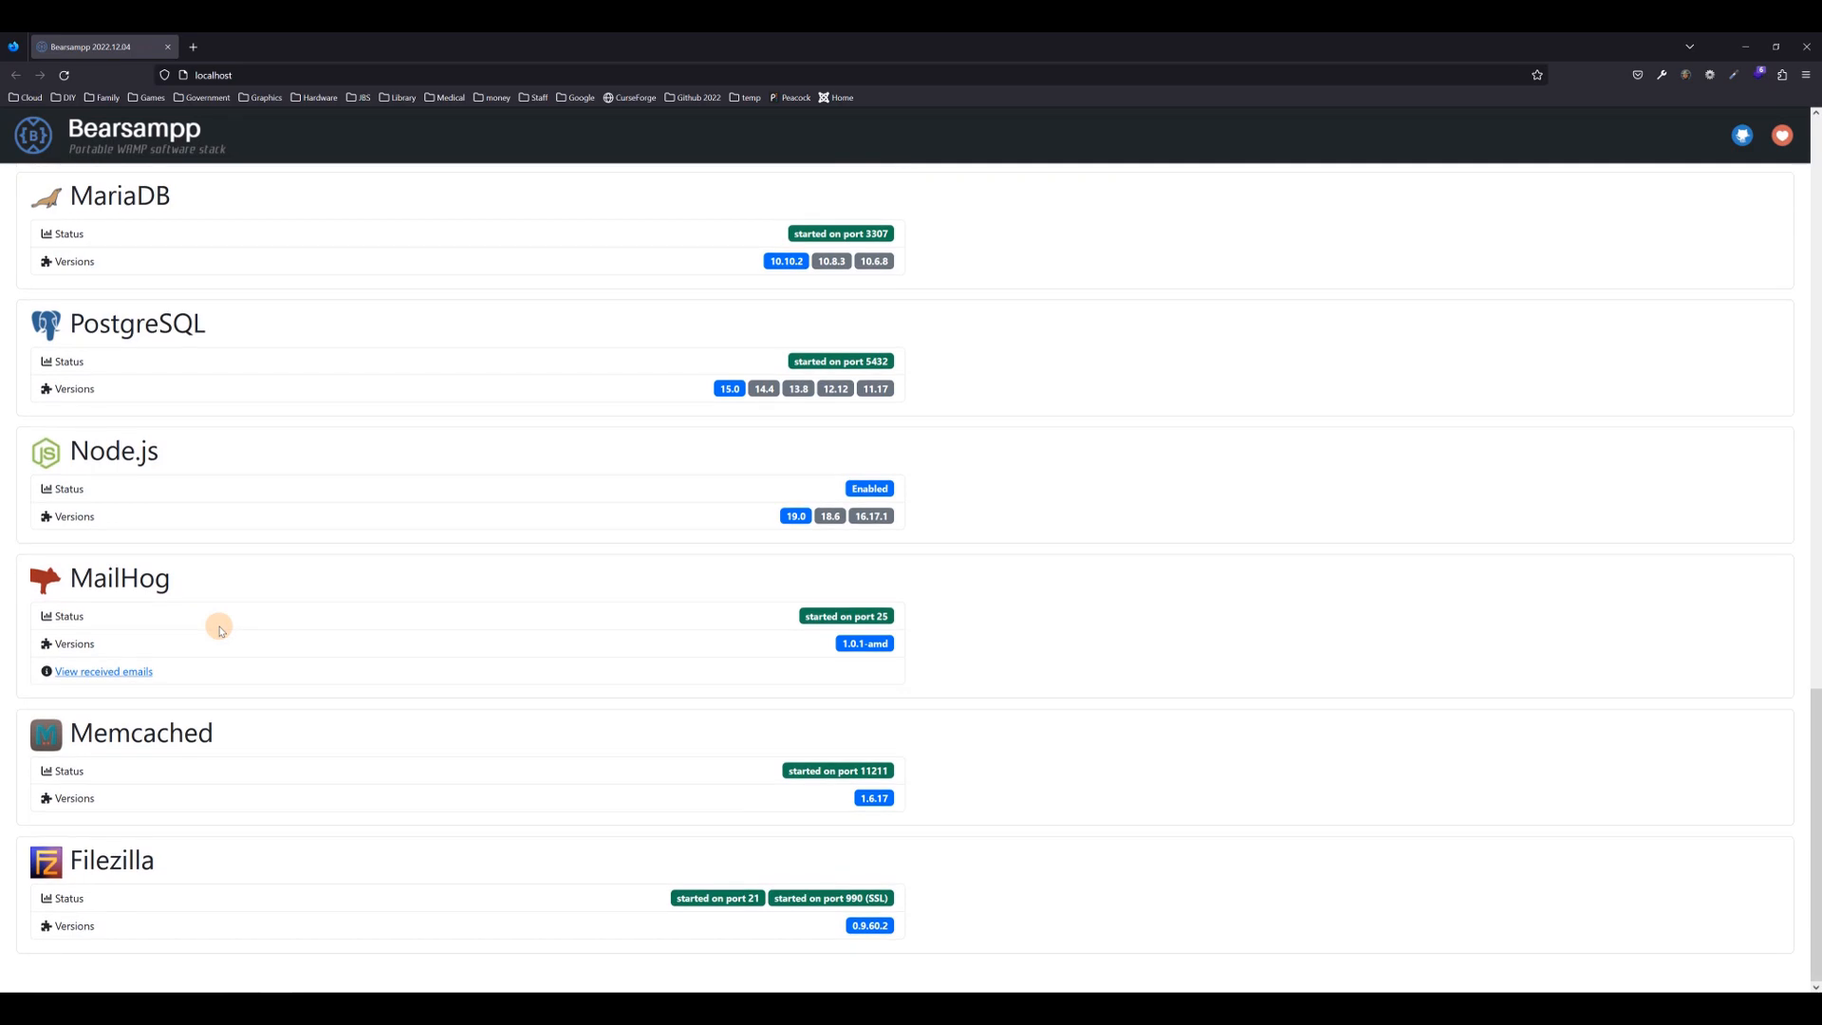
{"action": "scroll", "coordinate": [219, 629], "scroll_direction": "up", "scroll_amount": 20}
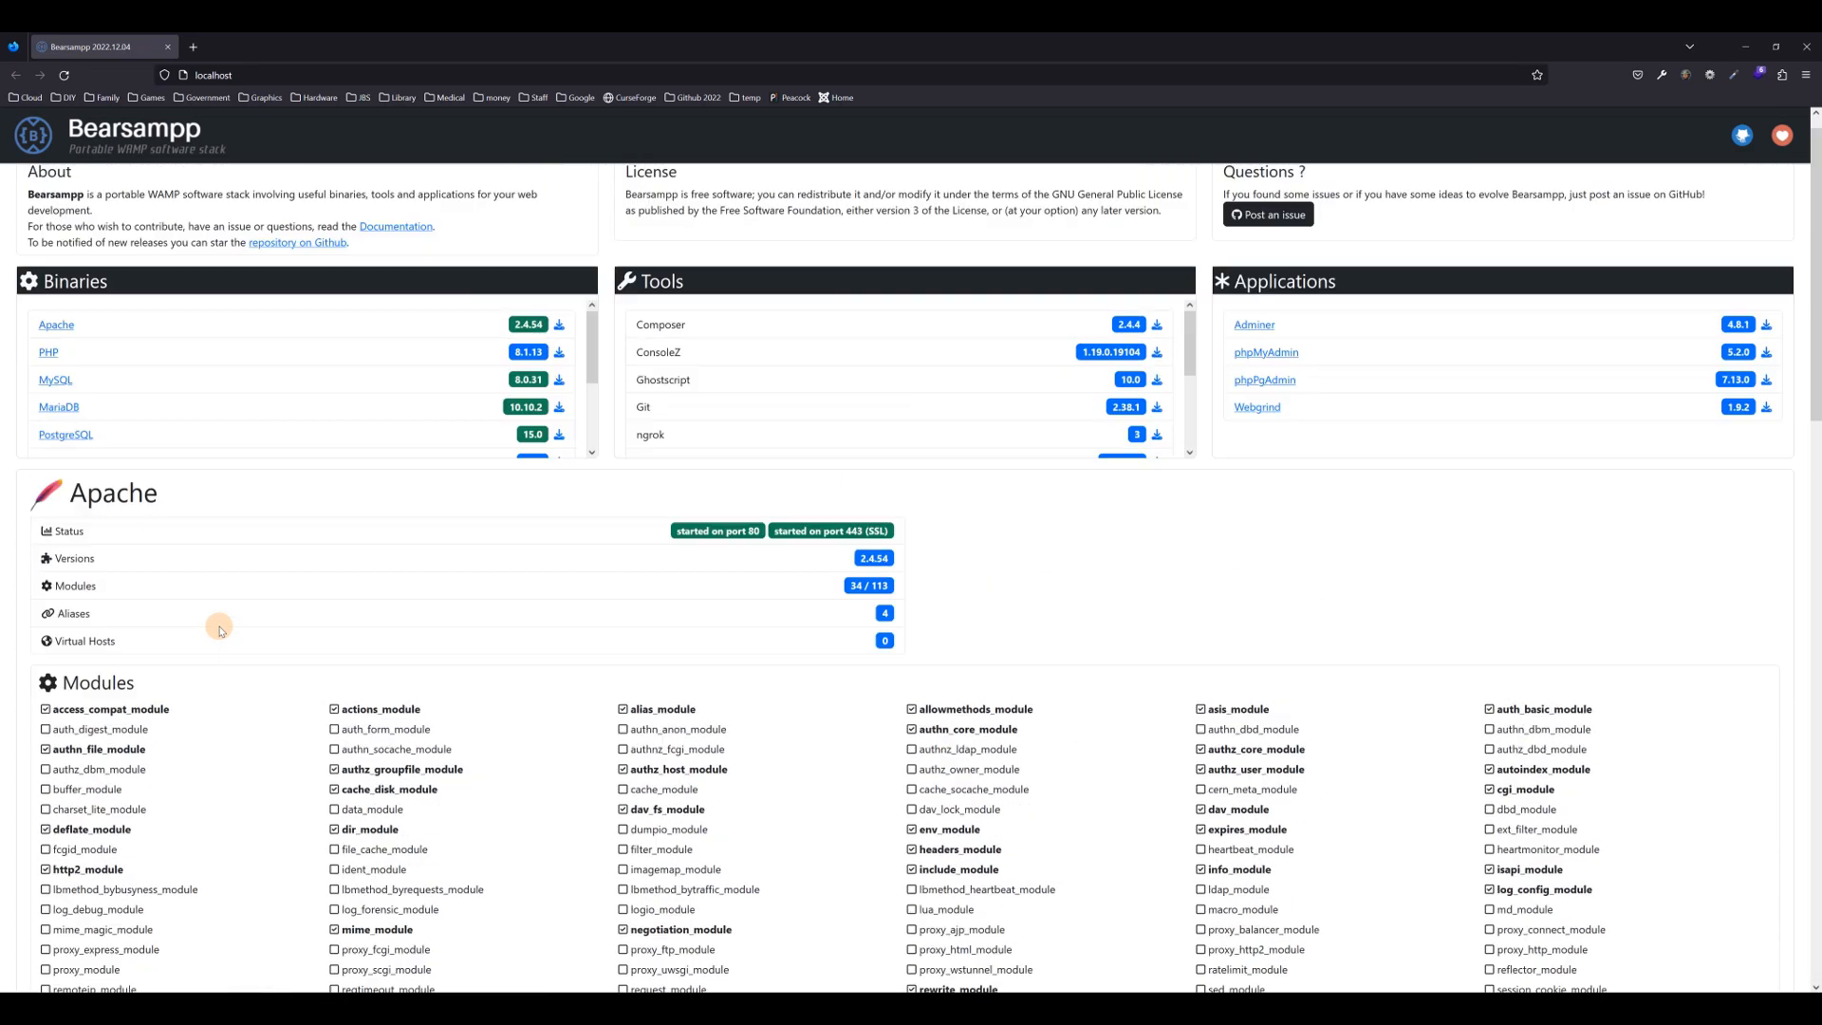
{"action": "scroll", "coordinate": [219, 629], "scroll_direction": "up", "scroll_amount": 1}
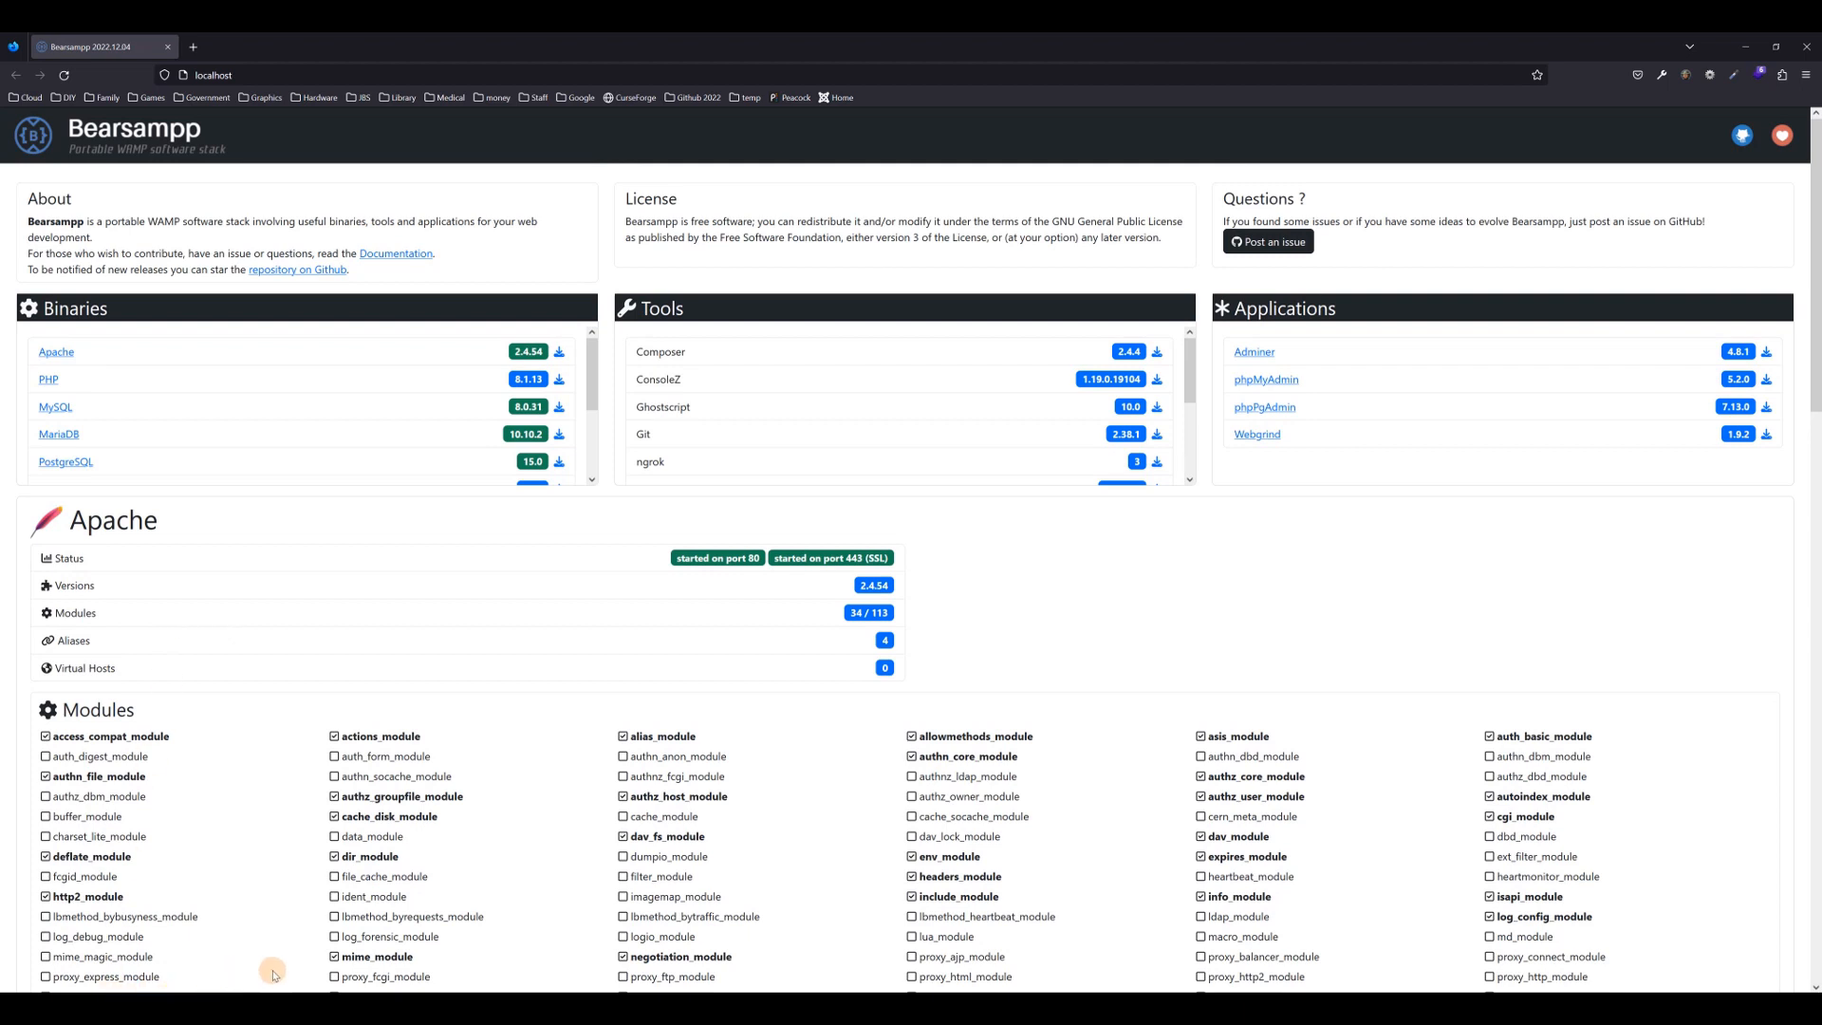
Step: Switch back to File Explorer and go up from the www folder to the Downloads folder
{"action": "mouse_move", "coordinate": [275, 989]}
{"action": "left_click", "coordinate": [377, 981]}
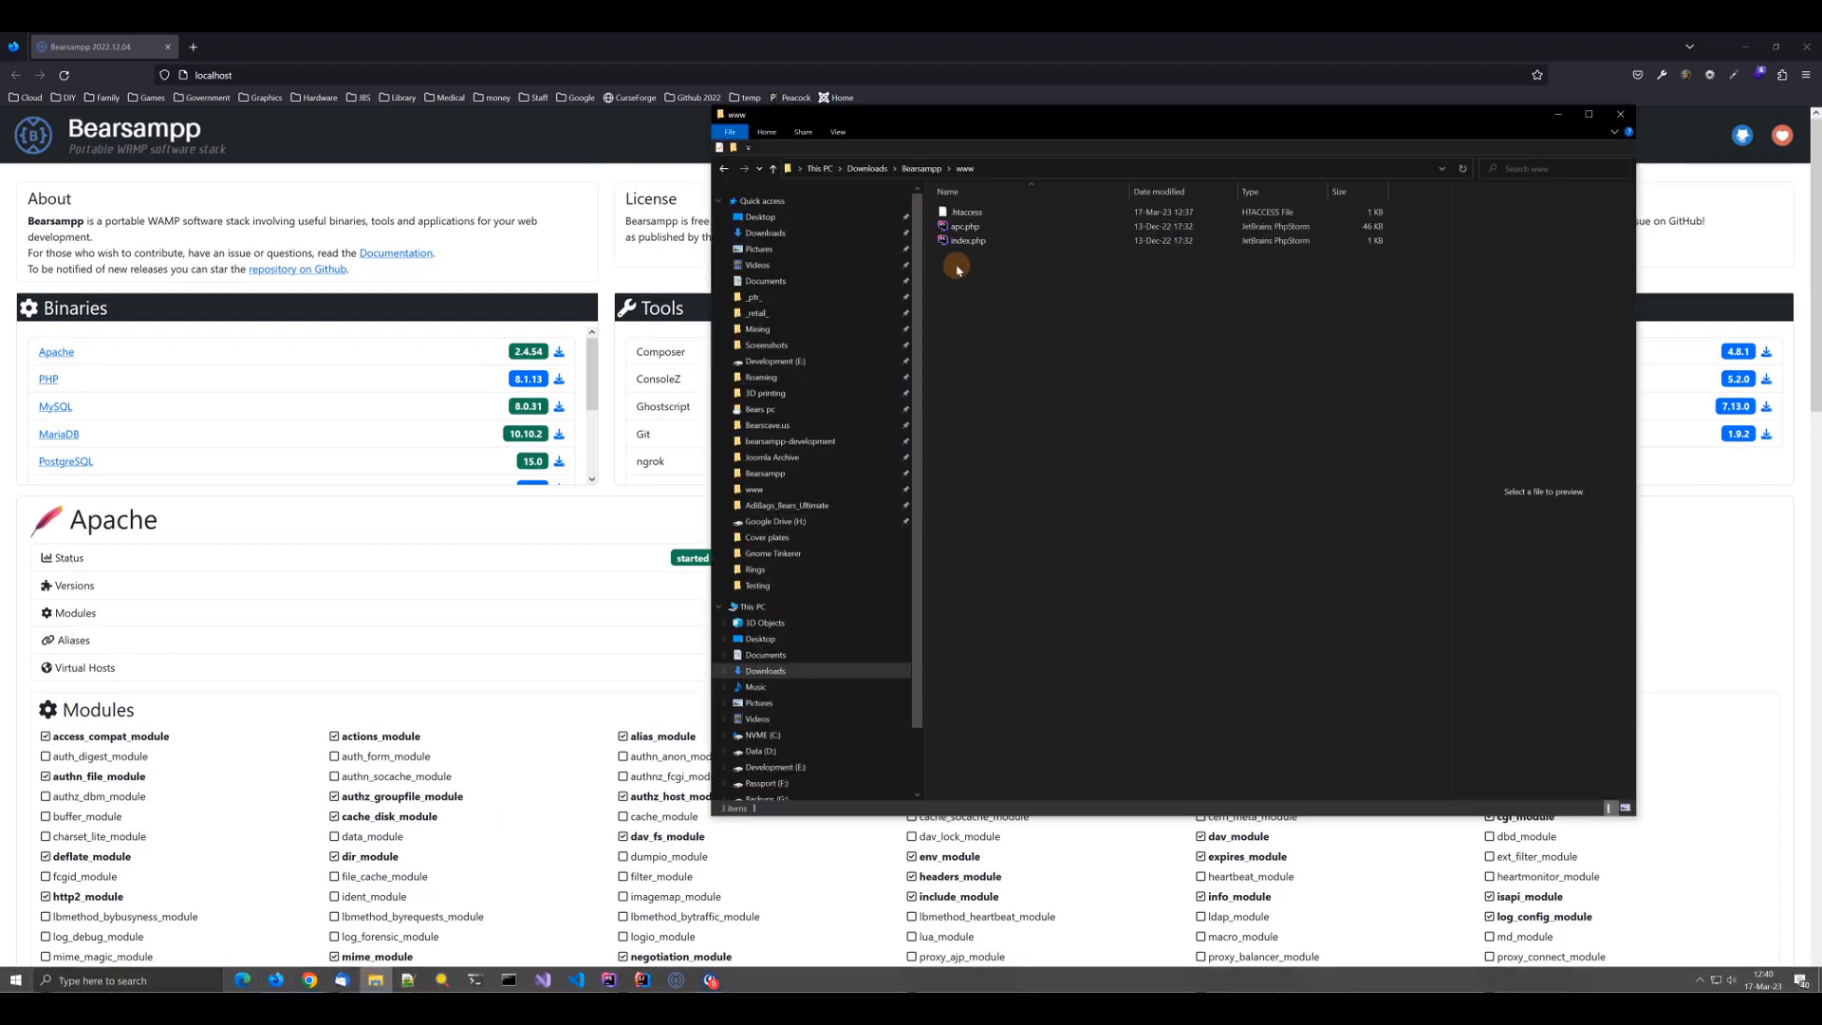
{"action": "left_click", "coordinate": [892, 175]}
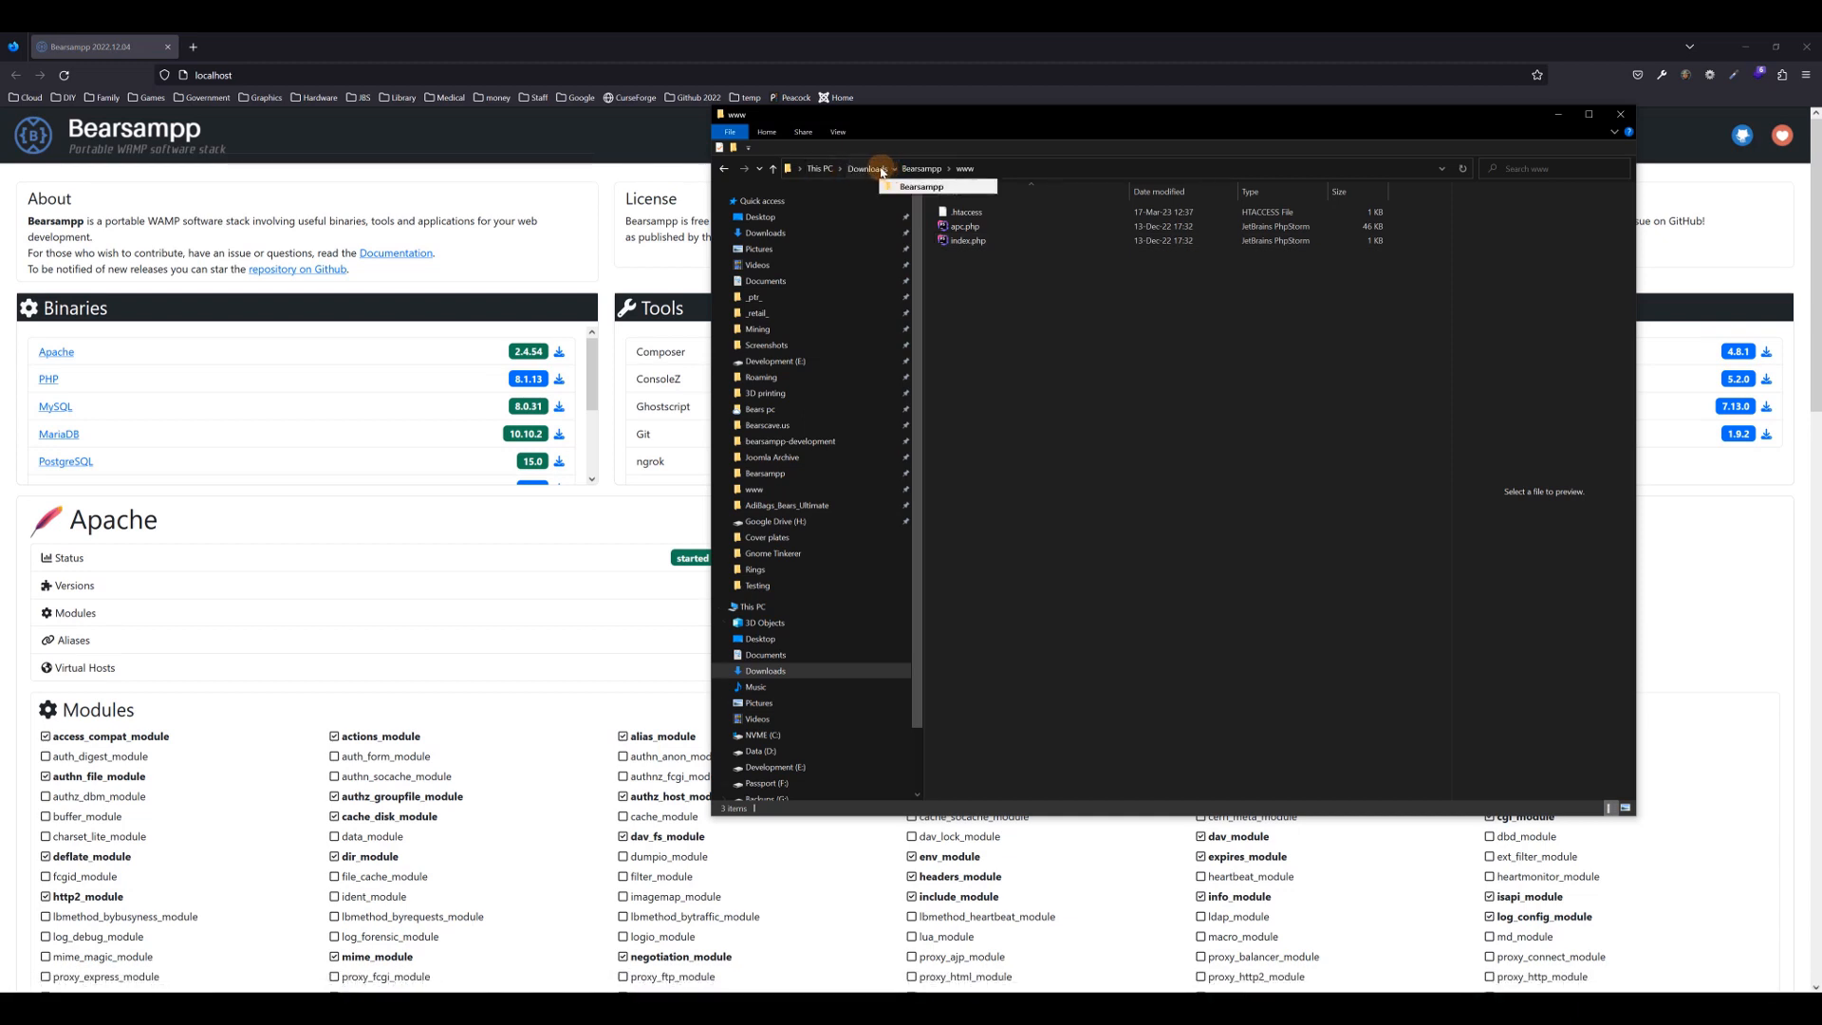
{"action": "left_click", "coordinate": [867, 168]}
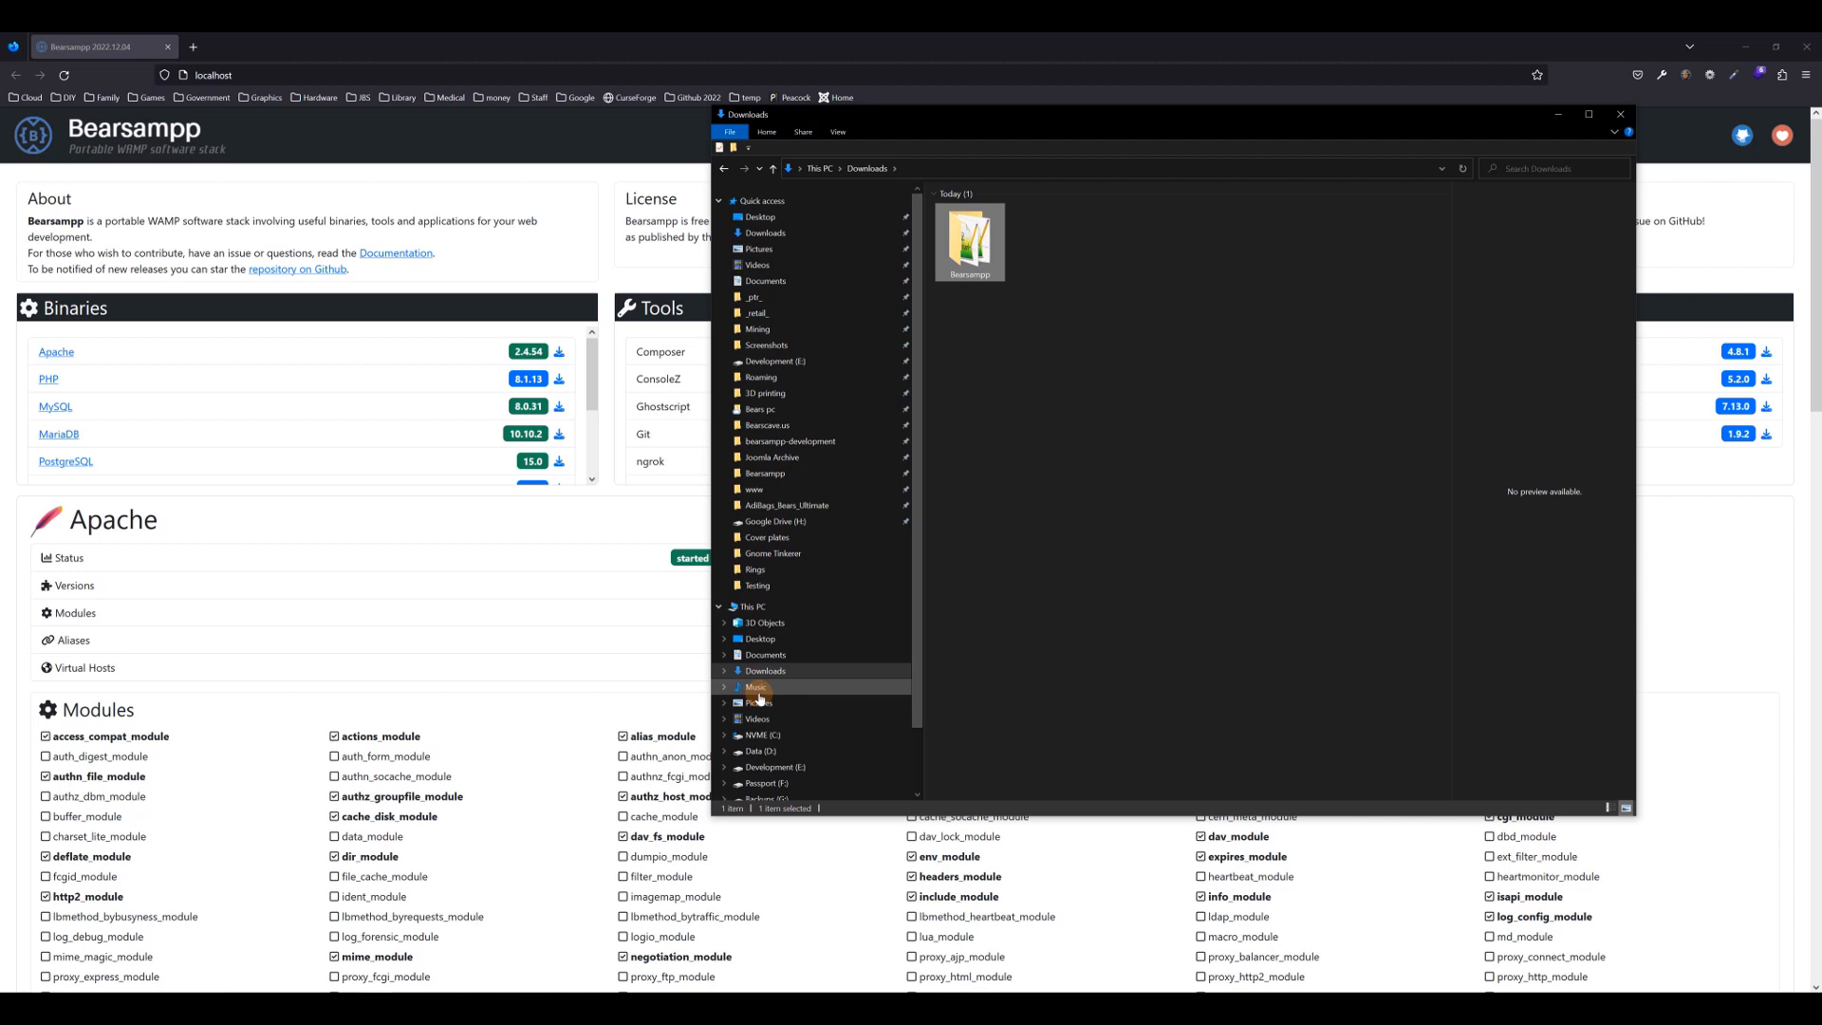
{"action": "mouse_move", "coordinate": [1292, 987]}
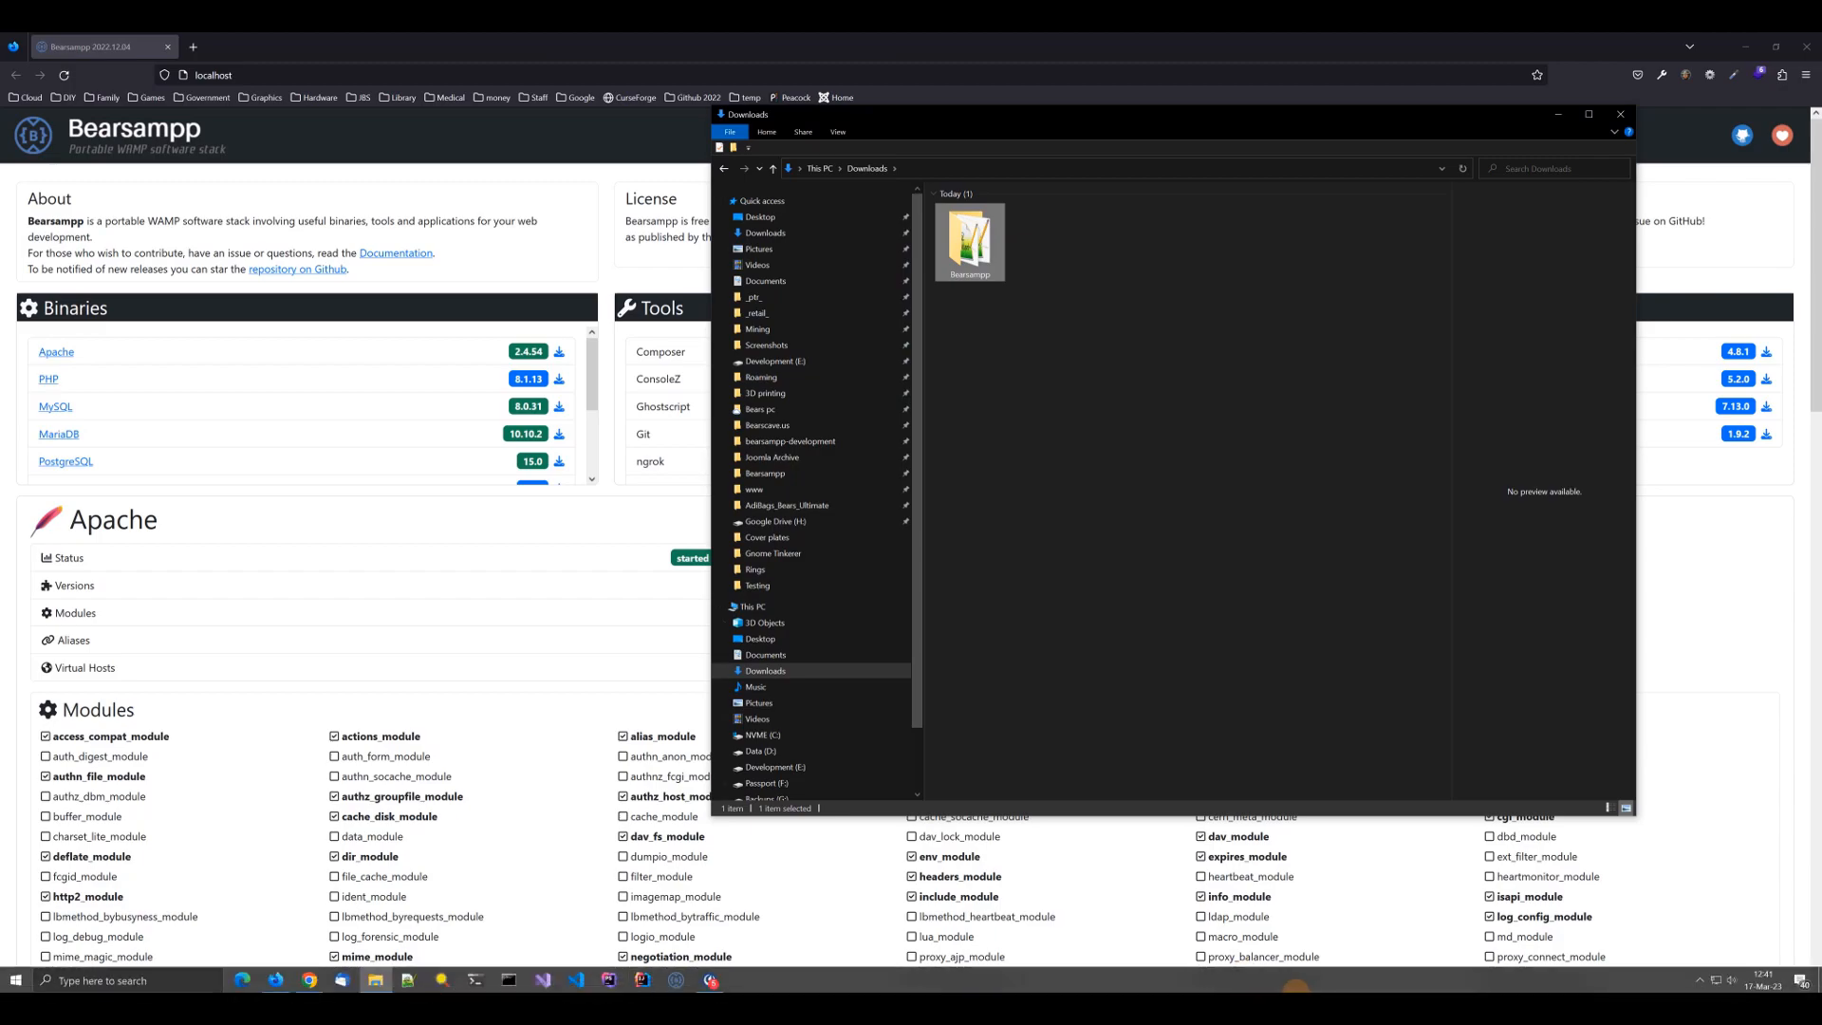